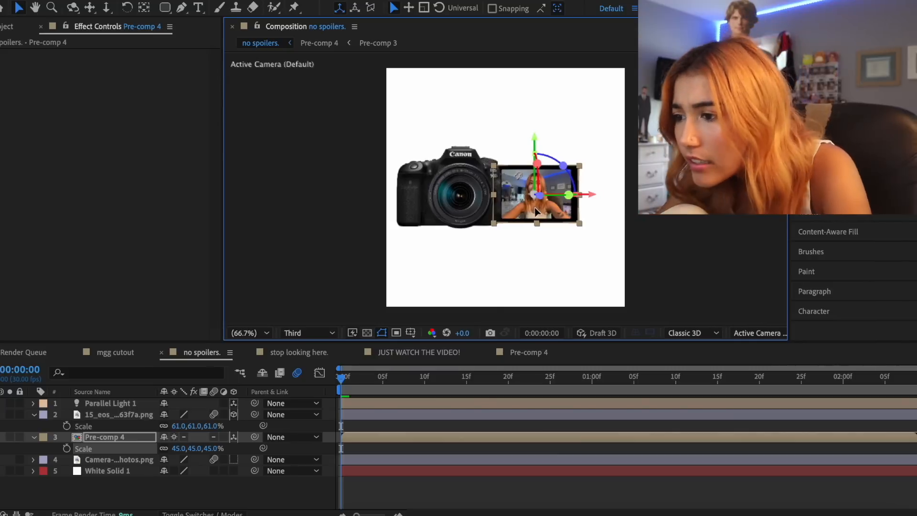
- Position the Pre-comp 4 screen against the camera body and move its anchor point to the edge where it hinges
left_click_drag(535, 210, 531, 209)
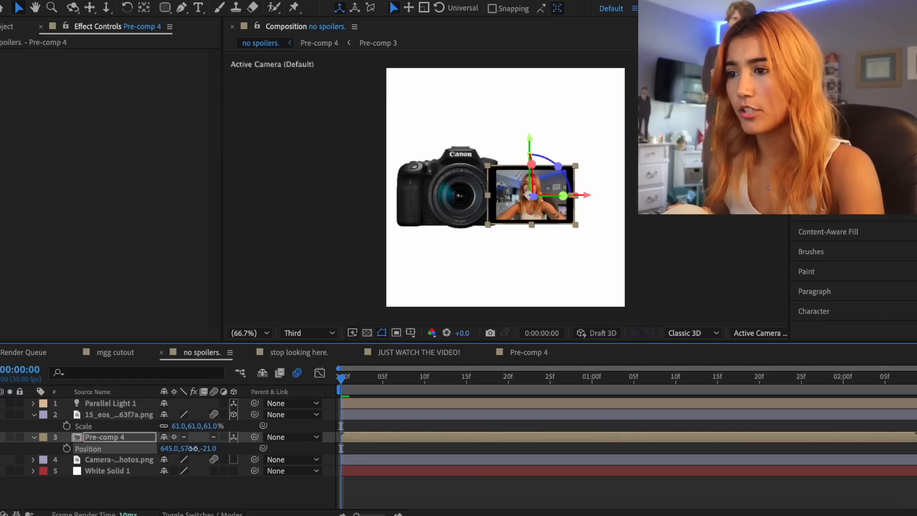
left_click_drag(200, 447, 293, 435)
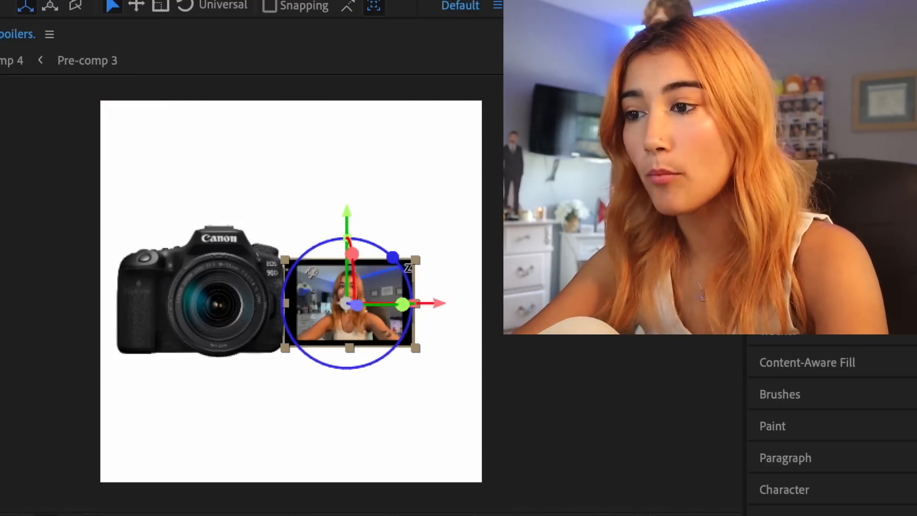
key("y")
left_click_drag(348, 303, 283, 307)
key("v")
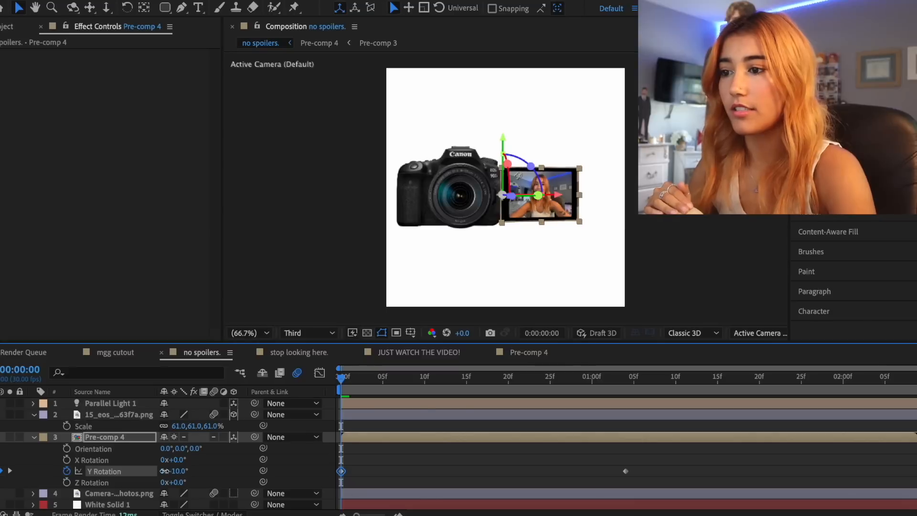
- Set Pre-comp 4's starting Y Rotation to -169° and ease its two rotation keyframes, with the last one at 1:18
left_click_drag(164, 471, 82, 471)
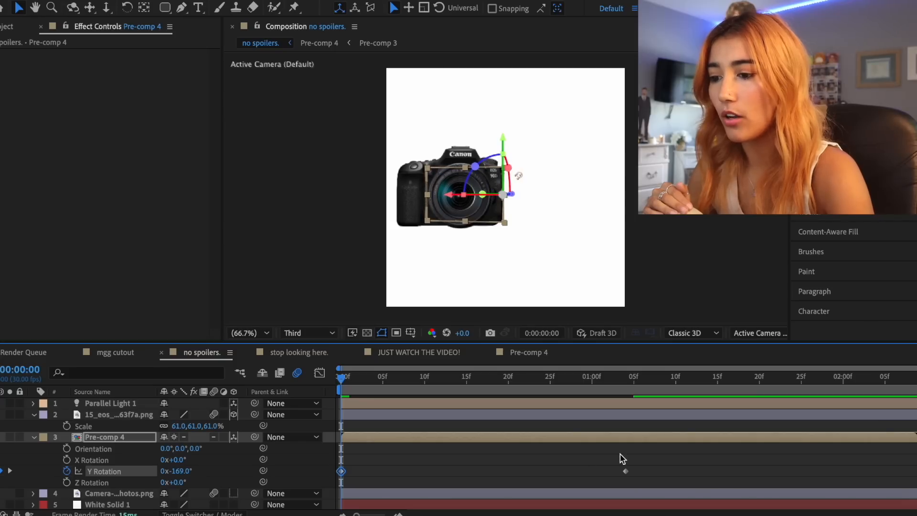
left_click_drag(659, 454, 433, 457)
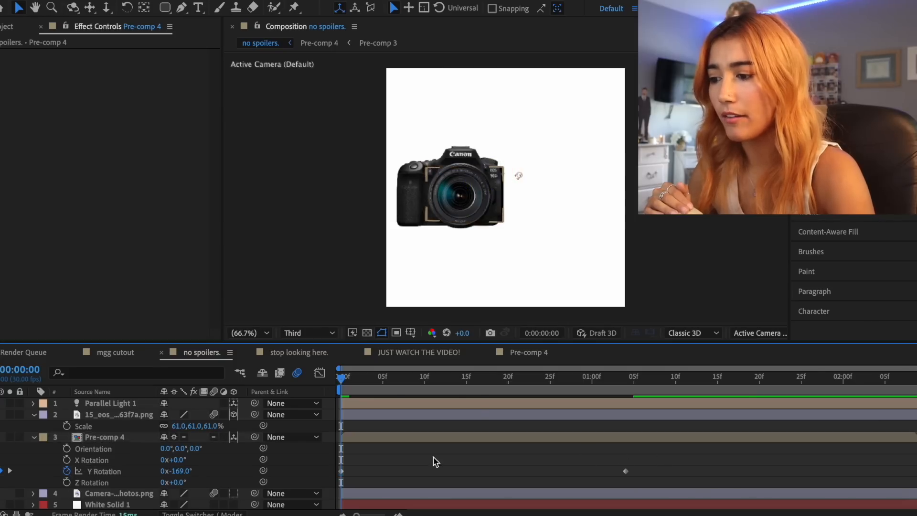
mouse_move(534, 382)
left_mouse_down()
mouse_move(569, 383)
mouse_move(403, 381)
mouse_move(542, 392)
left_mouse_up()
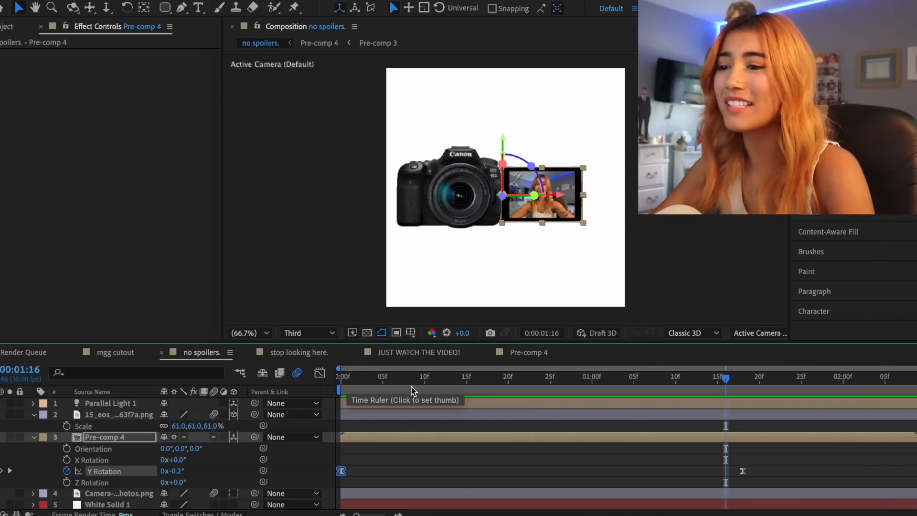
left_click(34, 438)
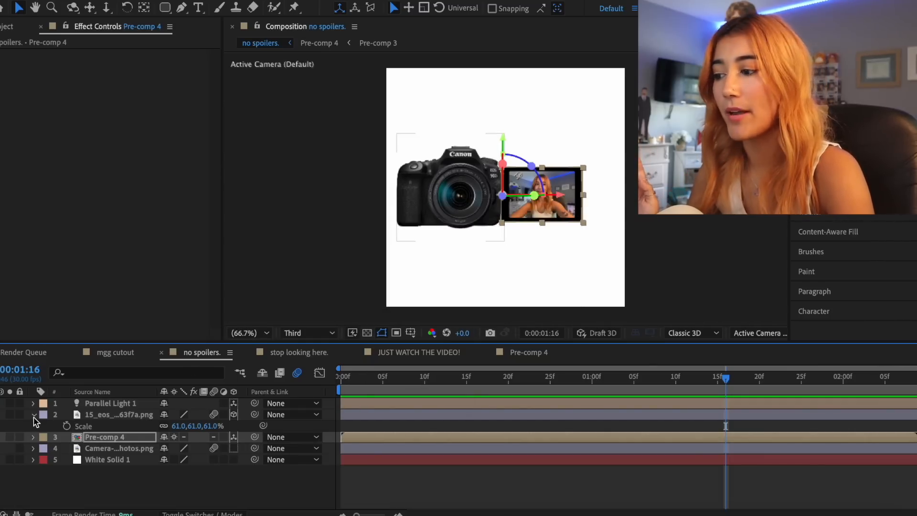
- Duplicate the camera image layer and offset the copies in depth to give the camera body thickness
left_click(33, 415)
left_click(420, 416)
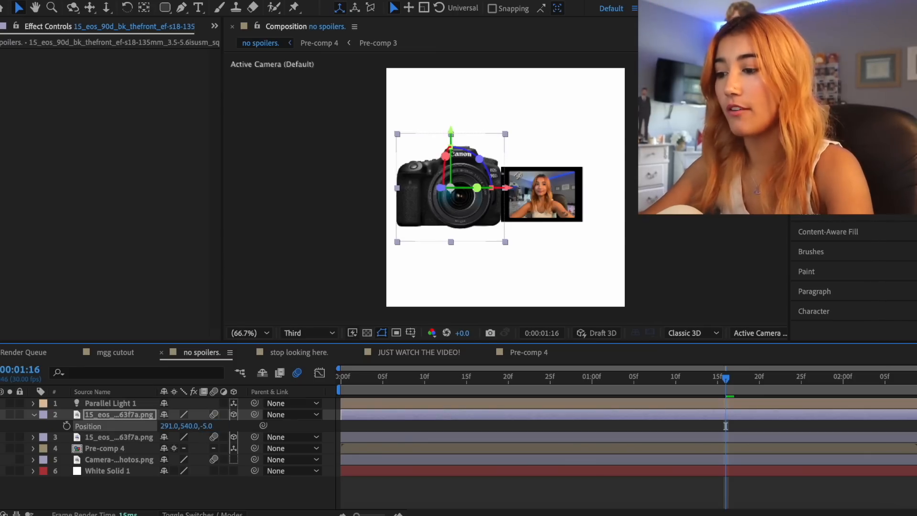
key("super+d")
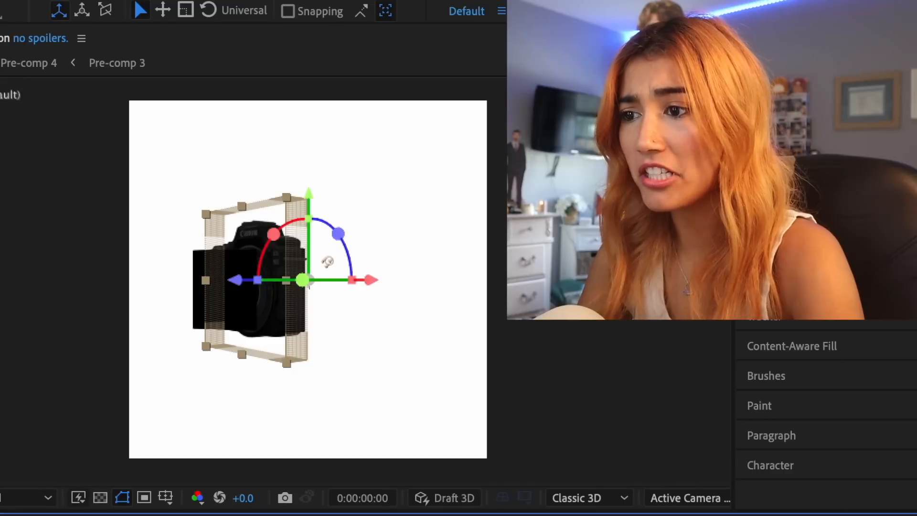
left_click(327, 262)
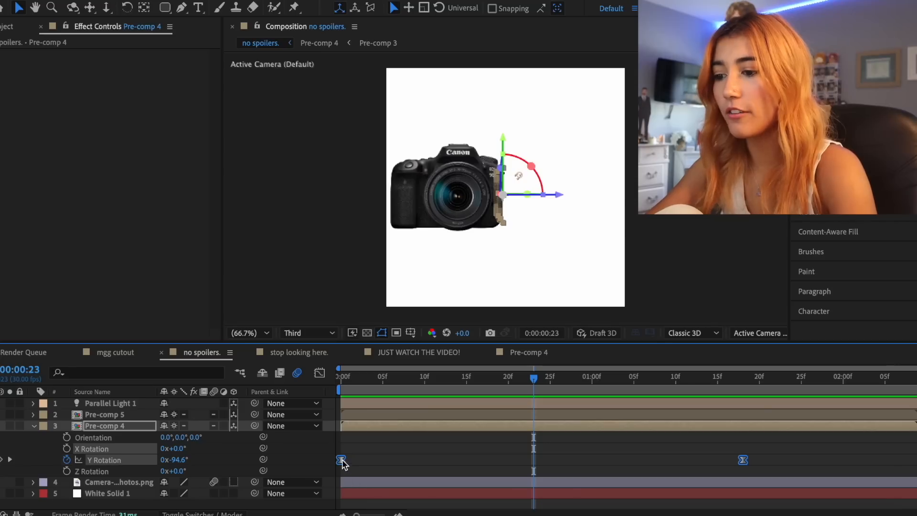
- Shift both Y Rotation keyframes of Pre-comp 4 so the screen starts flipping out at frame 20
left_click_drag(338, 463, 500, 463)
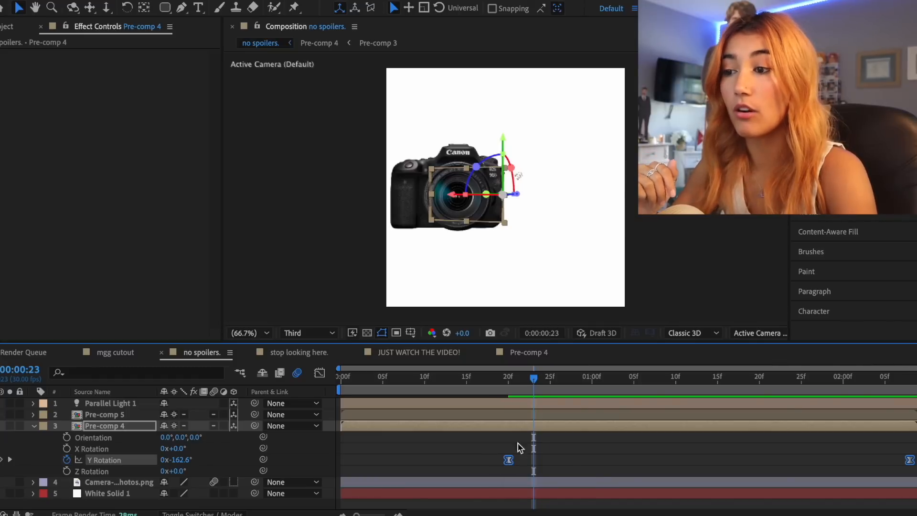
left_click(35, 427)
- Pre-compose Pre-comp 5 and Pre-comp 4 together and collapse transformations on the resulting pre-comp
left_click(373, 416, "shift")
right_click(375, 420)
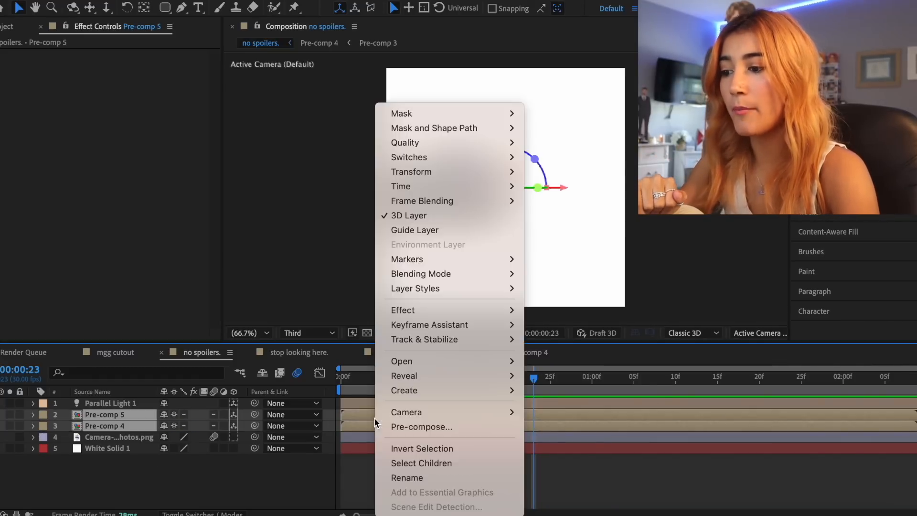
left_click(422, 427)
left_click(556, 342)
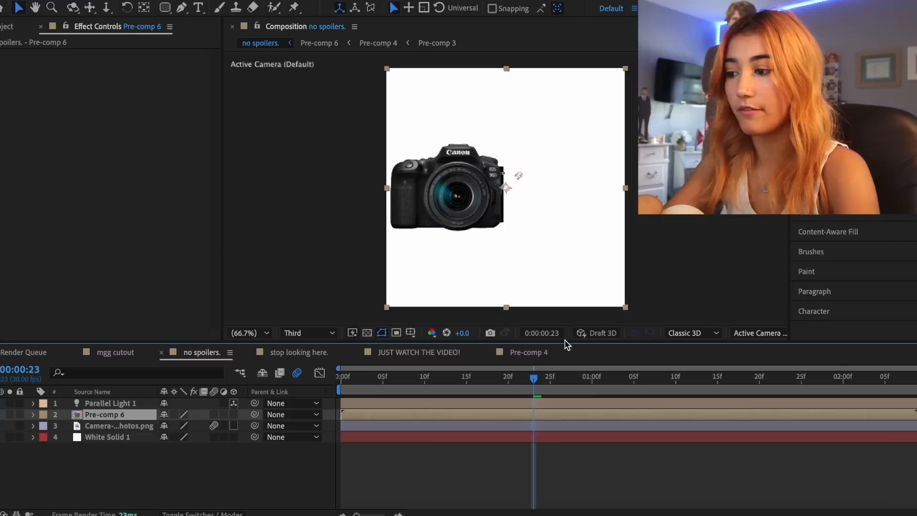
left_click(174, 415)
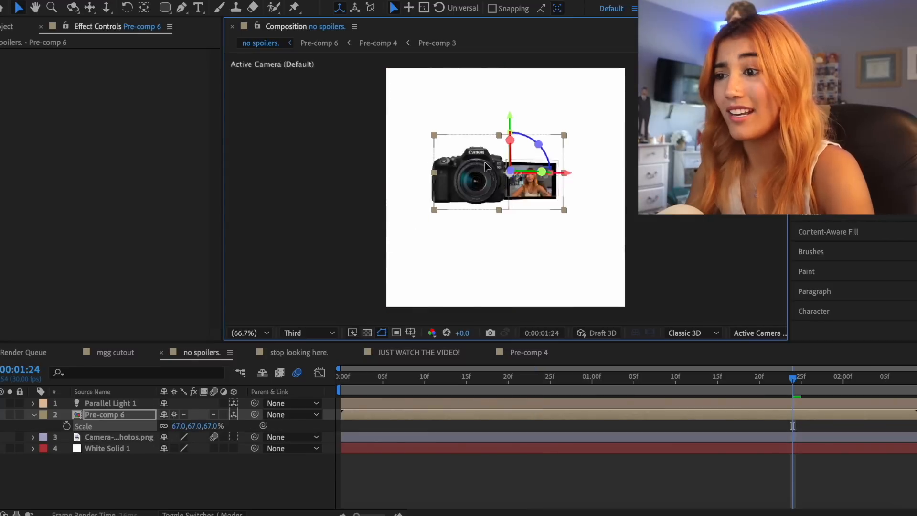
- Scale the camera pre-comp to 67% and duplicate the tripod image layer to add depth
left_click_drag(197, 425, 186, 425)
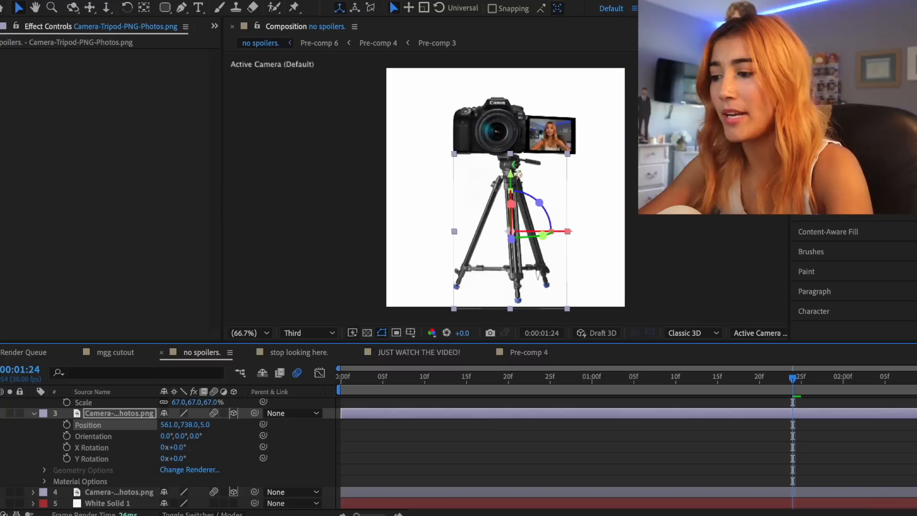
key("ctrl+d")
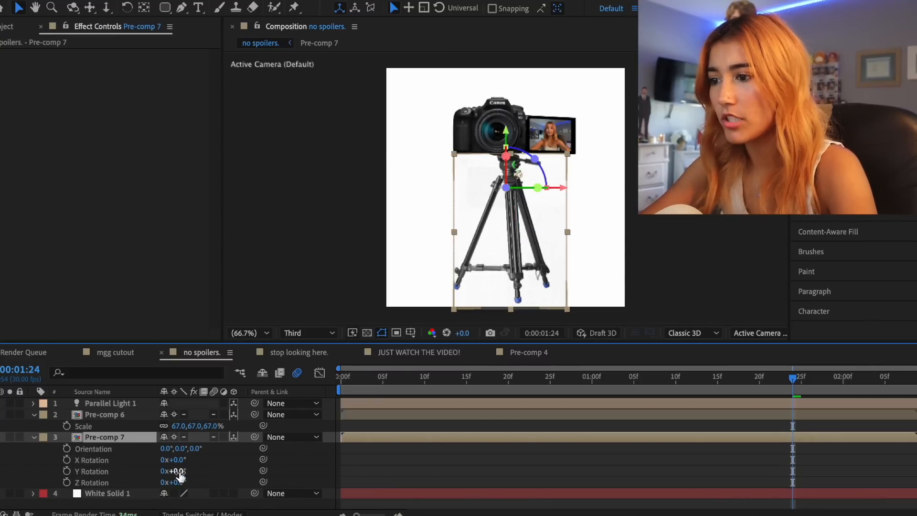
- Test the tripod pre-comp's depth by turning it slightly about Y, and reset its Y Rotation to 0°
mouse_move(179, 475)
left_mouse_down()
mouse_move(206, 475)
mouse_move(185, 476)
left_mouse_up()
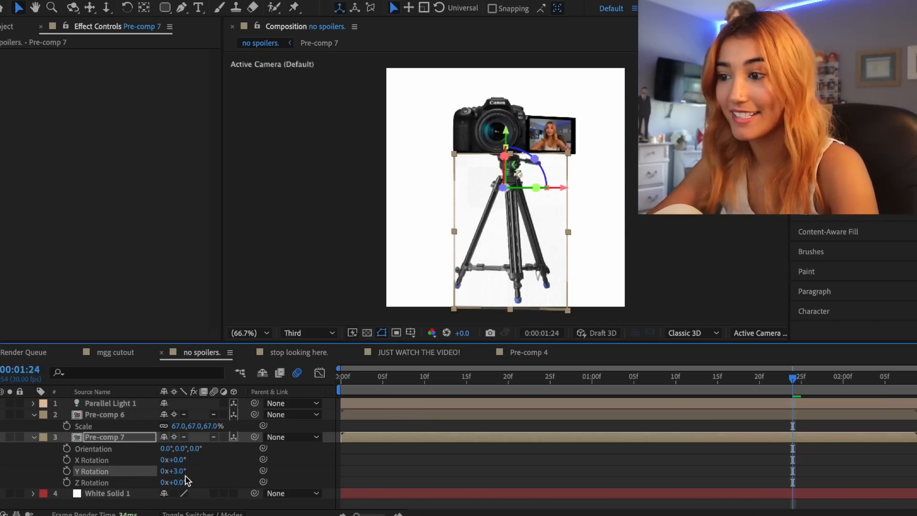
left_click(179, 471)
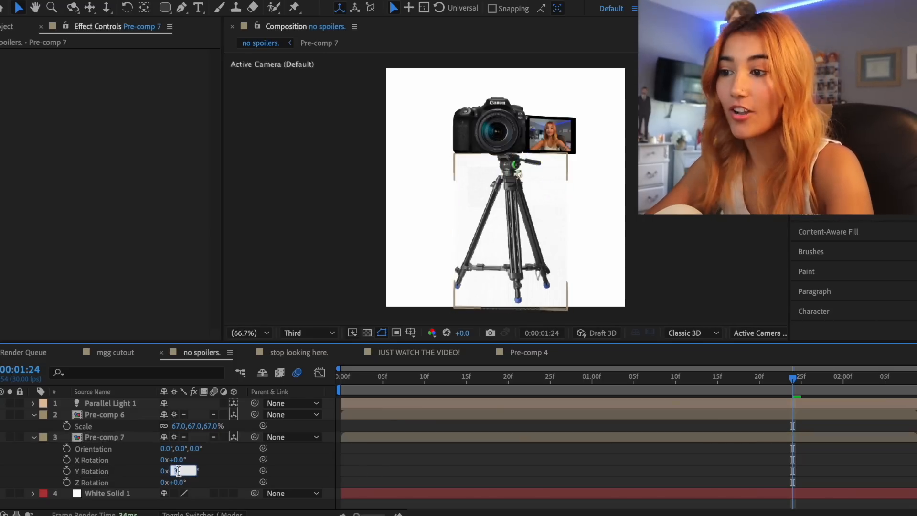
type("0")
key("Return")
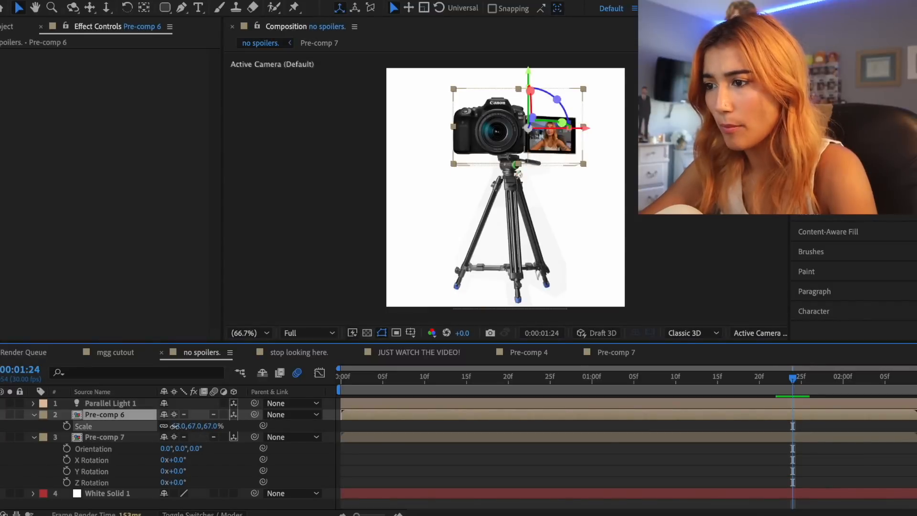
- Scale the Pre-comp 6 camera down to 45% and seat it on top of the tripod head
left_click_drag(174, 426, 167, 426)
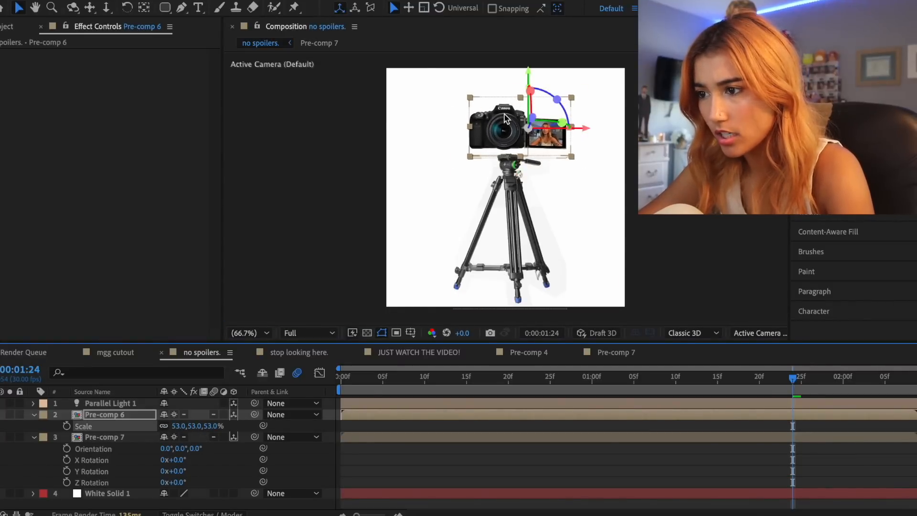
left_click_drag(506, 119, 512, 128)
left_click(180, 427)
type("50")
key("Return")
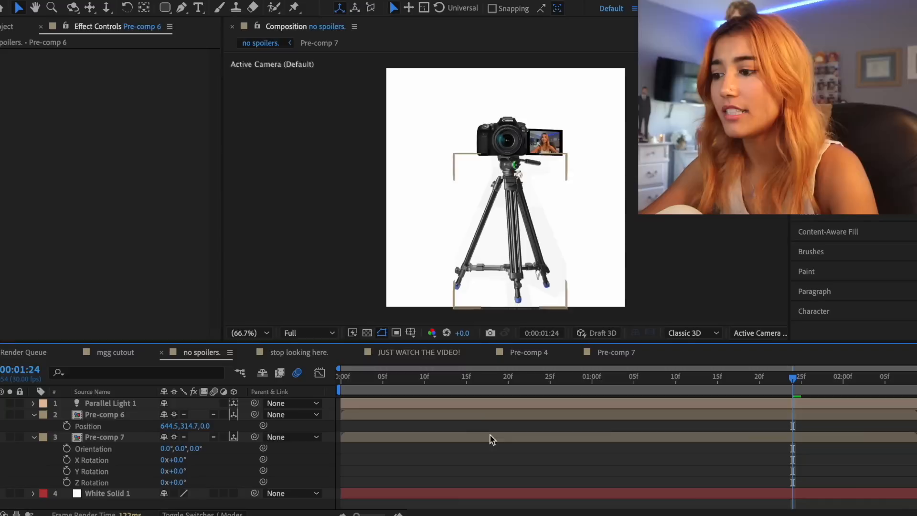
left_click(476, 416)
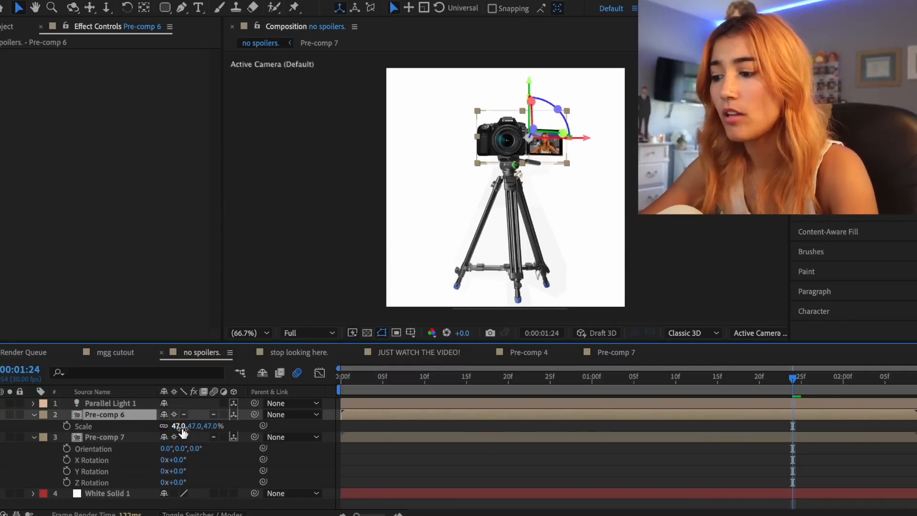
type("45")
key("Return")
left_click(34, 414)
left_click(34, 436)
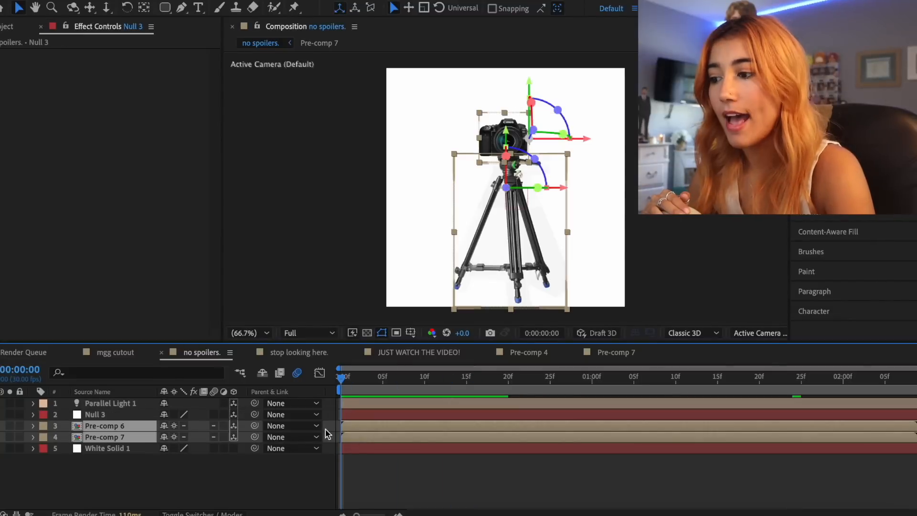
- Parent Pre-comp 6 and Pre-comp 7 to Null 3 and keyframe the null's Position
left_click_drag(397, 425, 110, 414)
left_click(110, 415)
key("p")
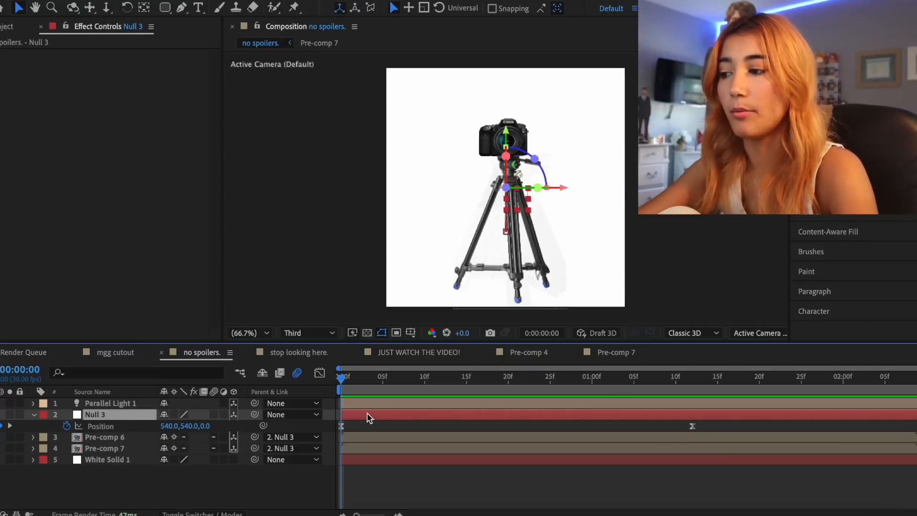
- Keyframe Null 3's Y Rotation from -29° at the start to 29° at the end of the camera move
key("r")
left_click(67, 448)
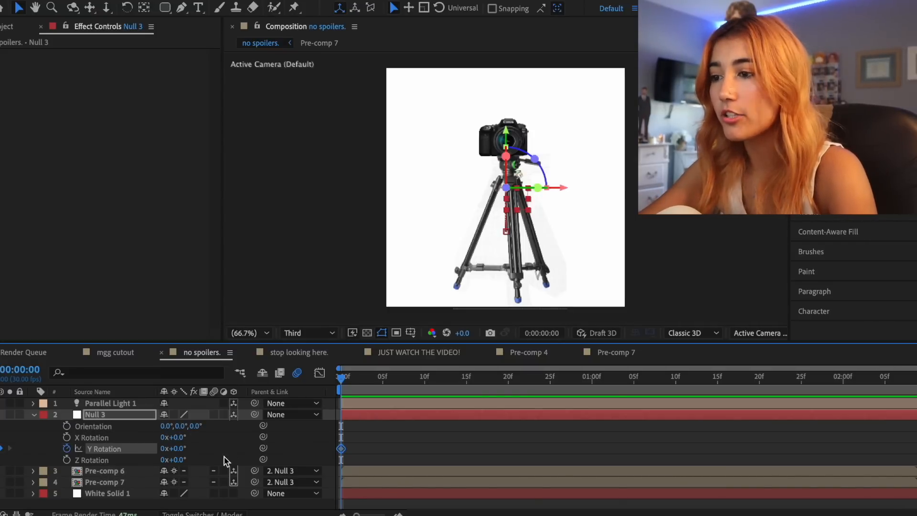
left_click_drag(178, 448, 153, 449)
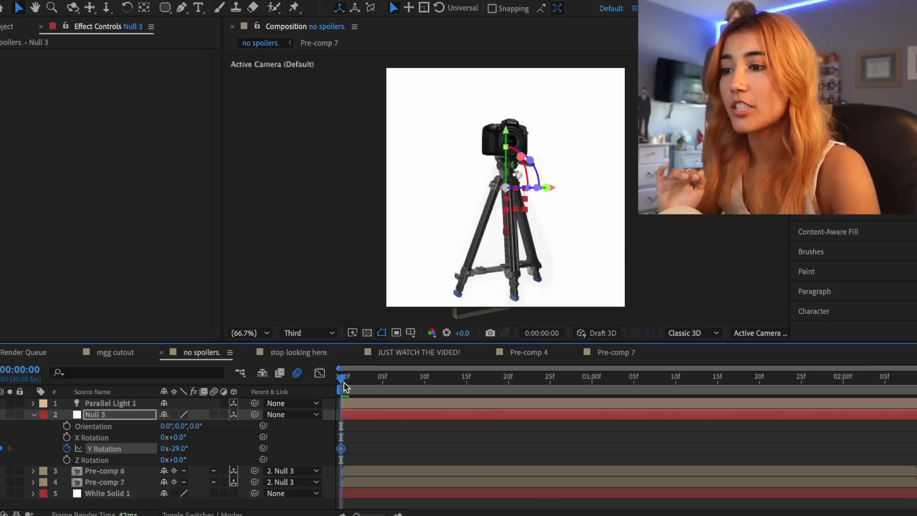
left_click_drag(344, 386, 700, 393)
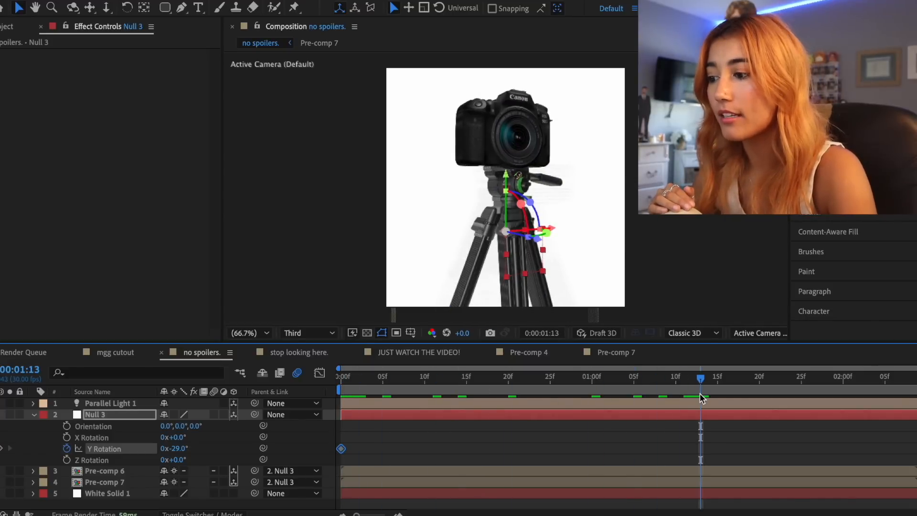
left_click_drag(181, 448, 218, 452)
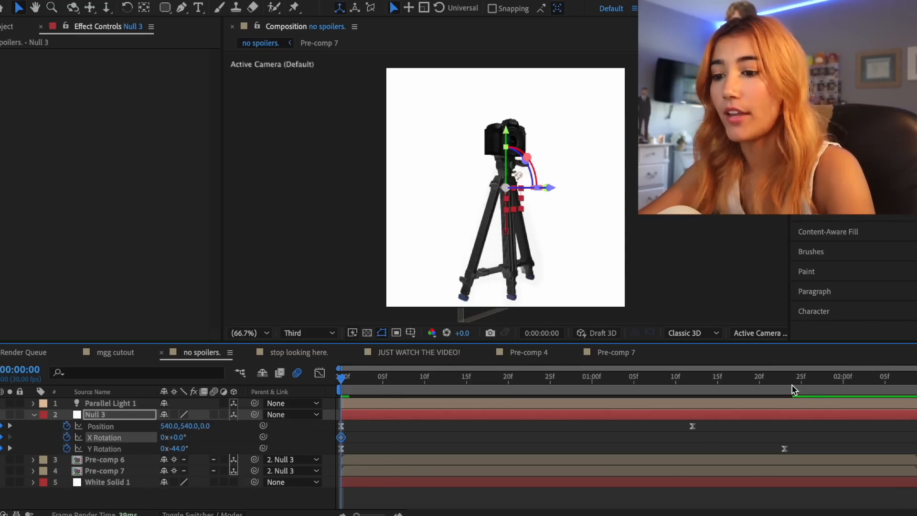
- Animate Null 3's X Rotation to -15° and shape the speed curve of its rotation keyframes in the graph editor
left_click(784, 382)
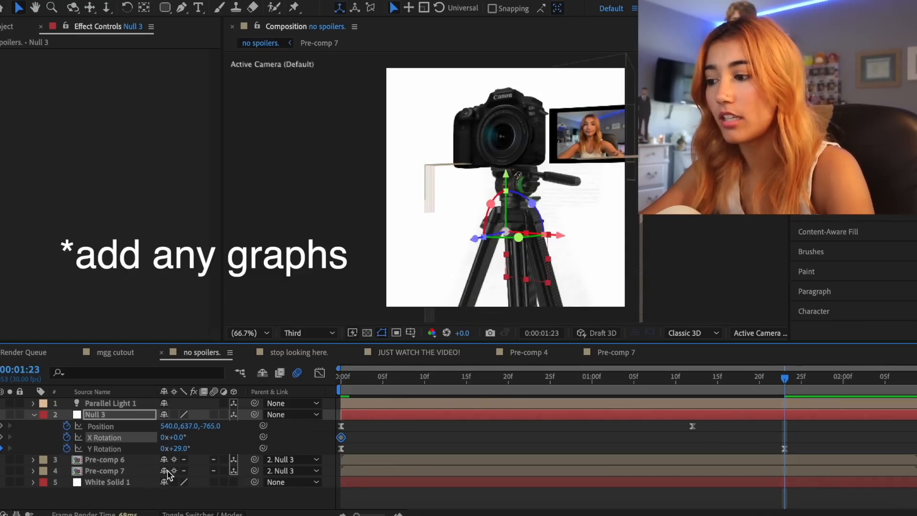
left_click(320, 372)
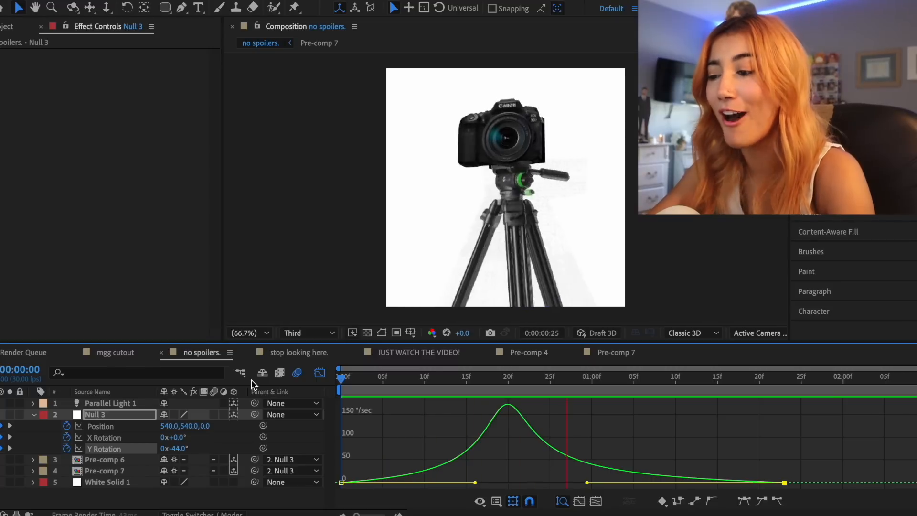
left_click(320, 373)
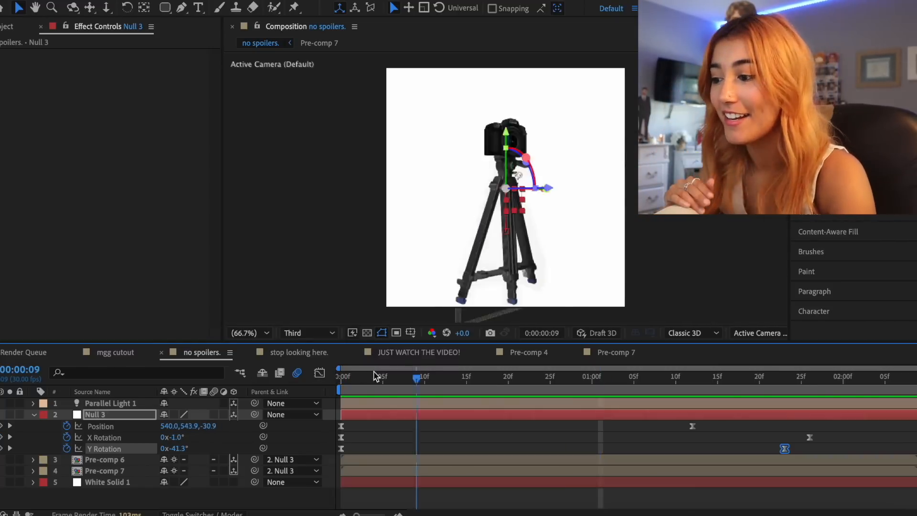
- Create a second null, Null 4, and parent Null 3 to it
left_click(585, 415)
left_click_drag(615, 388, 592, 387)
left_click(200, 0)
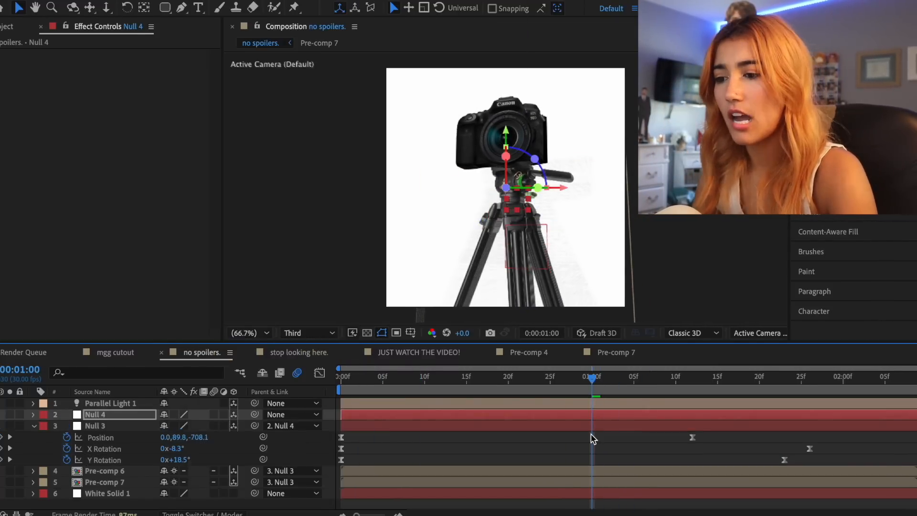
- Keyframe Null 4's Position from frame 19 to 2:05 and preview the combined motion
key("alt+shift+p")
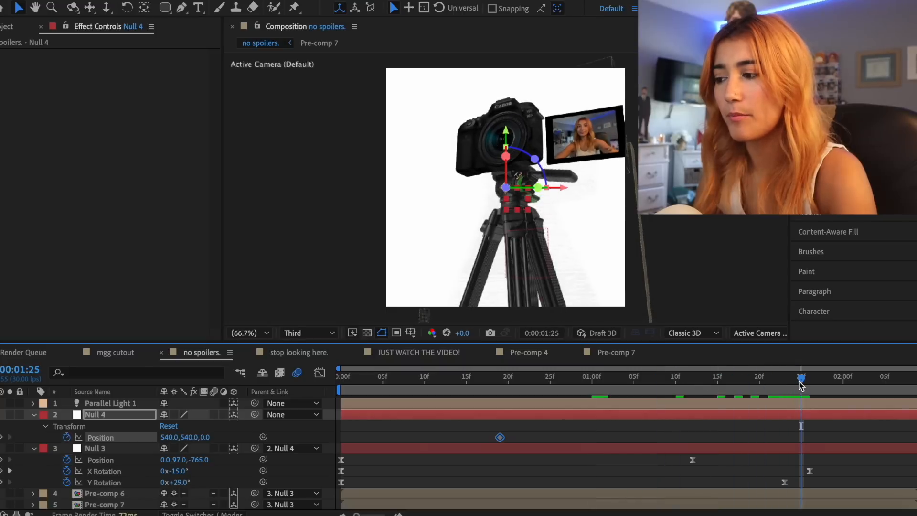
left_click(516, 391)
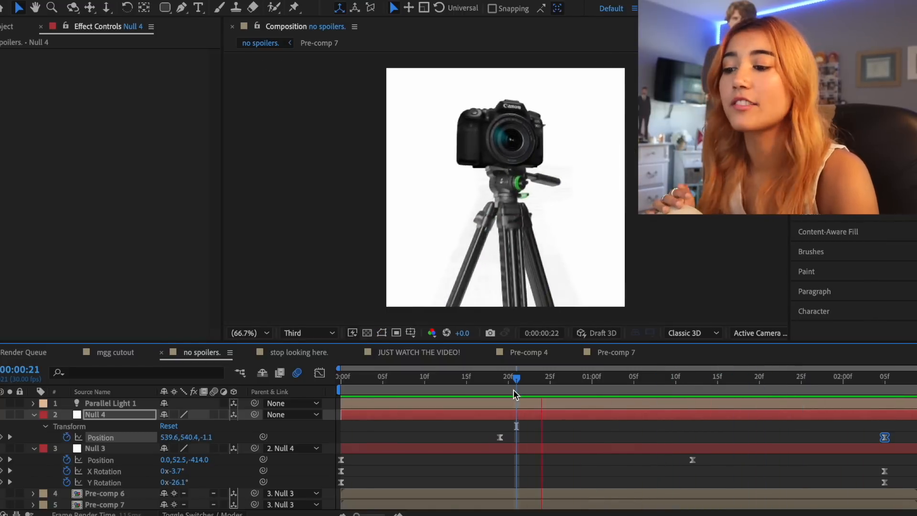
left_click_drag(513, 390, 600, 414)
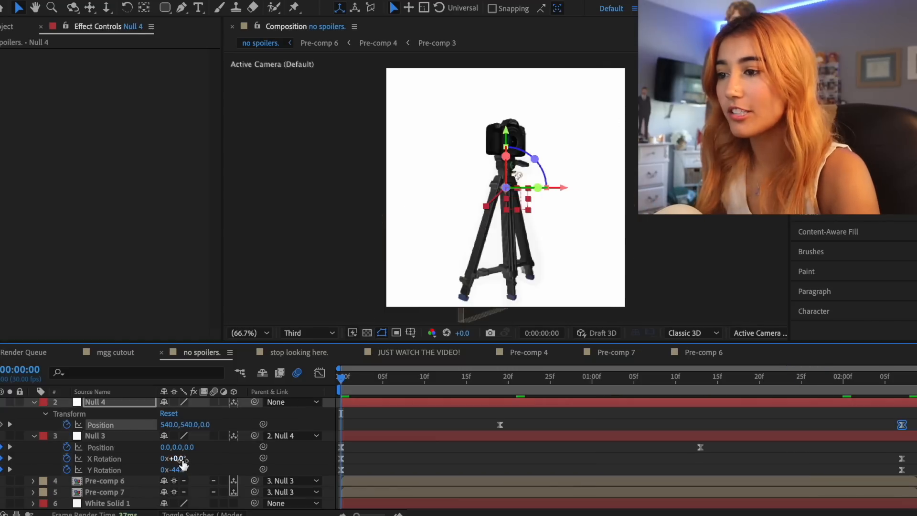
- Set Null 3's X Rotation to 28° at the first frame, preview the move, and collapse Null 4's properties
left_click_drag(180, 462, 200, 461)
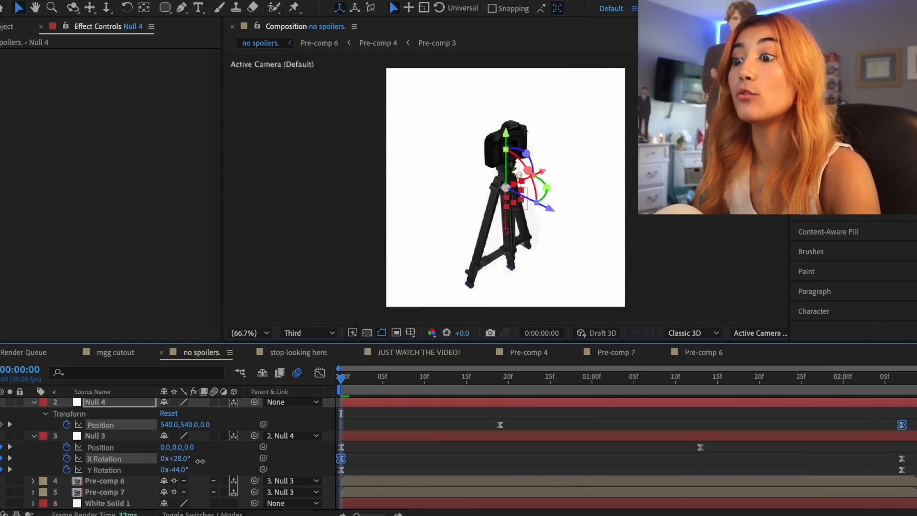
key("space")
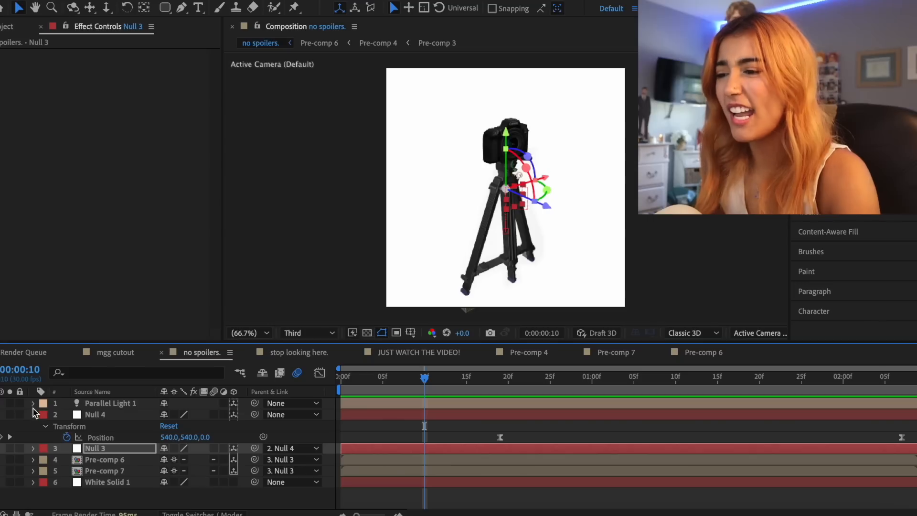
left_click(33, 414)
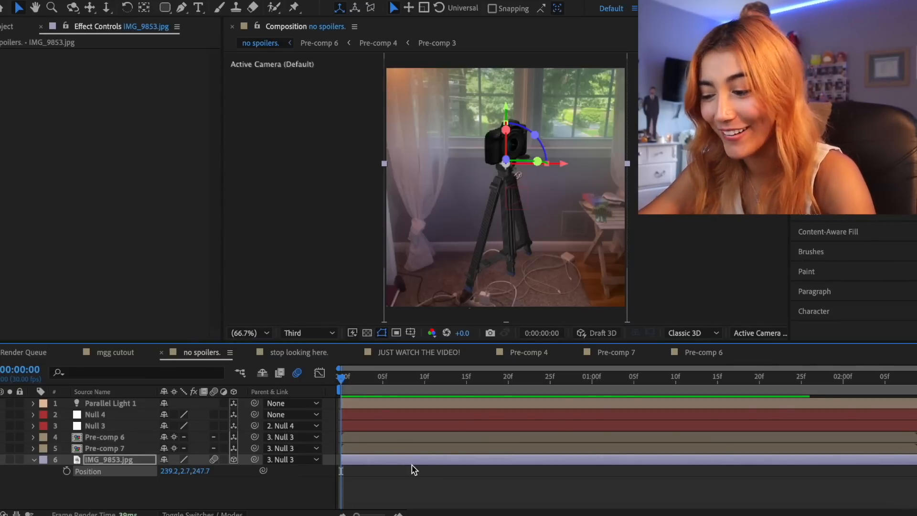
- Rotate the IMG_9853.jpg background to 14° on X and -33° on Y, and preview the camera move
key("r")
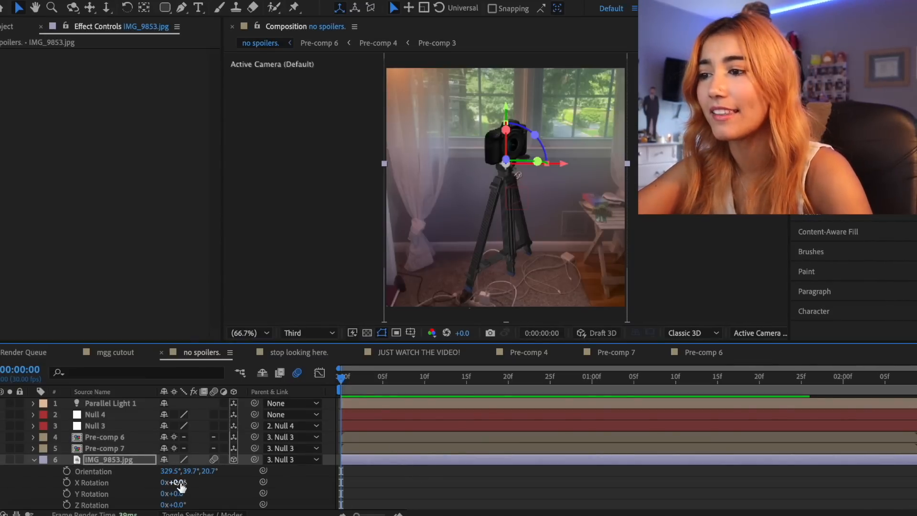
left_click_drag(181, 484, 200, 484)
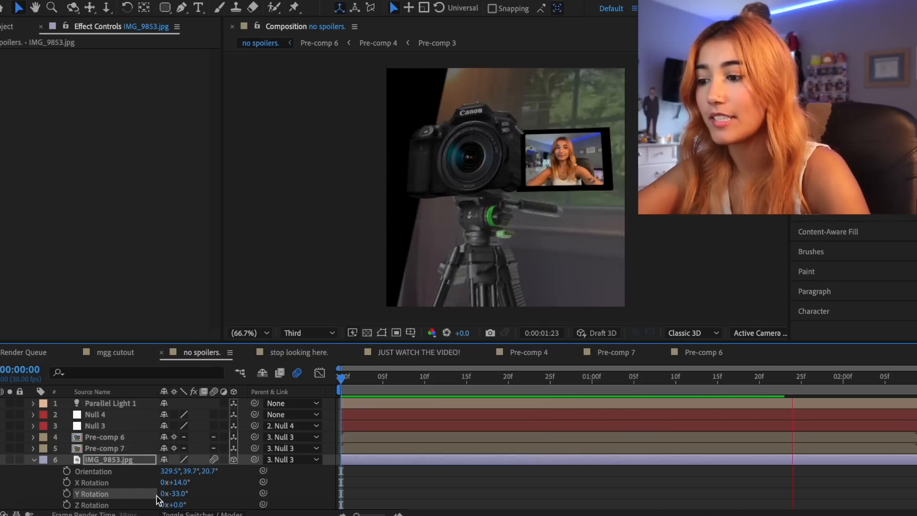
key("space")
left_click_drag(383, 381, 372, 387)
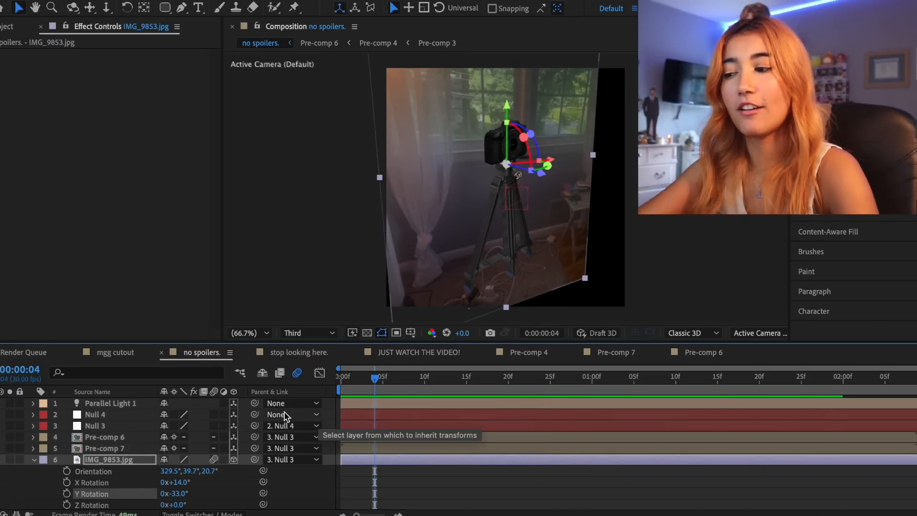
- Scale up the IMG_9853.jpg background to cover more of the frame and preview the scene
key("s")
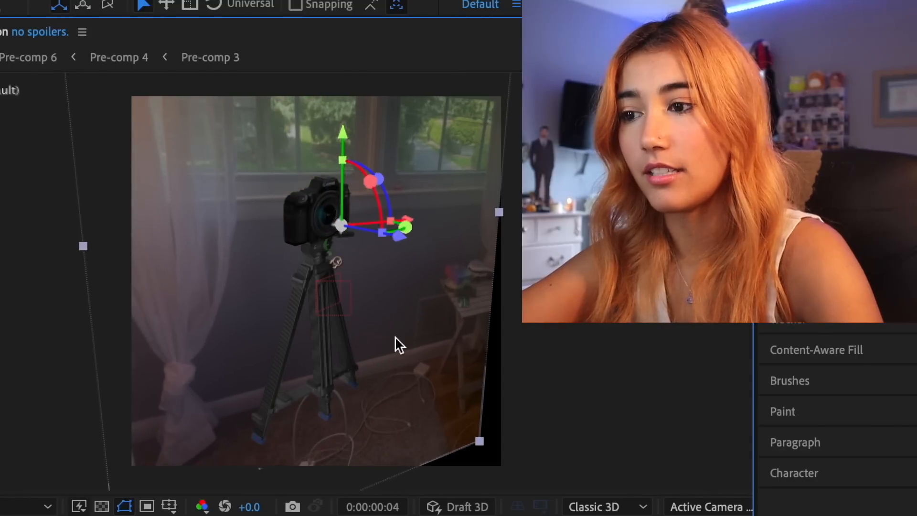
key("space")
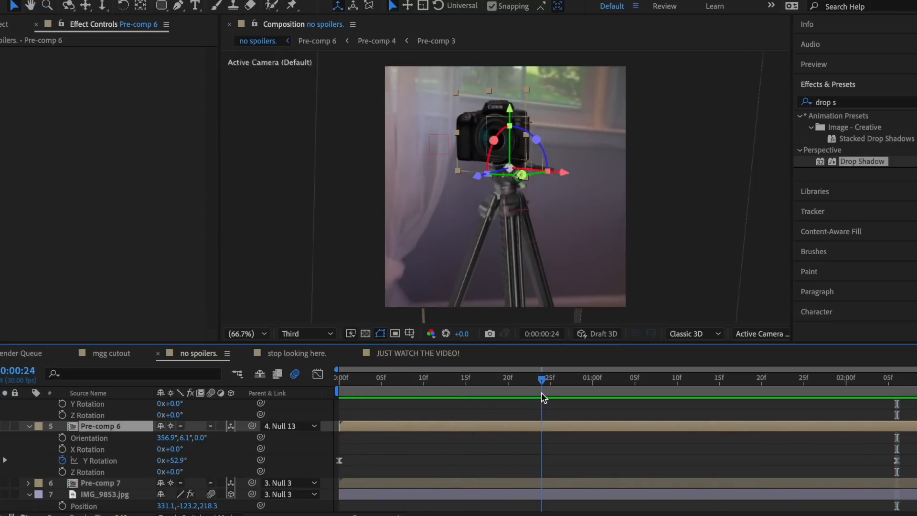
left_click_drag(399, 392, 397, 391)
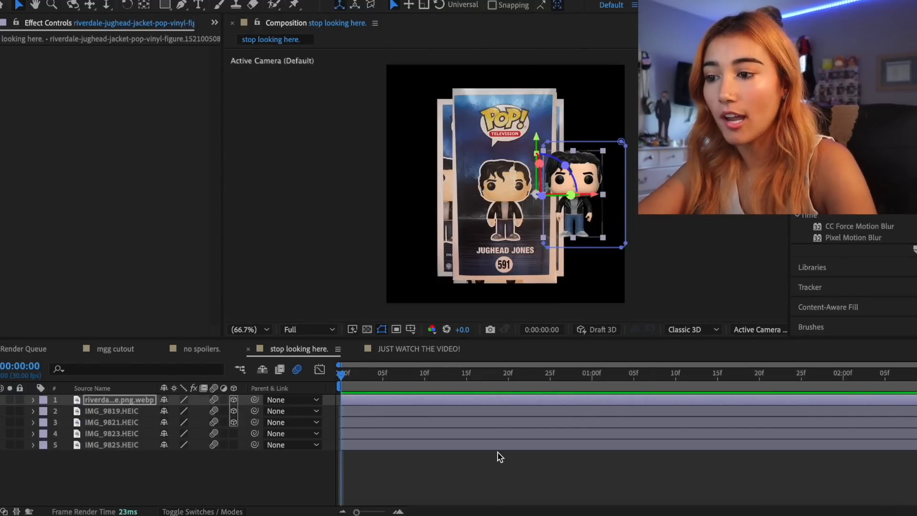
- Reposition the masked pop figure image slightly lower, beside the box panels in the "stop looking here." composition
left_click(479, 400)
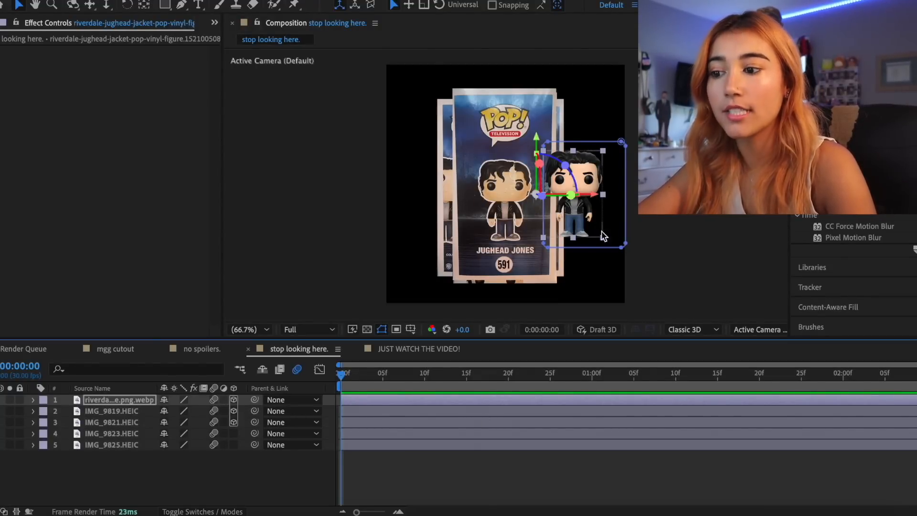
left_click(591, 213)
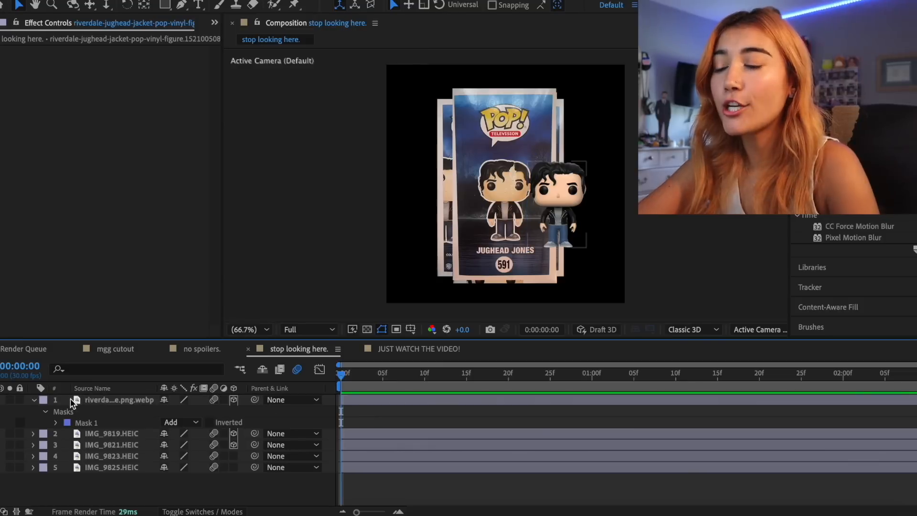
left_click(32, 402)
left_click(392, 400)
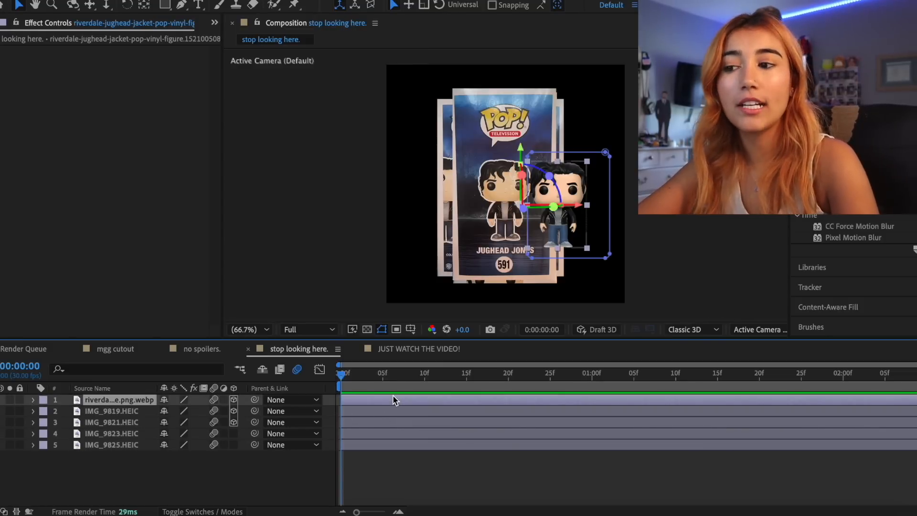
left_click(565, 190)
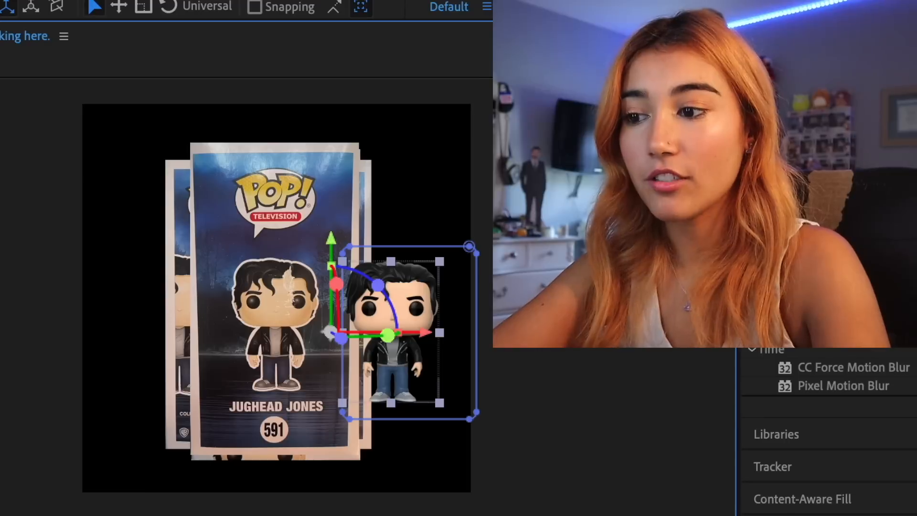
- Delete the mask on the pop figure image to check the uncropped picture, and undo the deletion
left_click(86, 410)
key("Delete")
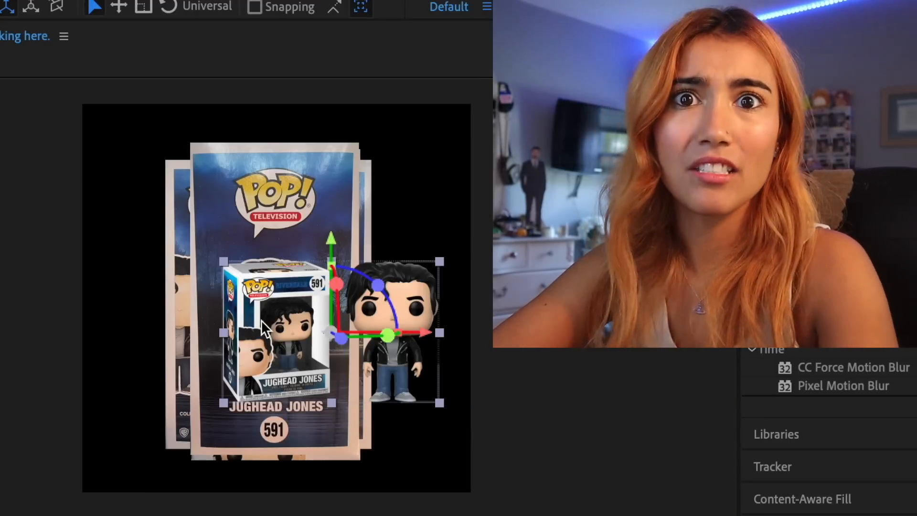
key("ctrl+z")
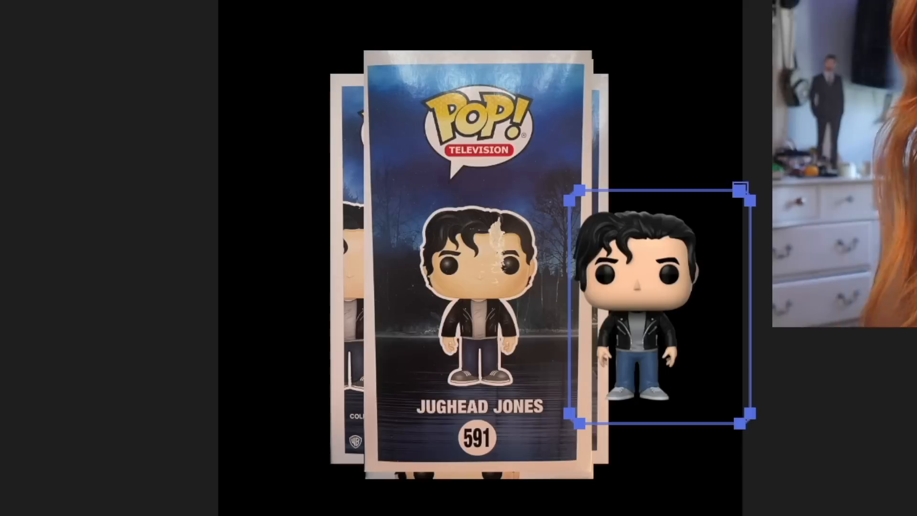
- Hide the masked pop figure layer so only the box panels show
left_click(259, 336)
key("ctrl+shift+a")
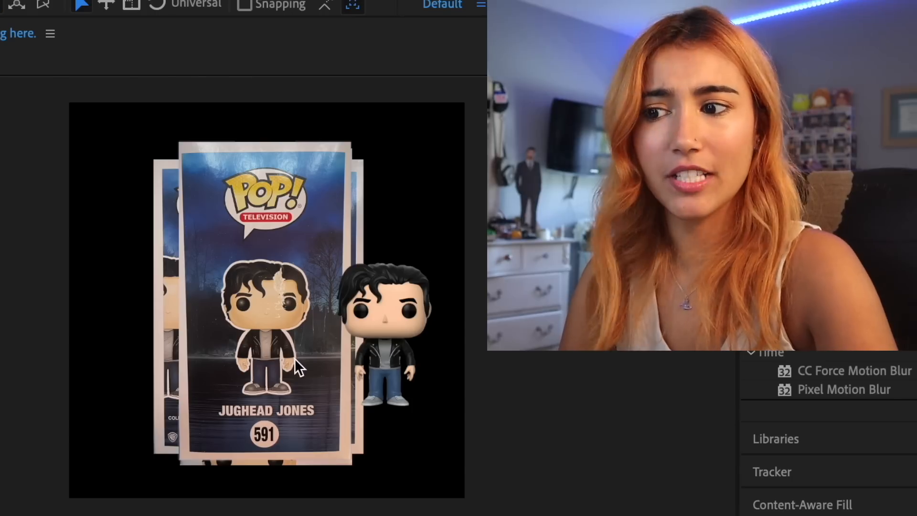
left_click(387, 357)
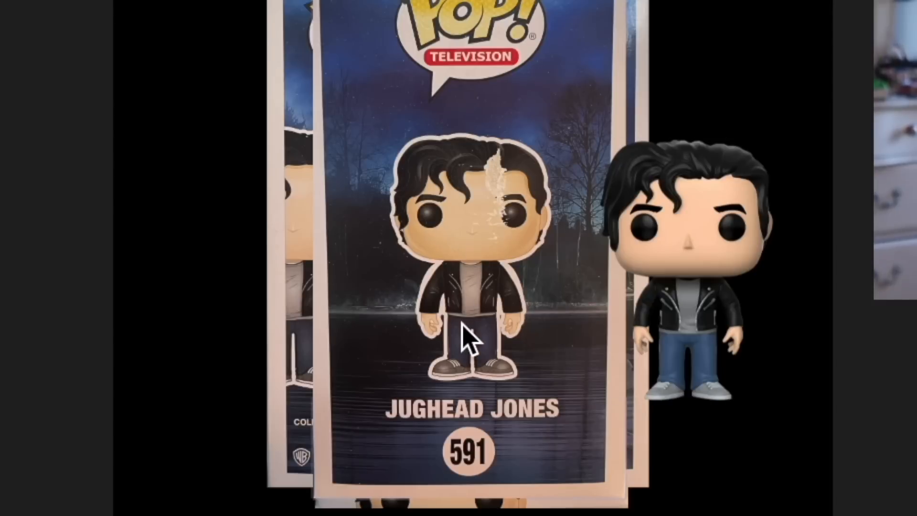
left_click(380, 398)
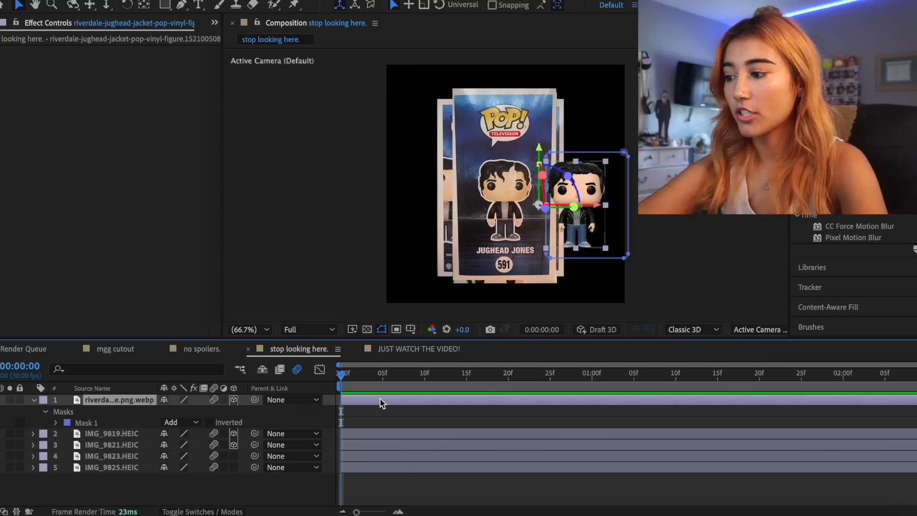
left_click(387, 411)
left_click(367, 401)
left_click(3, 400)
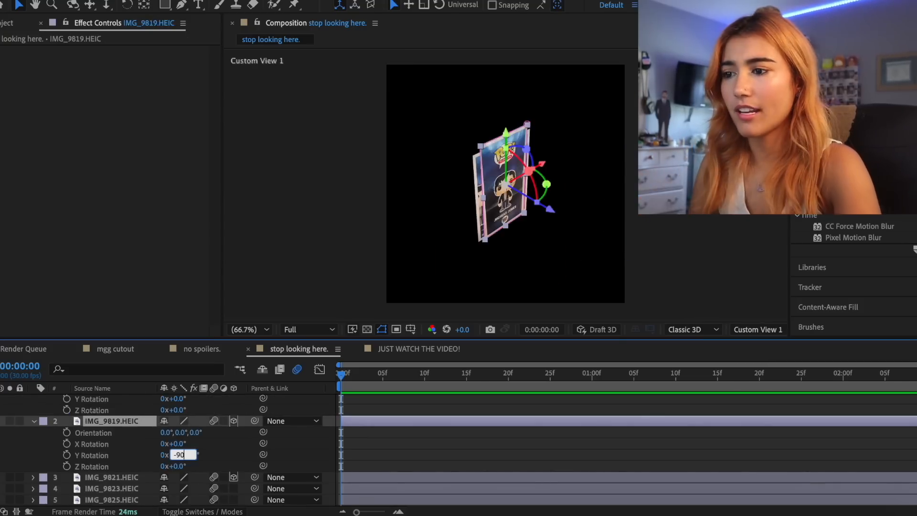
- Set the Y Rotation of the IMG_9819.HEIC side panel to -90°
type("-90")
key("Return")
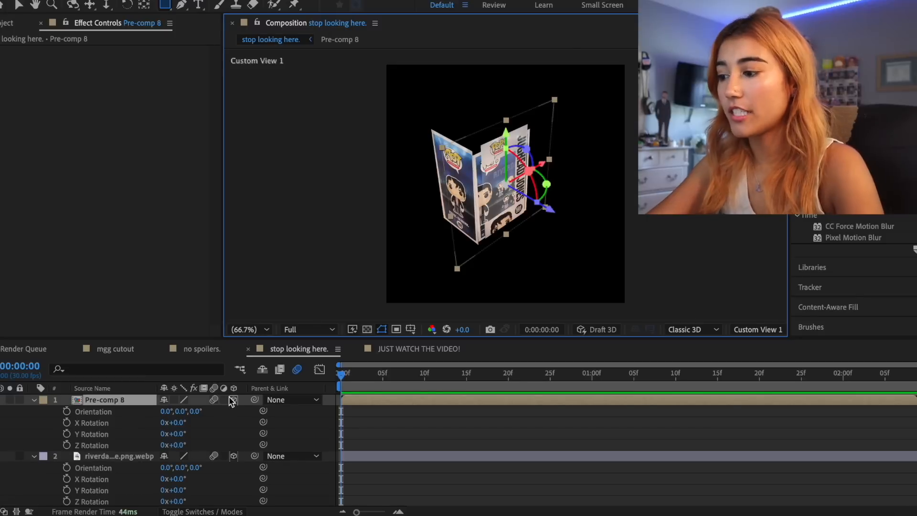
- Turn Pre-comp 8 around its Y axis and move it into place as the box's opposite side panel
left_click(181, 433)
key("Return")
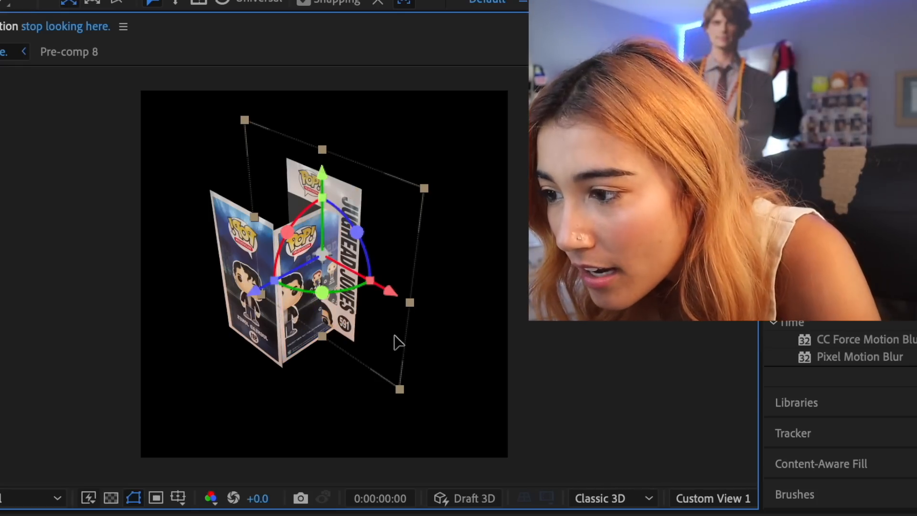
left_click_drag(394, 335, 408, 314)
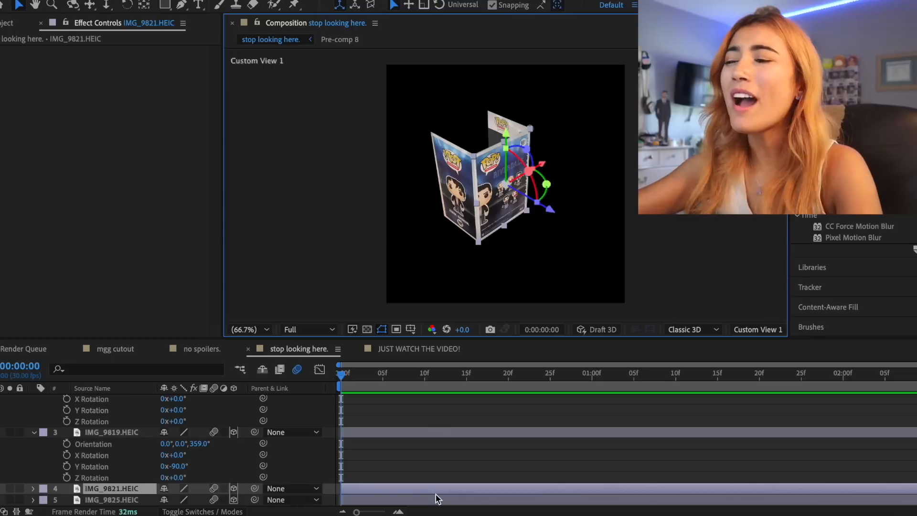
- Turn the IMG_9825.HEIC front panel around its Y axis so it faces away from the back panel
left_click(435, 499)
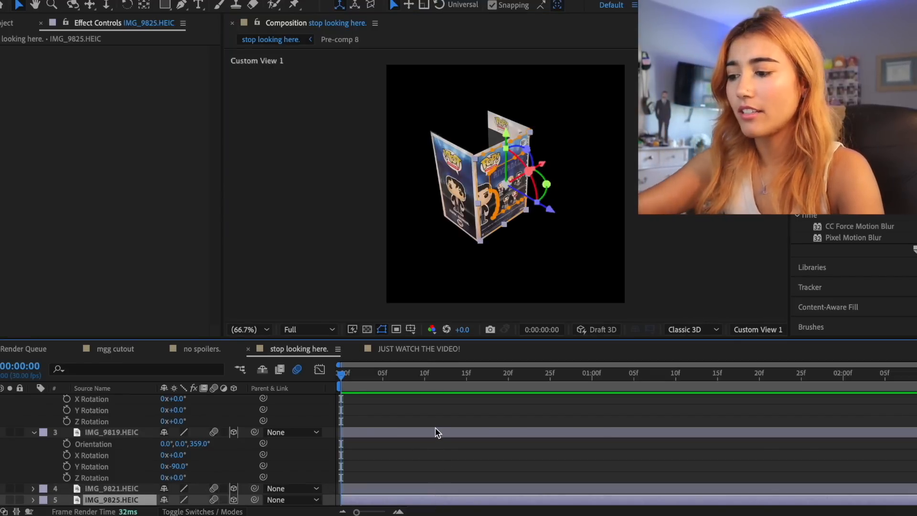
key("r")
left_click_drag(180, 491, 329, 513)
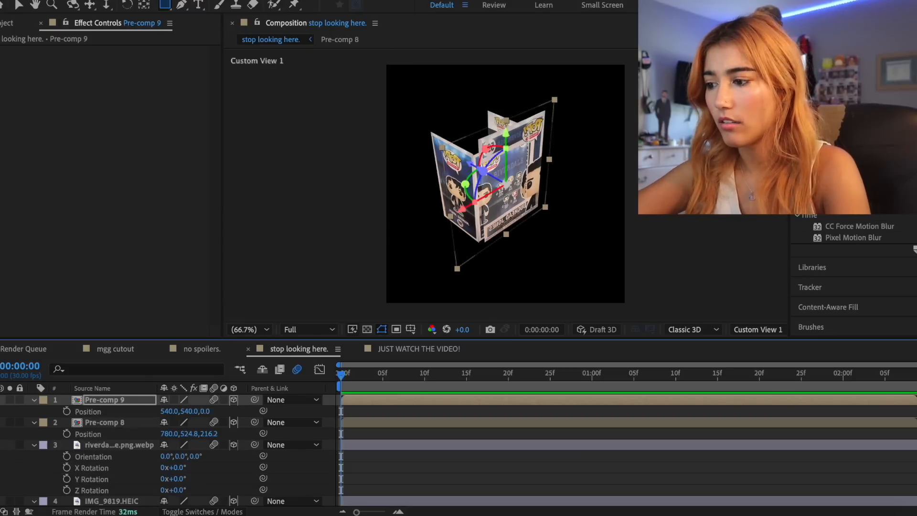
- Move Pre-comp 9 away from the back panel to Position 448, 540, 541, checking it from several custom views
left_click(132, 409)
left_click_drag(132, 408, 621, 444)
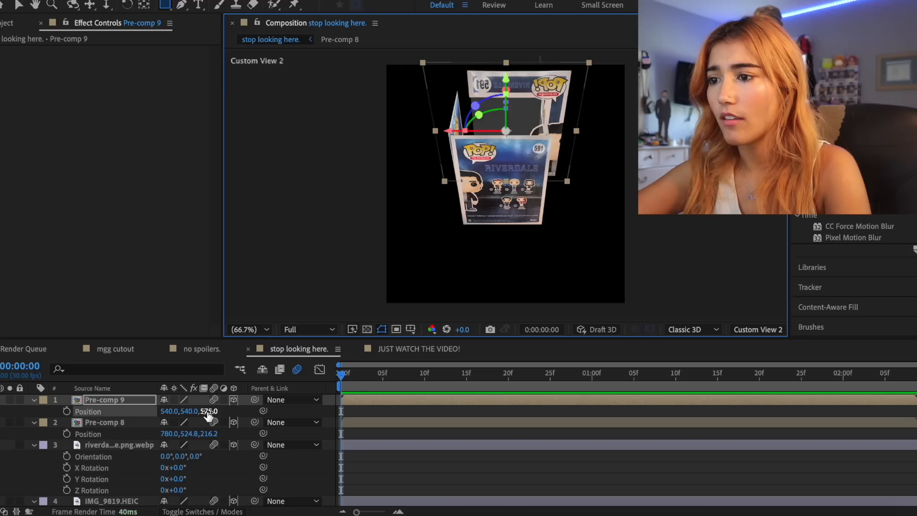
left_click_drag(208, 412, 135, 453)
left_click_drag(135, 453, 112, 463)
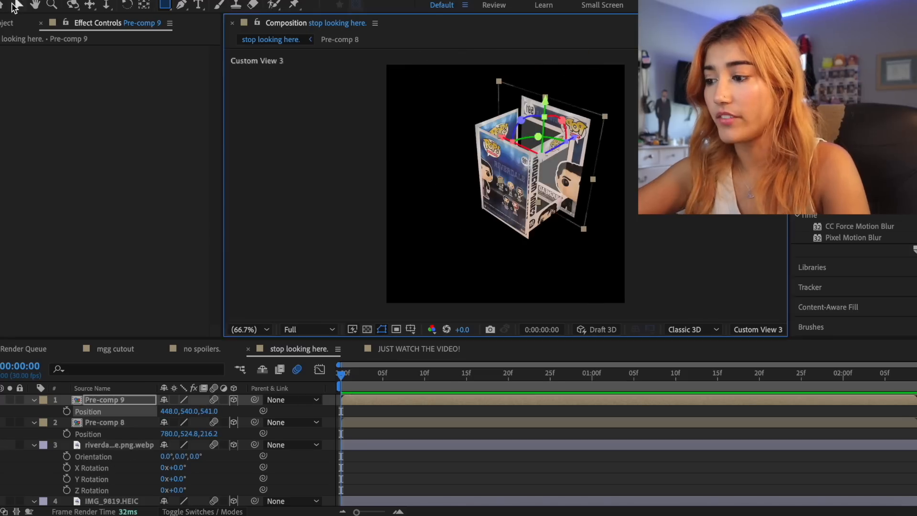
- Scale Pre-comp 9 down to about 84% to fit the size of the other box panels
left_click(18, 6)
key("s")
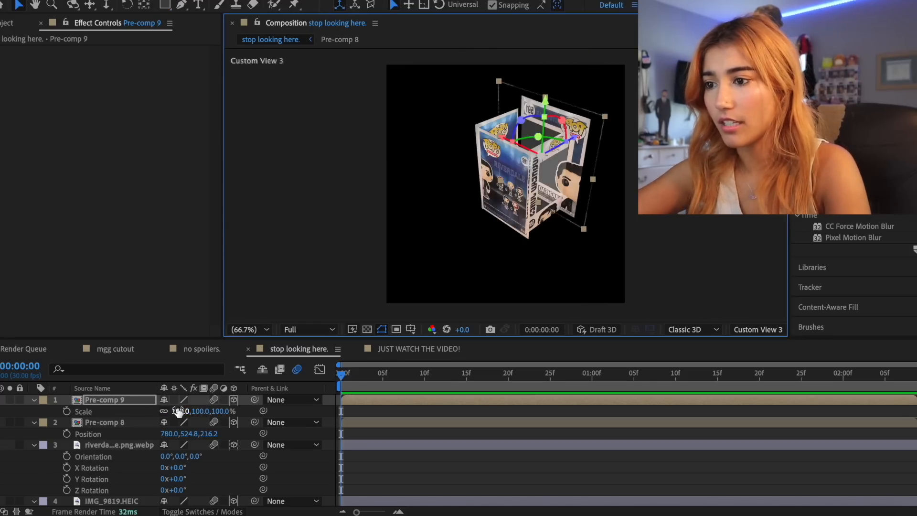
left_click_drag(177, 411, 168, 409)
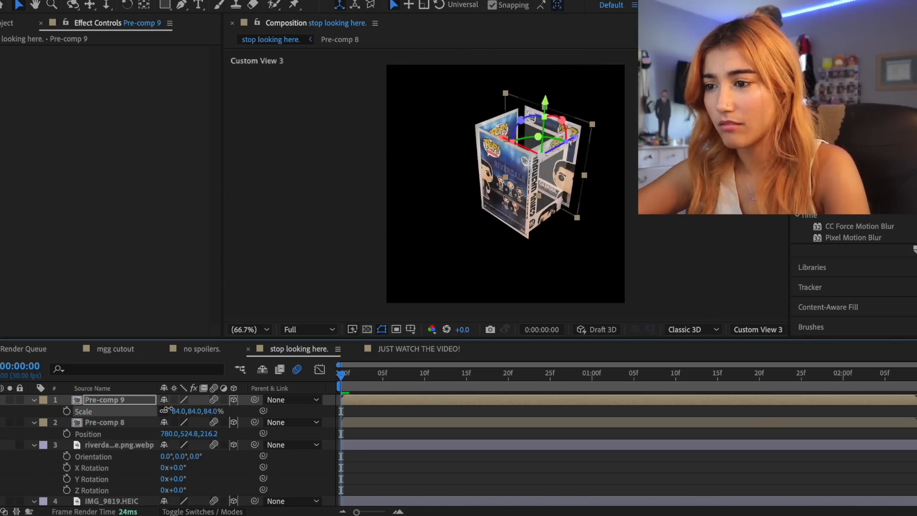
left_click_drag(168, 409, 167, 409)
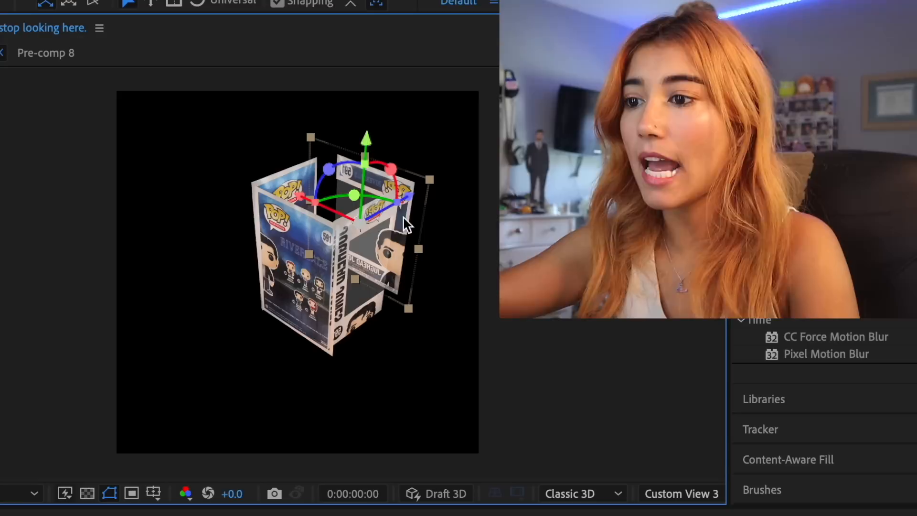
- Align Pre-comp 9 with the side panels by adjusting its Position to 552.8 on Y and 498.5 on Z
left_click_drag(575, 151, 568, 154)
left_click_drag(582, 143, 573, 145)
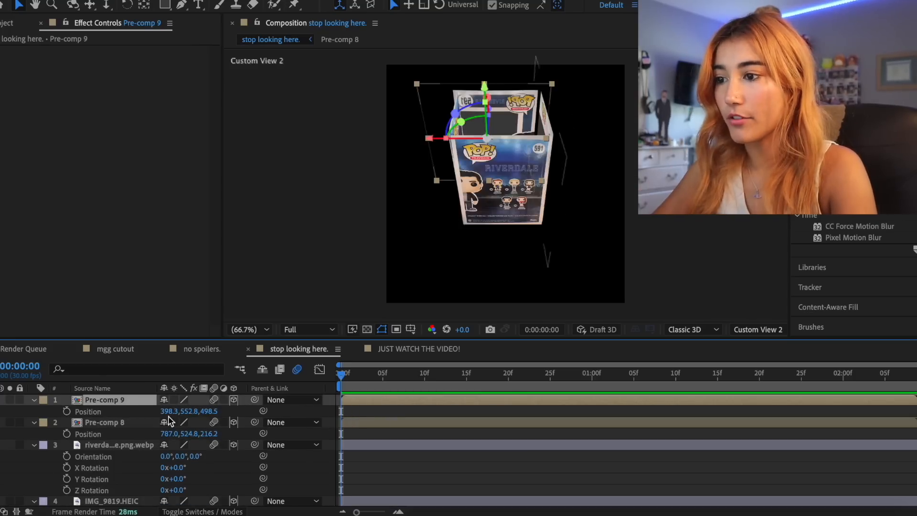
left_click_drag(209, 416, 185, 410)
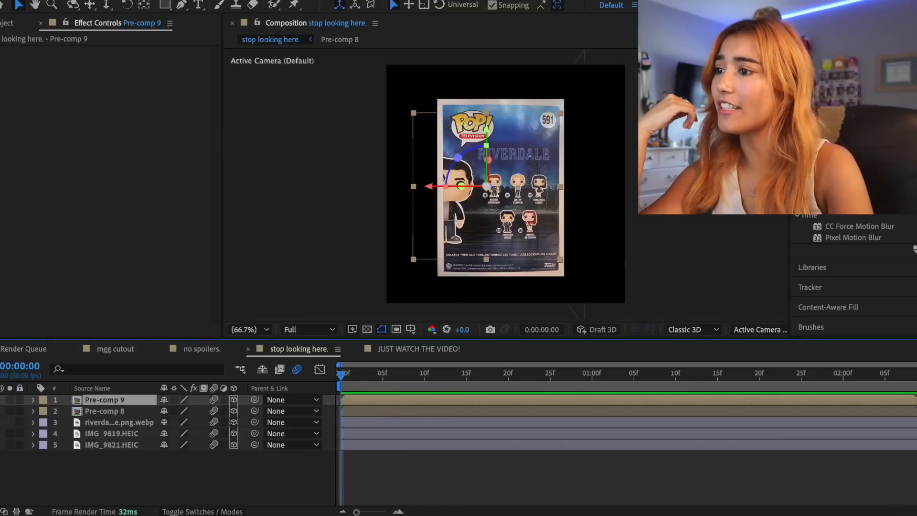
- Create a null object, parent the box panels to it, and set its Y Rotation to 95°
left_click(207, 0)
mouse_move(221, 0)
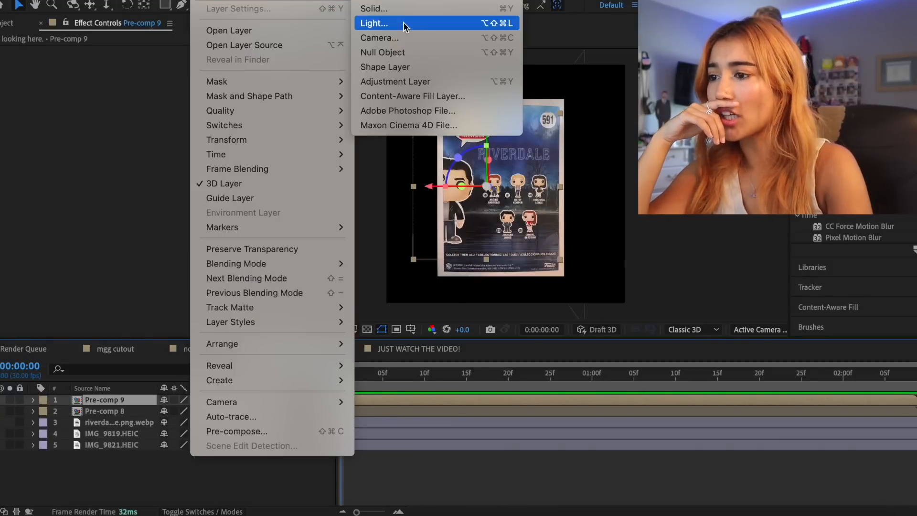
left_click(395, 53)
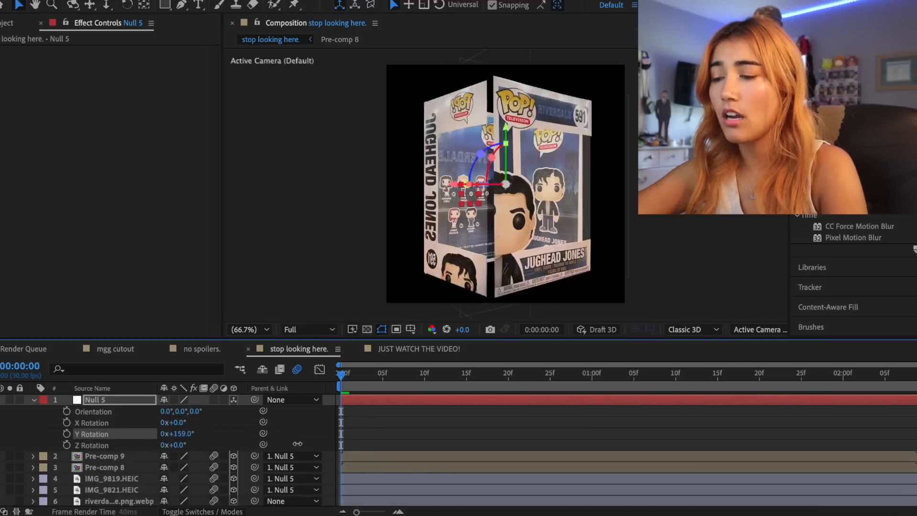
mouse_move(224, 434)
left_mouse_down()
mouse_move(176, 434)
mouse_move(260, 437)
mouse_move(241, 435)
left_mouse_up()
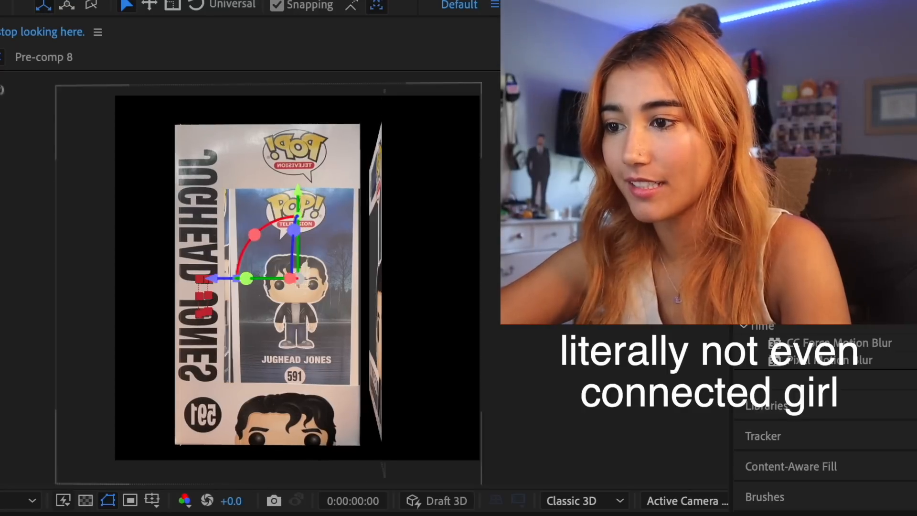
- Close the gap at Pre-comp 9 by setting its Z Position to 442.5
left_click(358, 458)
key("p")
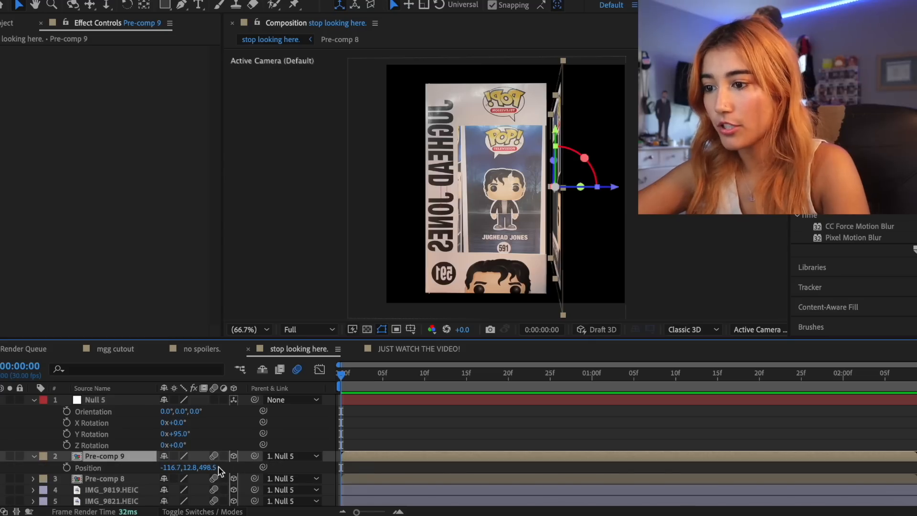
left_click_drag(209, 467, 196, 467)
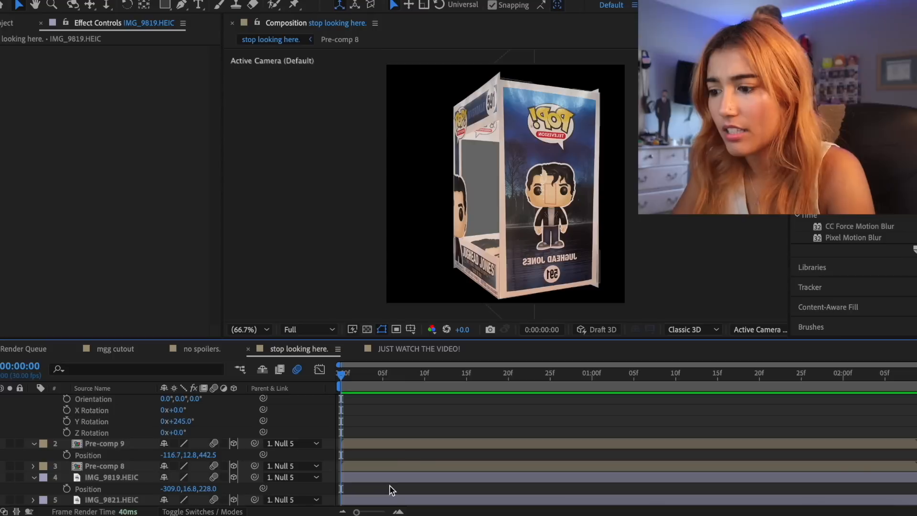
- Adjust the scale of IMG_9819.HEIC and move it to Position -309, 6.8, 212 to meet the neighbouring box panels
left_click(382, 477)
key("s")
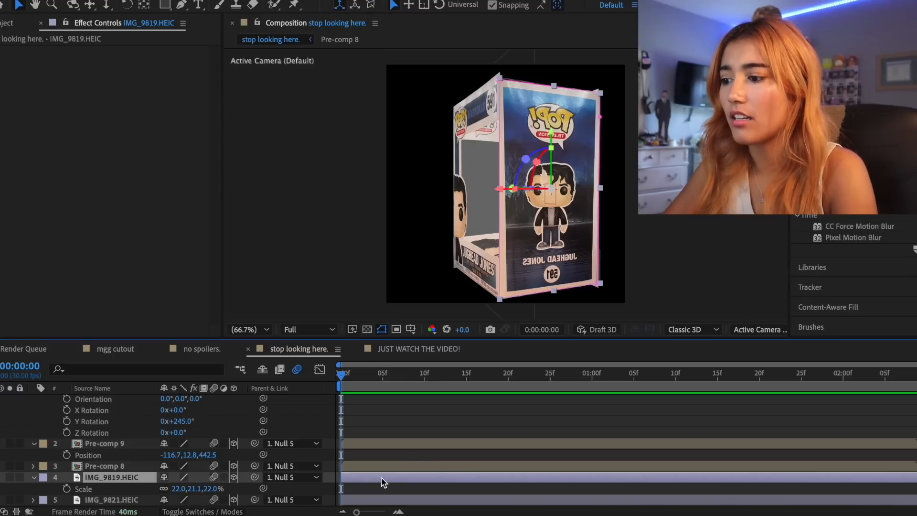
left_click_drag(199, 488, 200, 488)
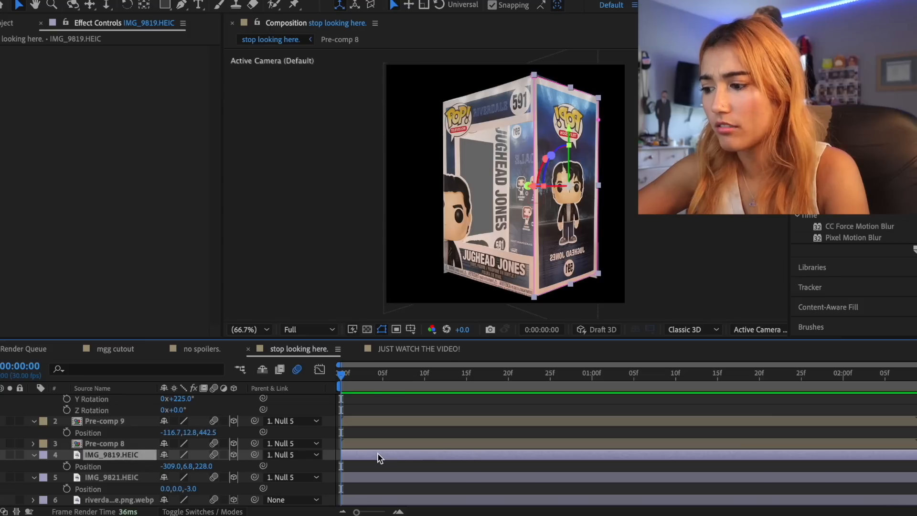
key("r")
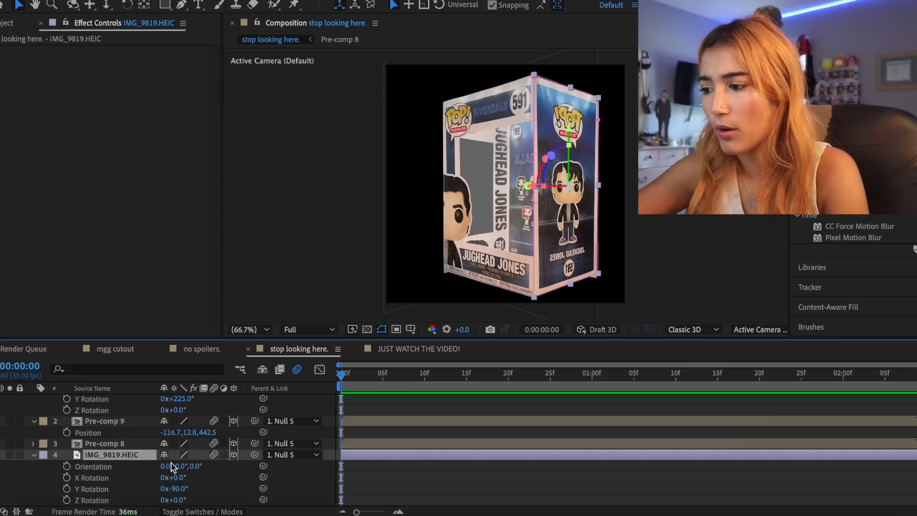
scroll(173, 466, "down", 3)
key("Return")
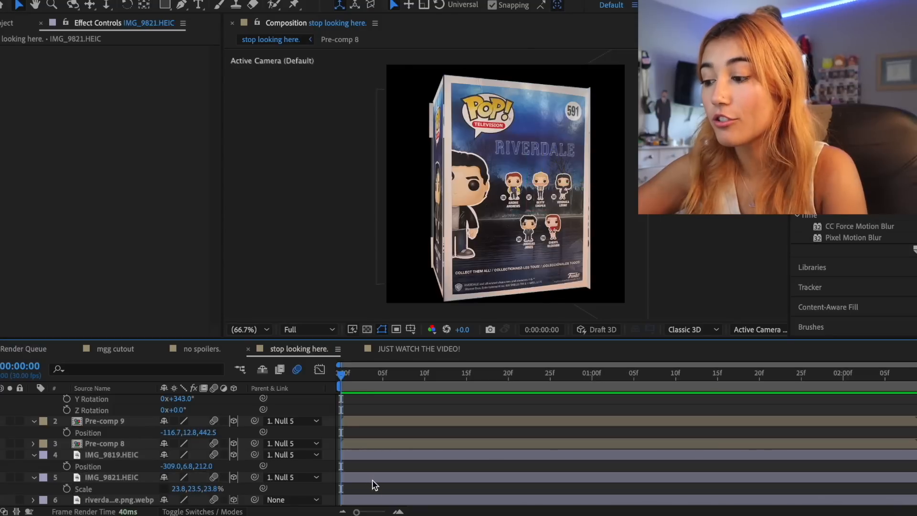
- Rotate Null 5 around Y to bring the box's front into view and collapse the expanded layer properties
left_click(373, 479)
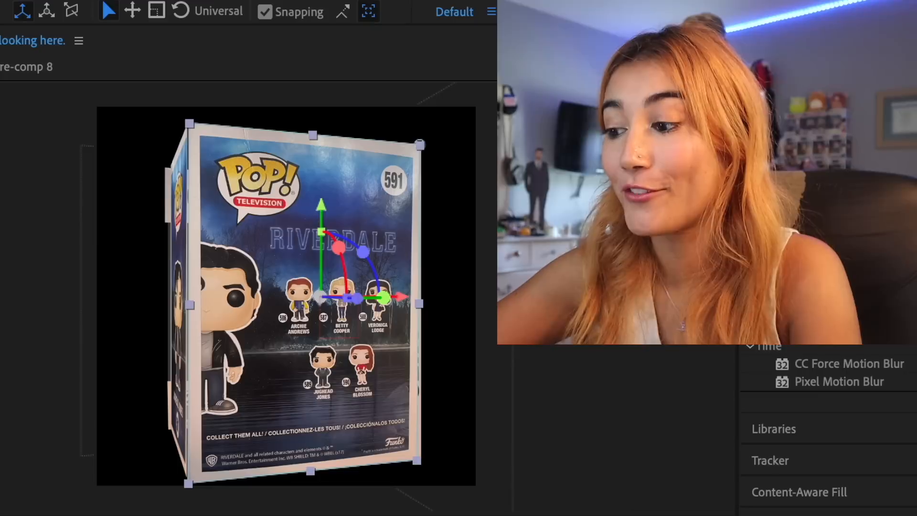
left_click(239, 490)
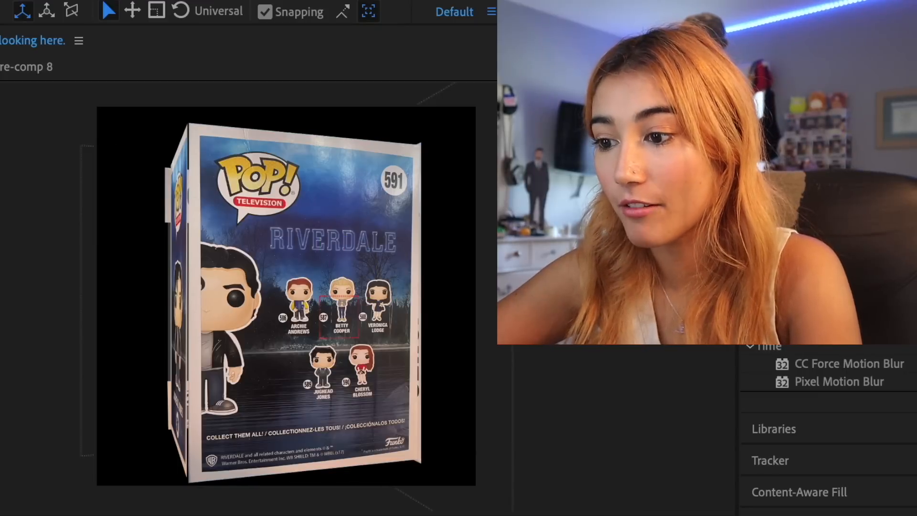
left_click_drag(178, 399, 239, 413)
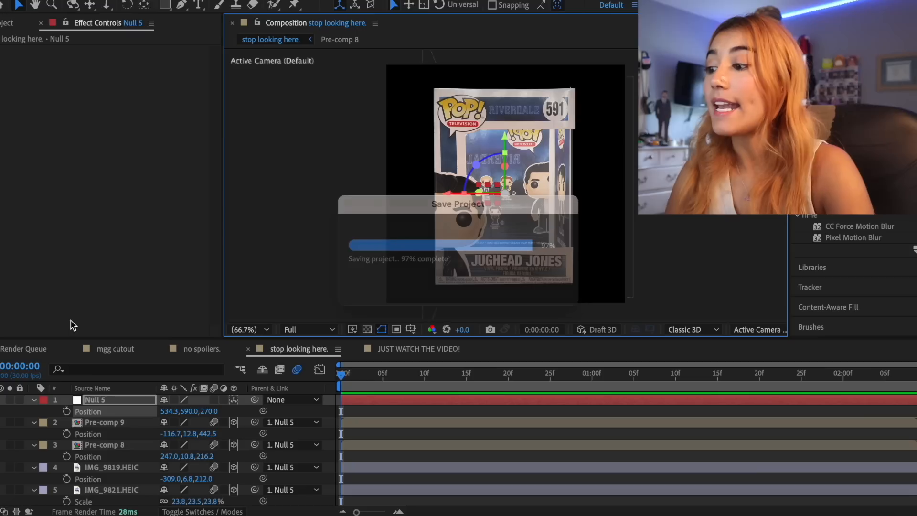
left_click(35, 401)
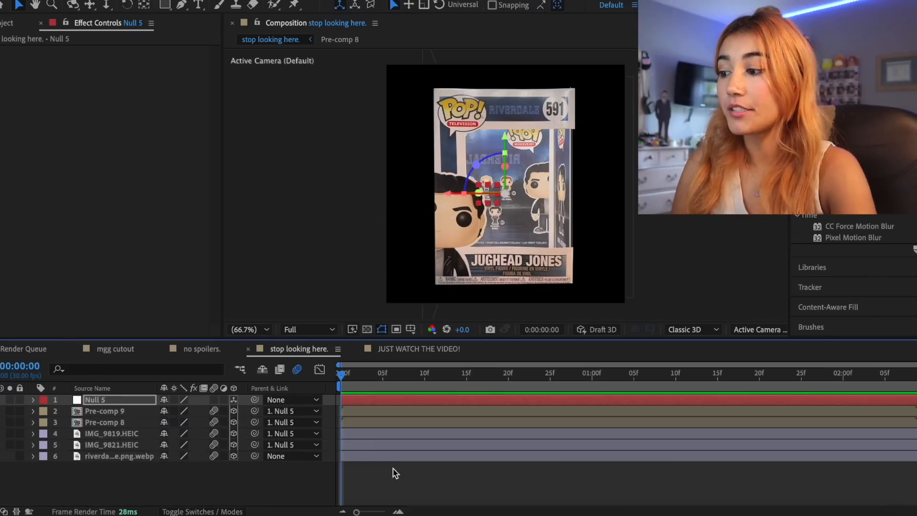
- Duplicate the figure image layer repeatedly, giving each copy a slightly higher Z Position to build up thickness
left_click(396, 457)
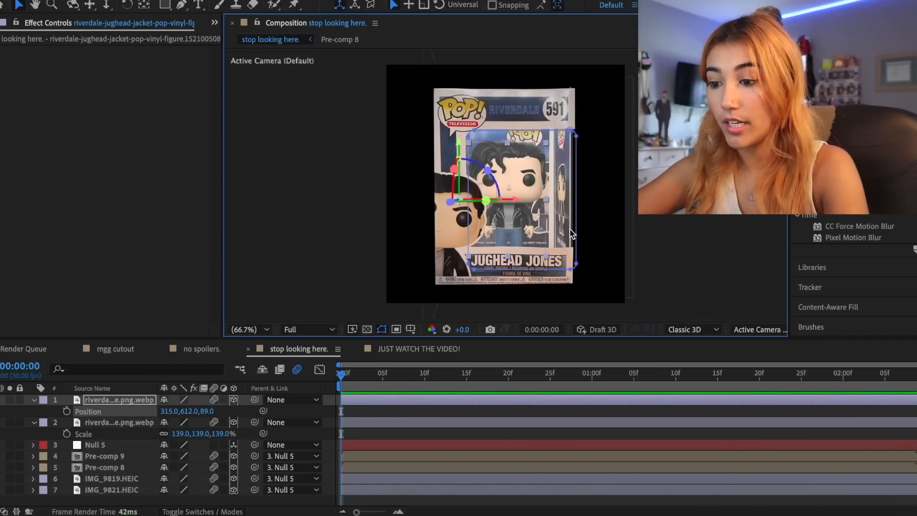
key("ctrl+d")
left_click(209, 411)
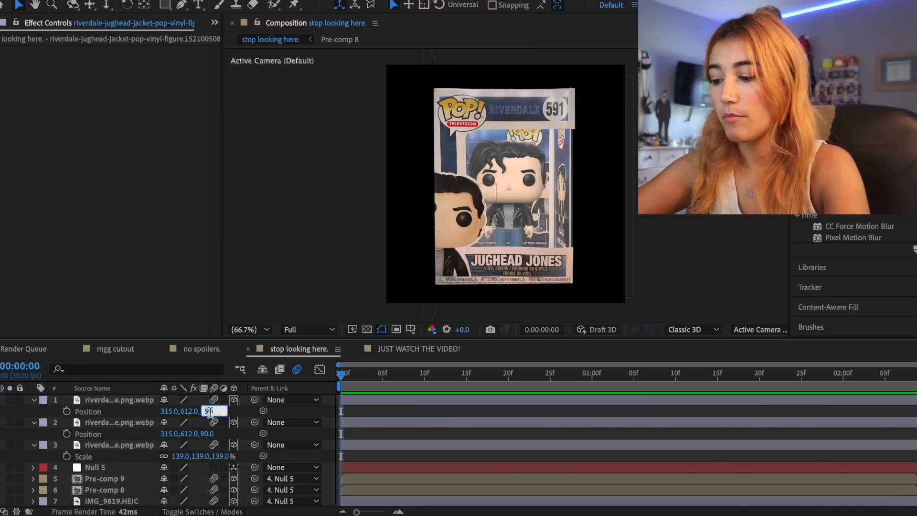
type("95")
key("Return")
key("ctrl+d")
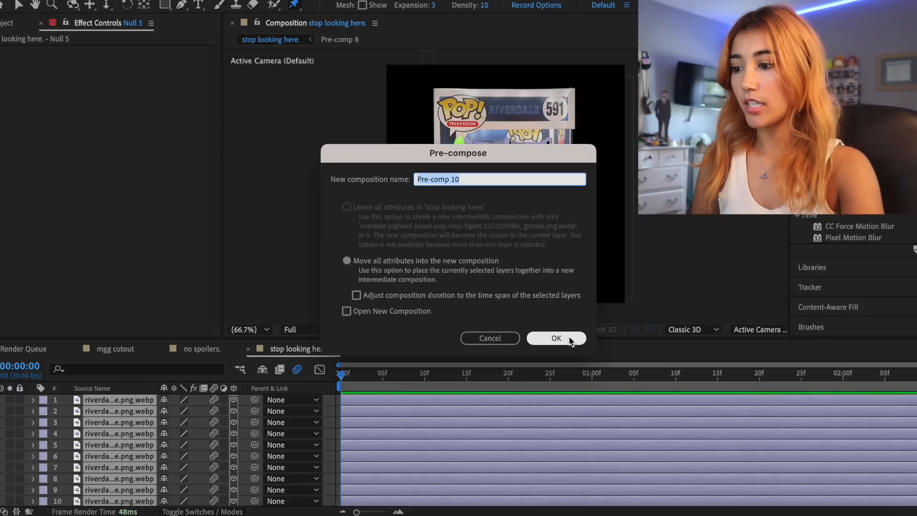
- Pre-compose the stacked figure copies as Pre-comp 10, make it a 3D layer, and parent it to Null 5
left_click(569, 337)
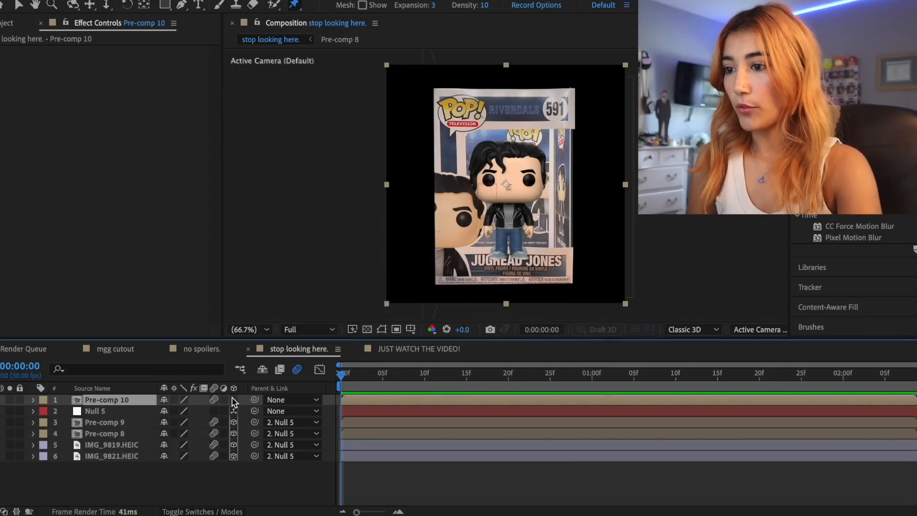
left_click(233, 400)
key("p")
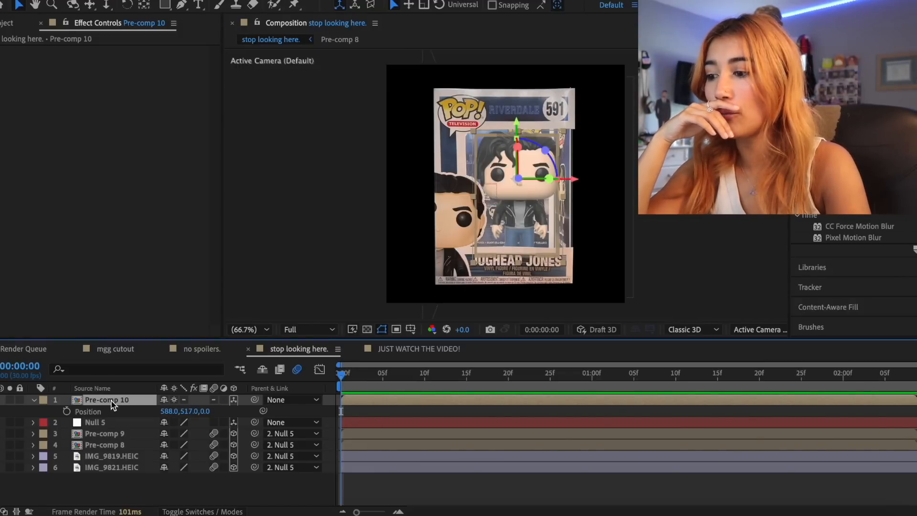
left_click_drag(354, 418, 362, 422)
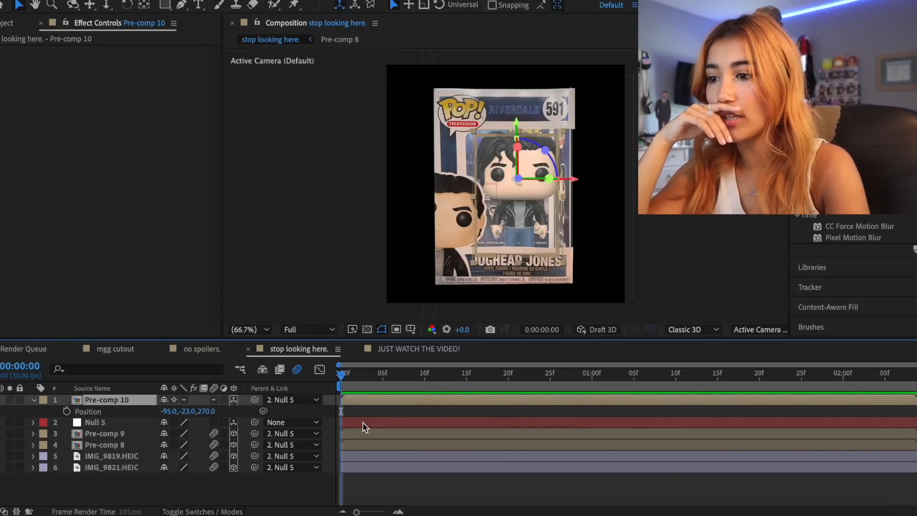
- Keyframe Null 5's Position so the box starts high at Z 1898 and lands at 534.3, 590, 270, and scrub through the move
left_click(362, 422)
key("p")
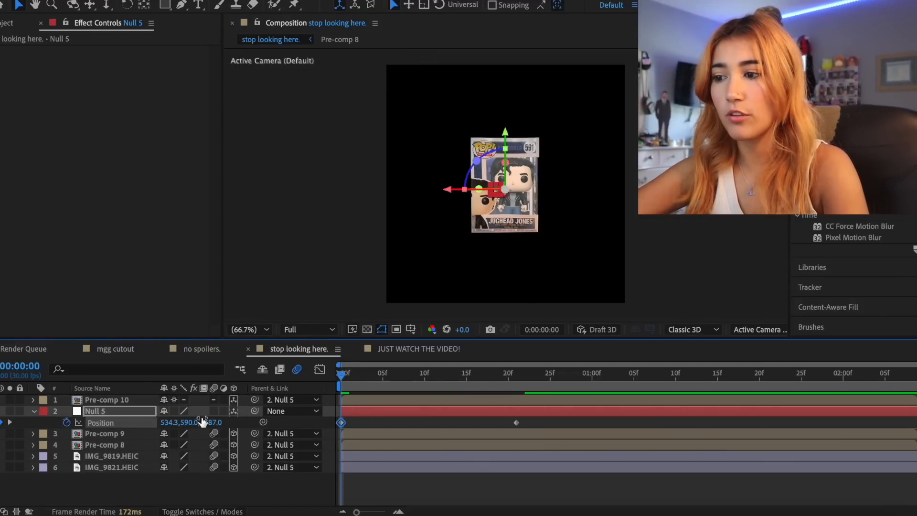
left_click_drag(342, 422, 345, 421)
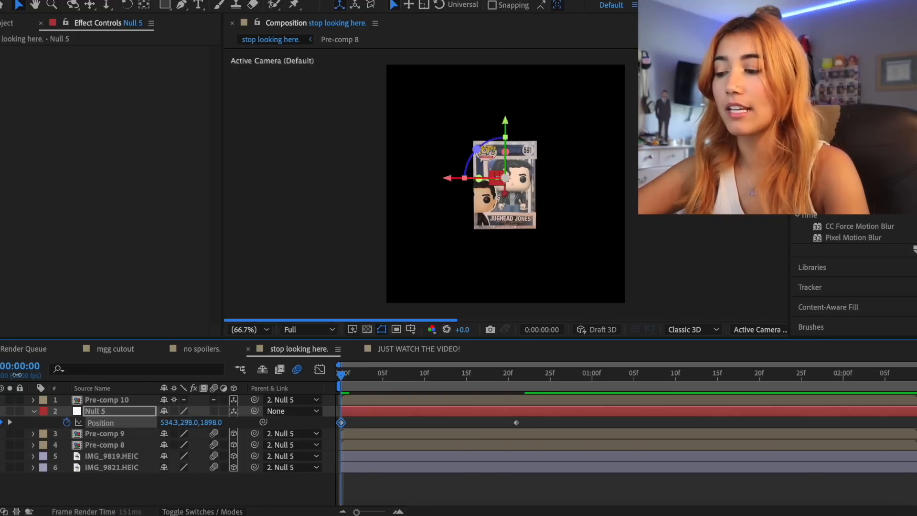
left_click_drag(16, 375, 0, 375)
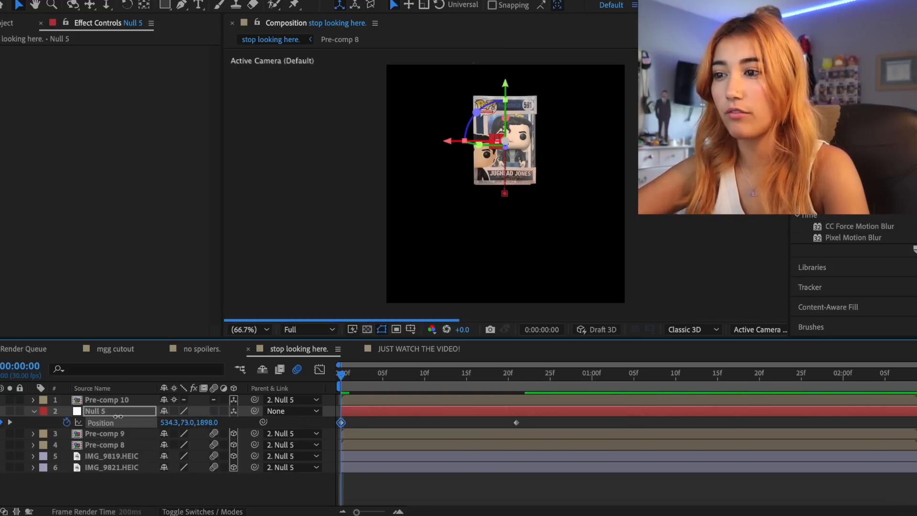
left_click_drag(118, 416, 13, 416)
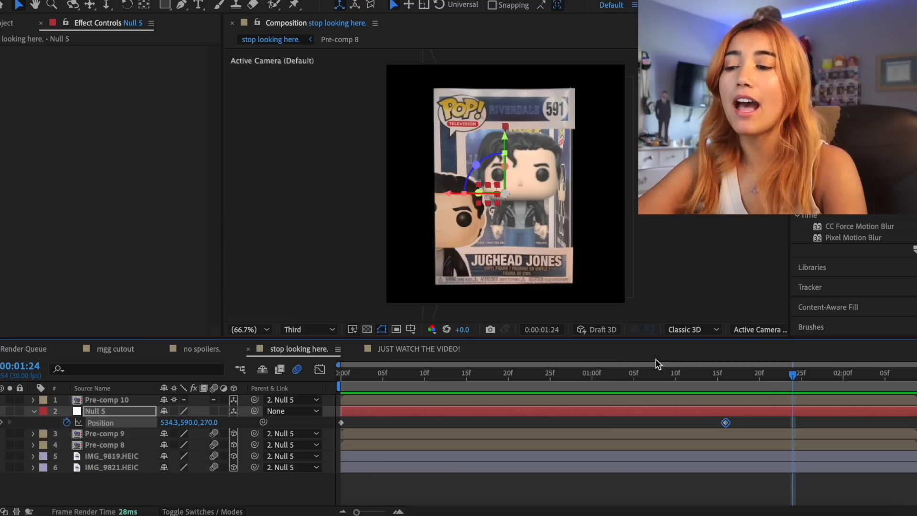
left_click(607, 374)
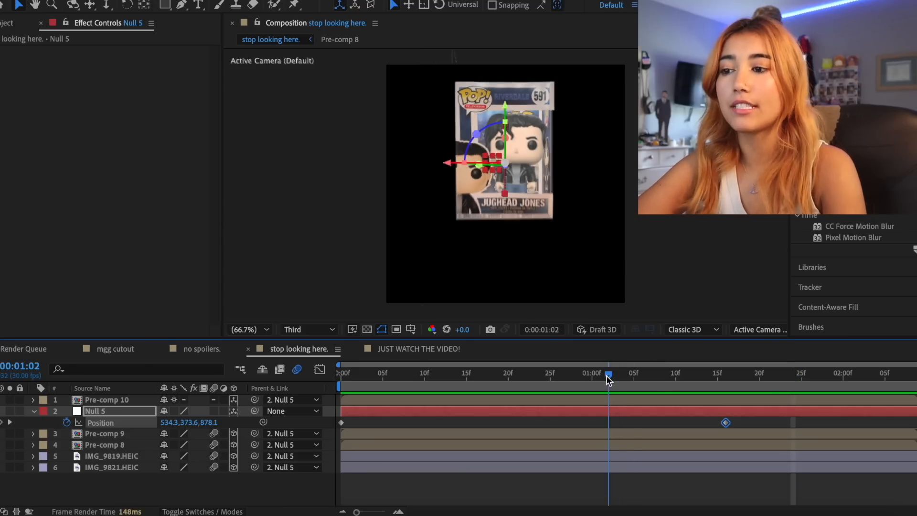
left_click_drag(608, 376, 744, 381)
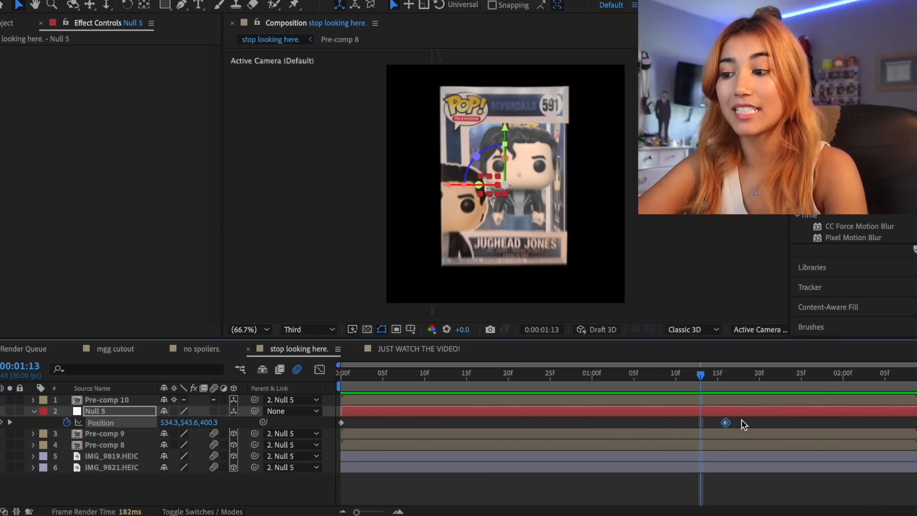
- Create a second null, Null 6, parent the four box panels to it, and parent Null 6 to Null 5
right_click(193, 433)
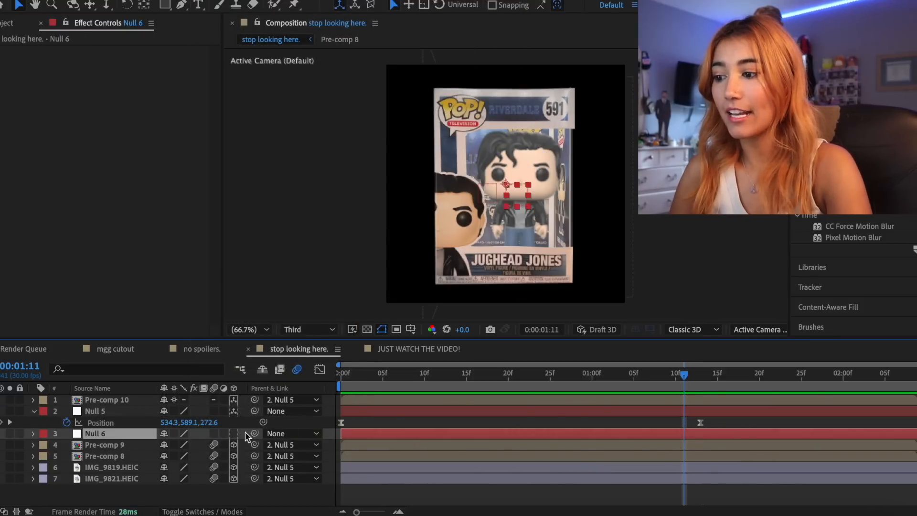
left_click_drag(333, 450, 365, 481)
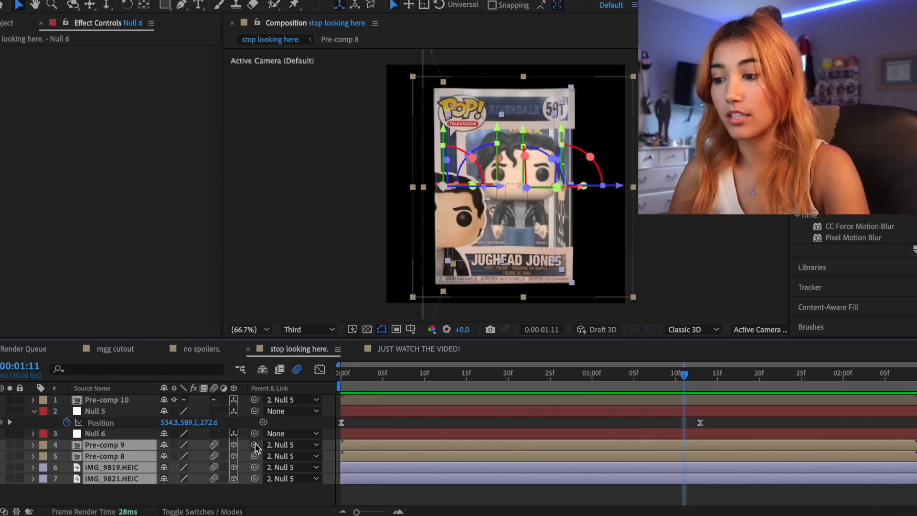
left_click_drag(667, 436, 538, 412)
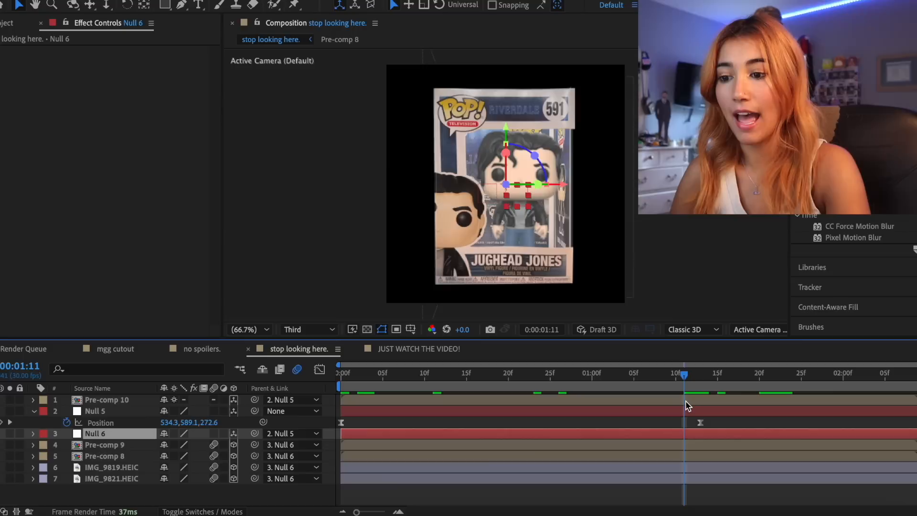
- Keyframe Null 6's Position from 1:09 so the box panels drop down to Y 1029.9, and preview the animation
key("p")
left_click_drag(684, 377, 667, 377)
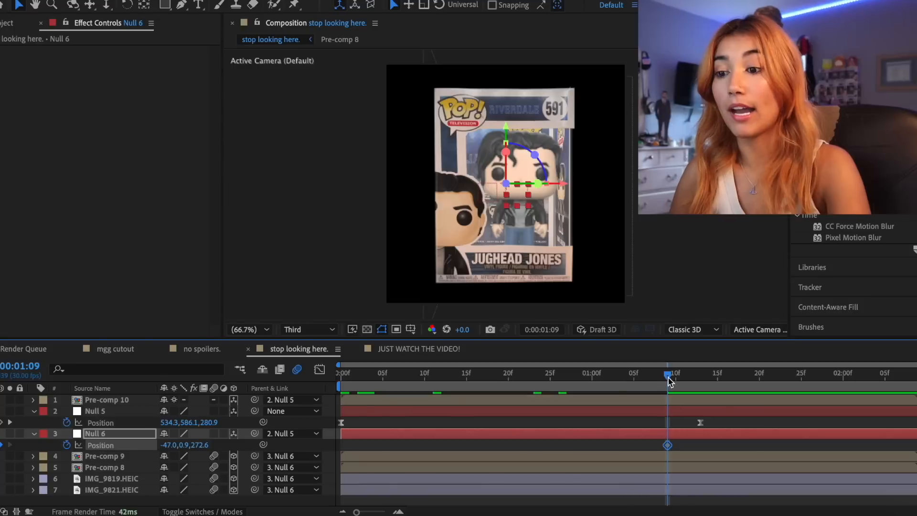
left_click_drag(667, 375, 878, 379)
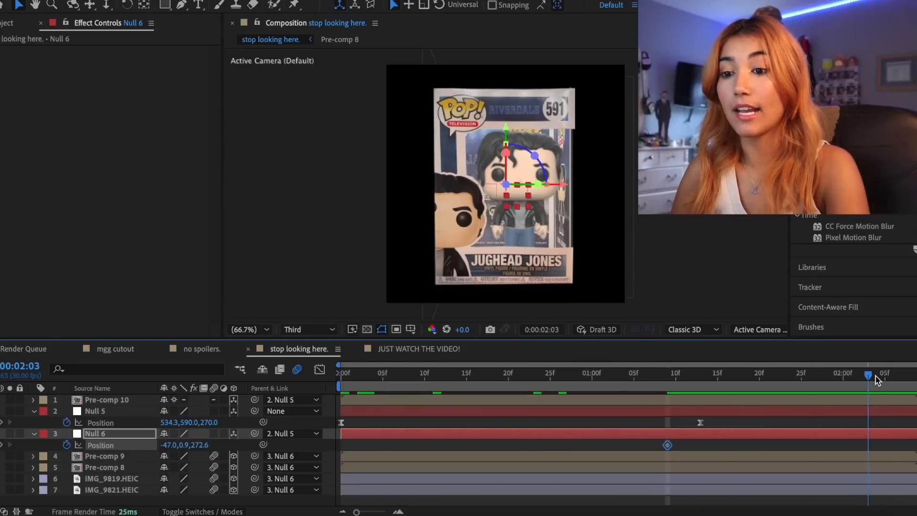
key("space")
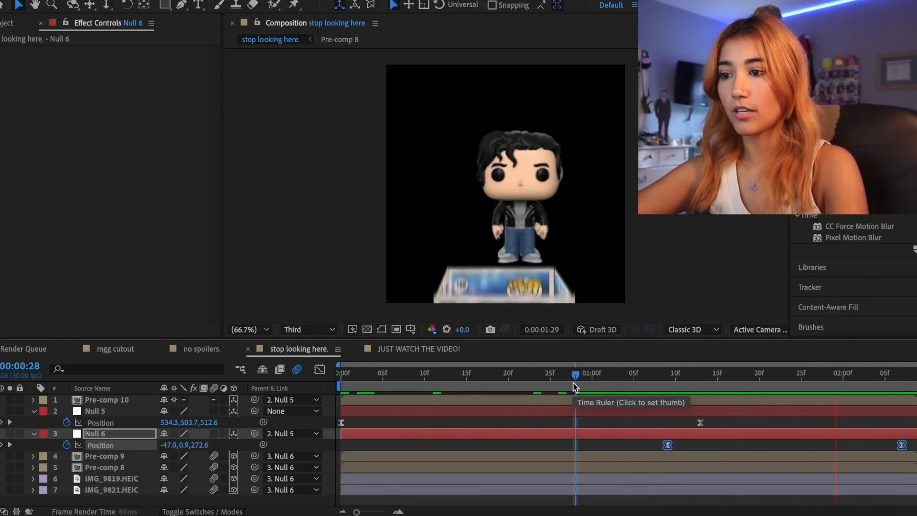
key("space")
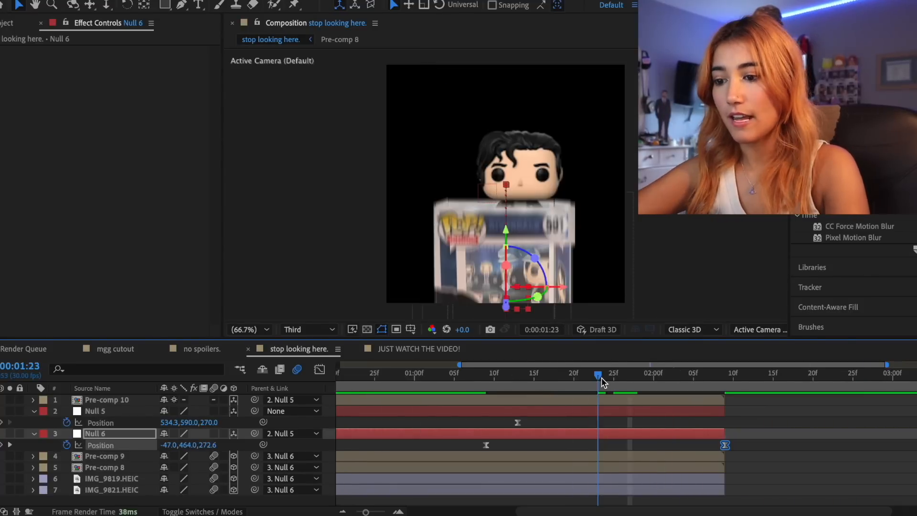
- Steepen the speed curve between Null 6's Position keyframes by lengthening the ease of both in the graph editor
left_click_drag(601, 377, 607, 379)
left_click(320, 369)
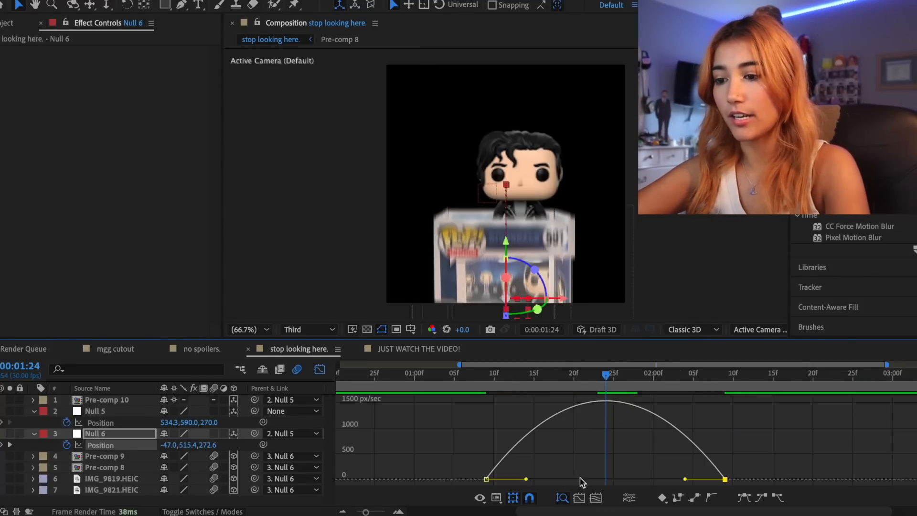
left_click_drag(526, 479, 549, 479)
left_click_drag(685, 479, 659, 483)
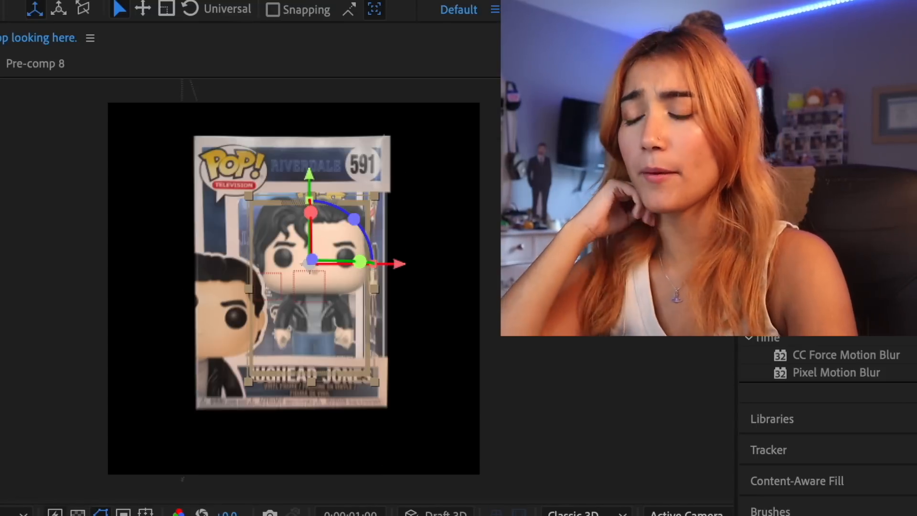
- Keyframe Pre-comp 10 from 1:00 to 2:06, raising the figure to Y Position -357 and turning it with Y Rotation
key("p")
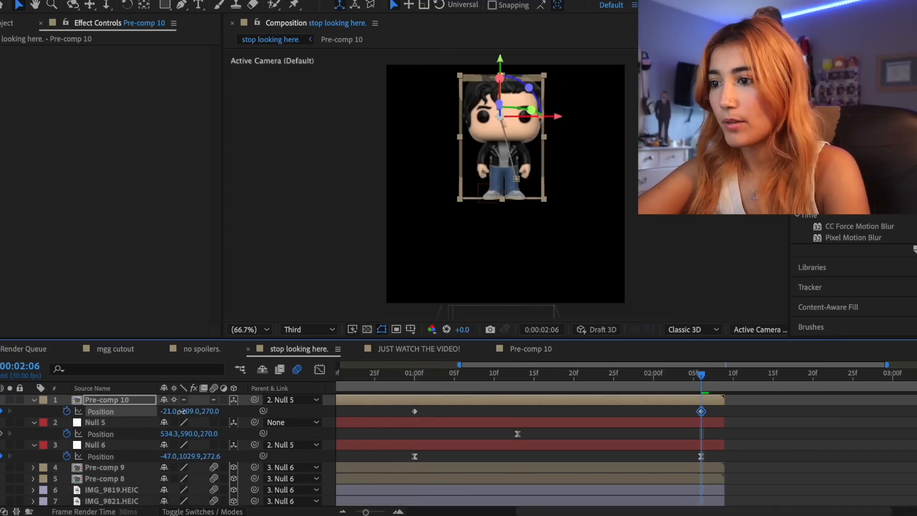
mouse_move(185, 411)
left_mouse_down()
mouse_move(140, 410)
mouse_move(172, 409)
left_mouse_up()
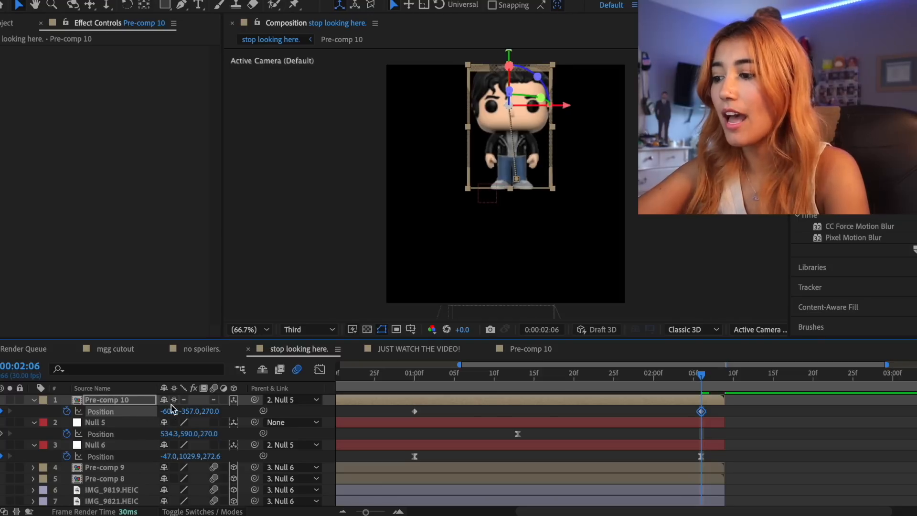
left_click(418, 386)
key("r")
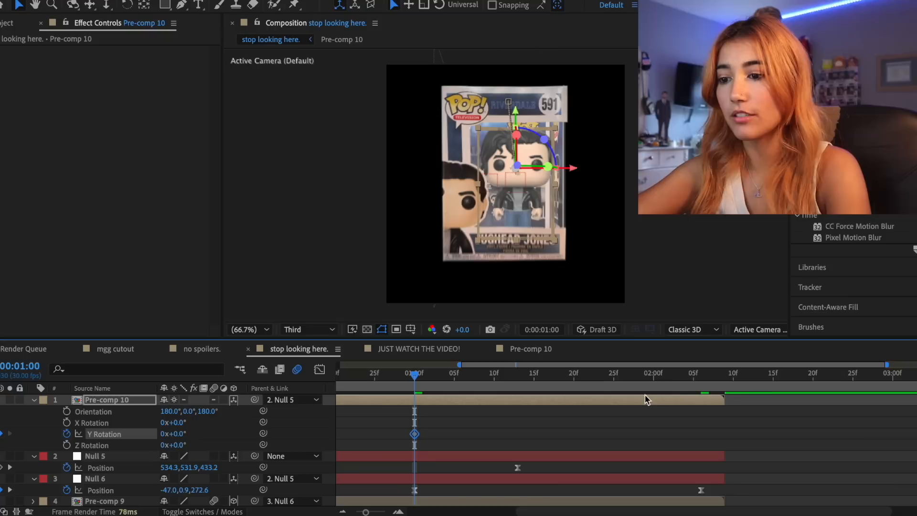
key("u")
left_click(702, 382)
left_click_drag(180, 422, 244, 422)
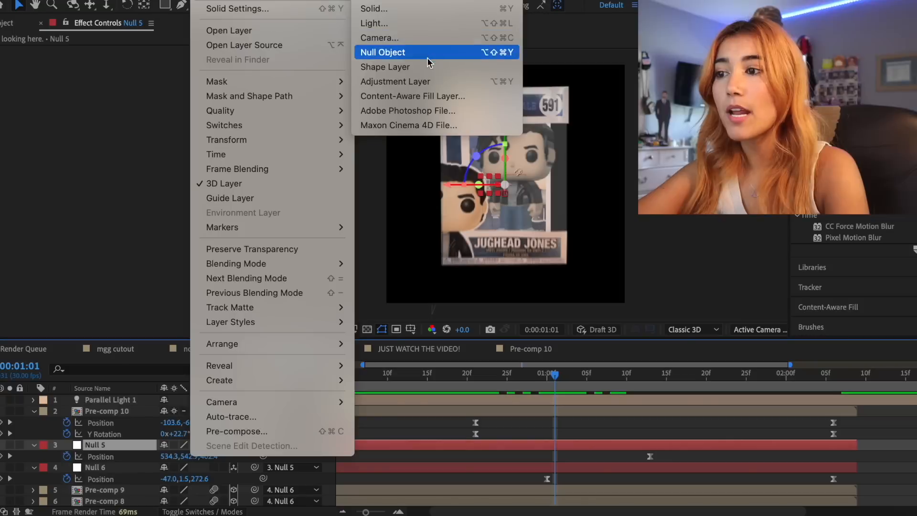
- Create Null 7, parent Null 5 to it, and keyframe its Position from 0:29 to 2:07 to reframe the whole object
left_click(420, 56)
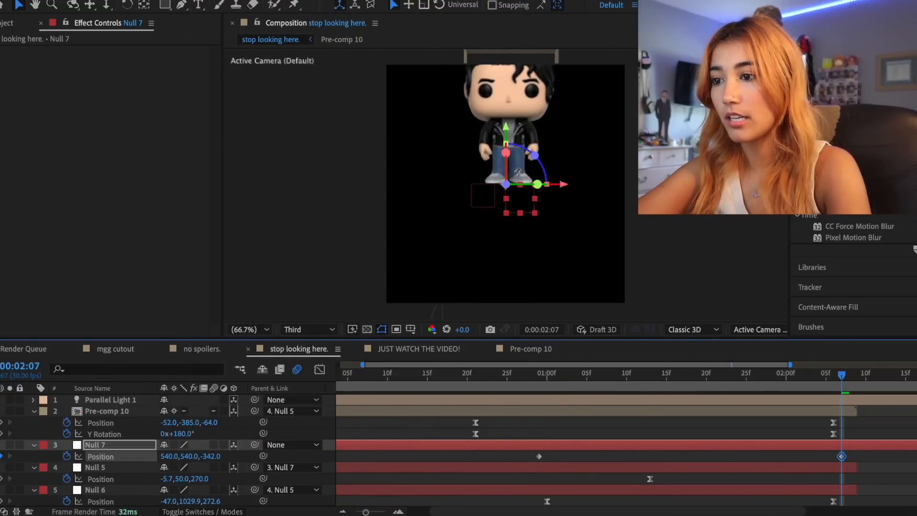
left_click_drag(310, 463, 370, 475)
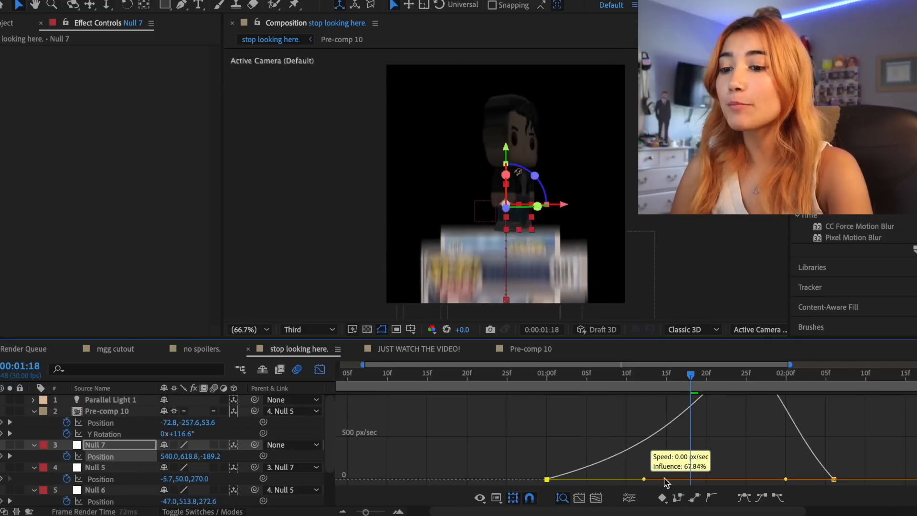
- Shape Null 7's Position speed curve with about 68% influence on both keyframes, and shift the first keyframe a few frames earlier
left_click_drag(664, 477, 643, 478)
left_click_drag(794, 479, 739, 480)
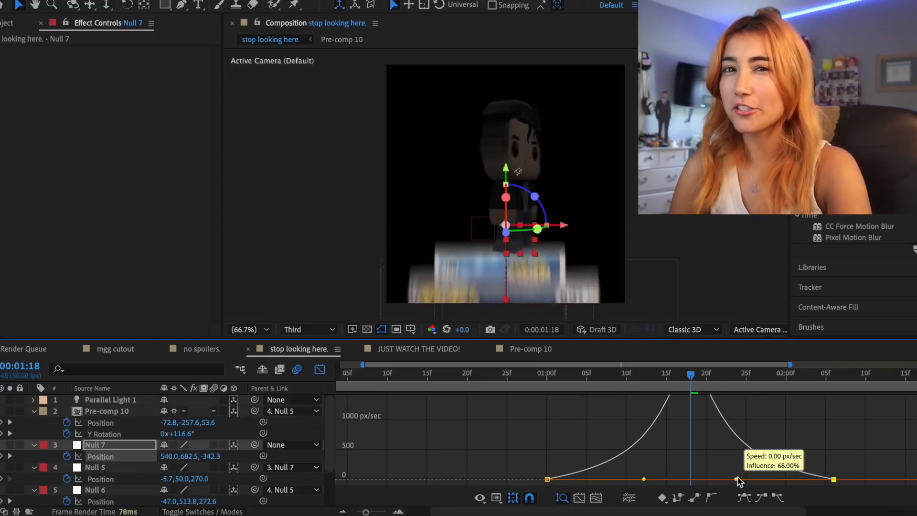
left_click_drag(643, 483, 644, 482)
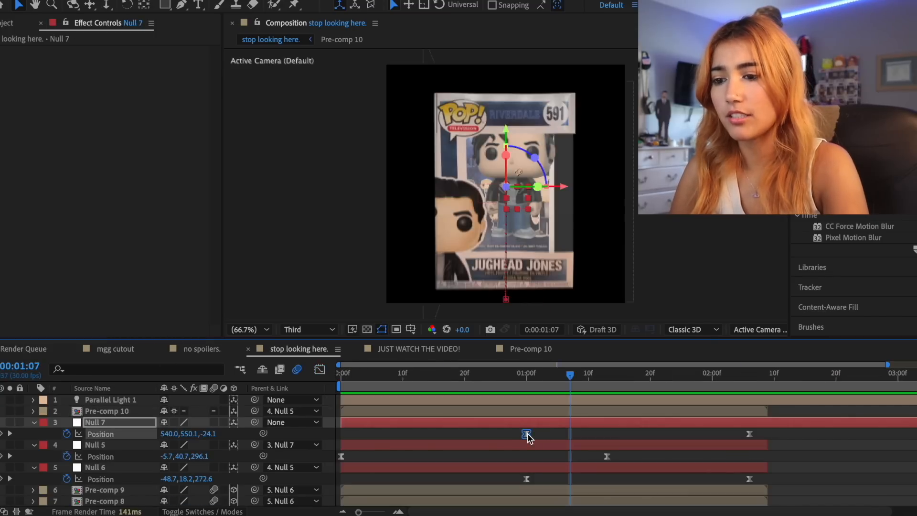
left_click_drag(527, 434, 508, 433)
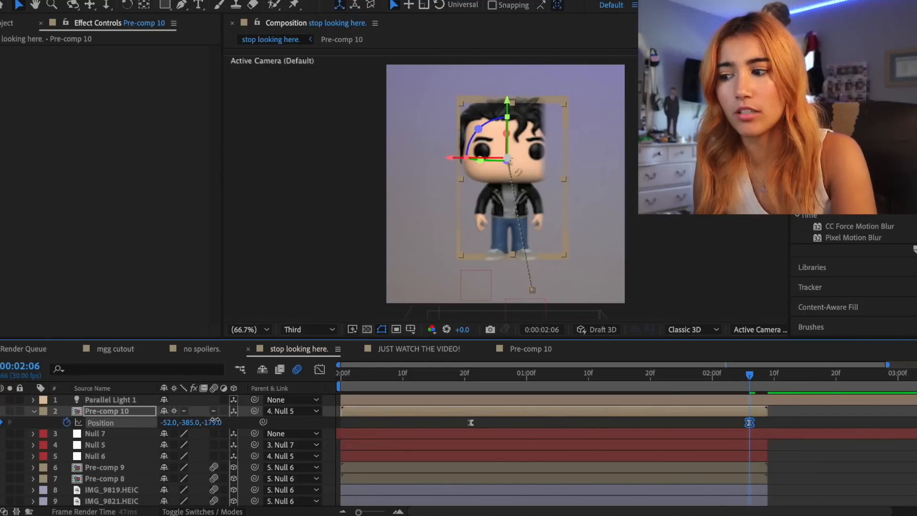
- Adjust the Z Position of Pre-comp 10's keyframe at 2:06 so the figure appears larger, and scrub through the reveal
left_click_drag(215, 420, 235, 425)
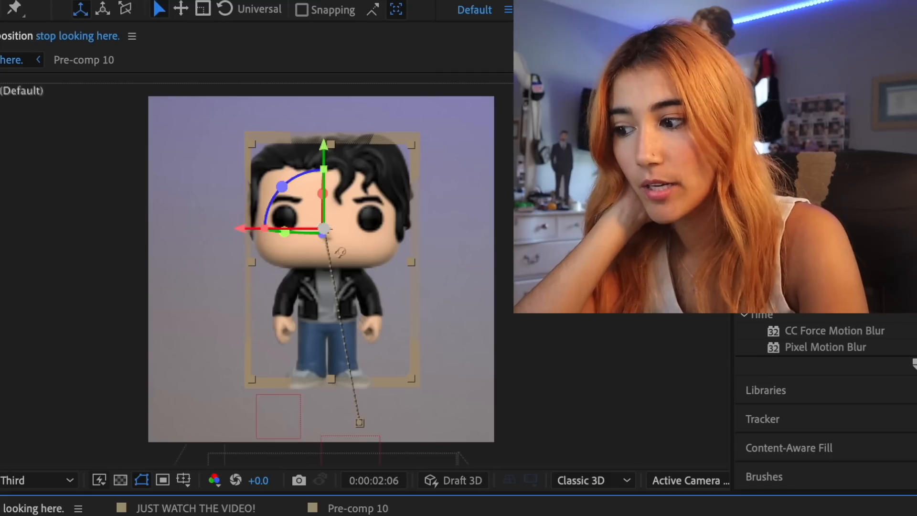
left_click(545, 375)
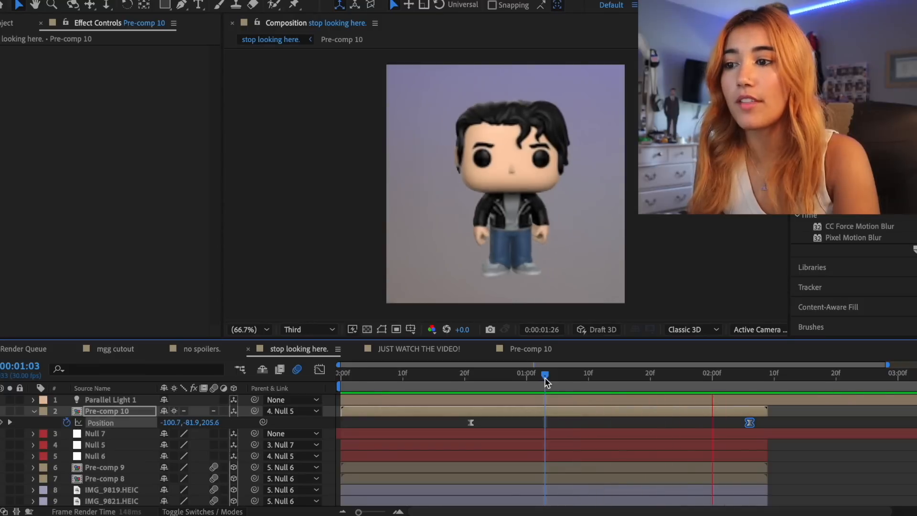
left_click_drag(545, 382, 638, 392)
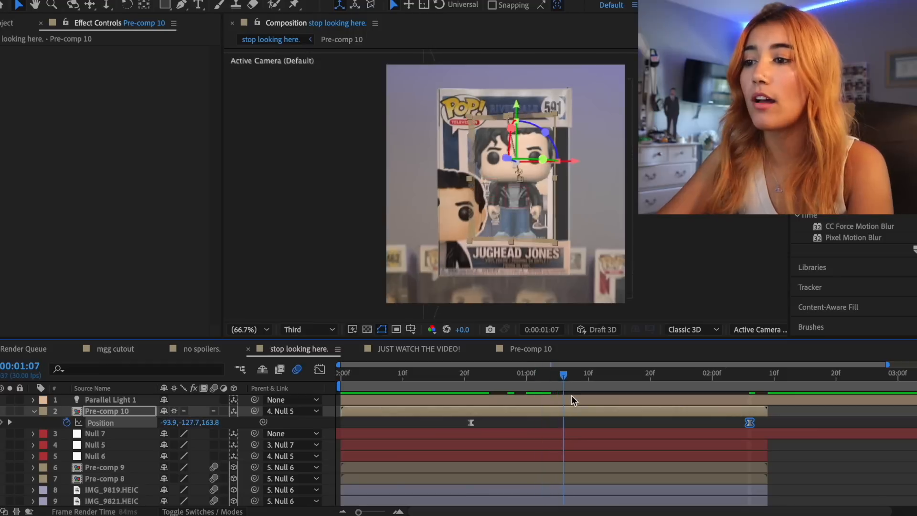
- Keyframe Pre-comp 10's X Rotation to 11° at 2:08, apply Easy Ease to both X Rotation keyframes, and preview the tilt
key("r")
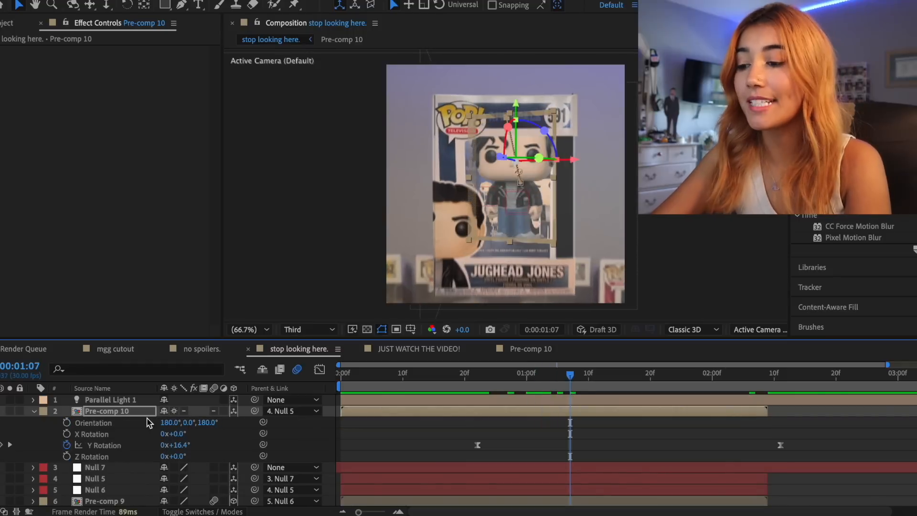
left_click_drag(578, 380, 772, 385)
left_click_drag(481, 415, 776, 429)
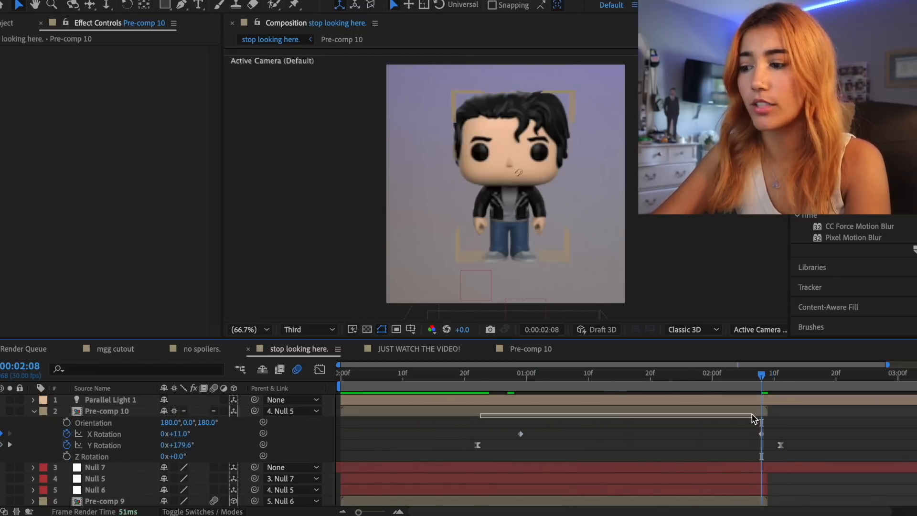
right_click(761, 434)
mouse_move(771, 509)
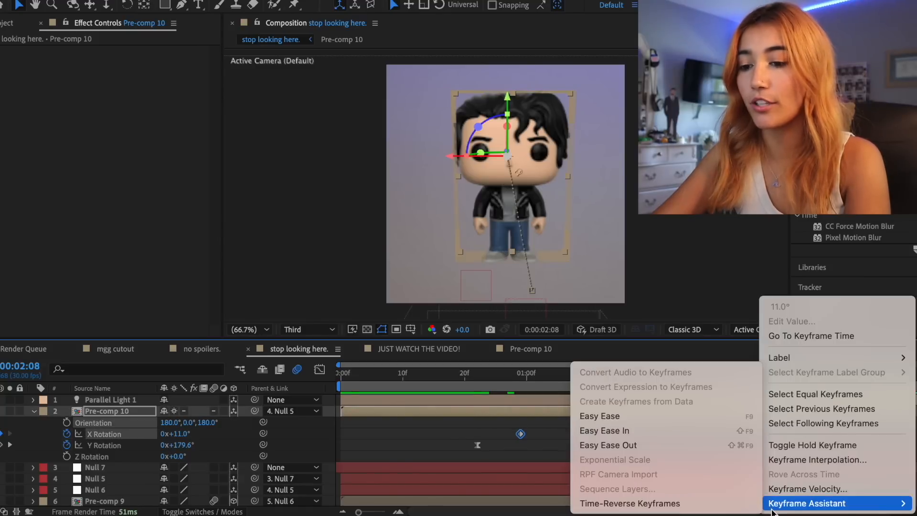
left_click(640, 417)
left_click(442, 380)
key("space")
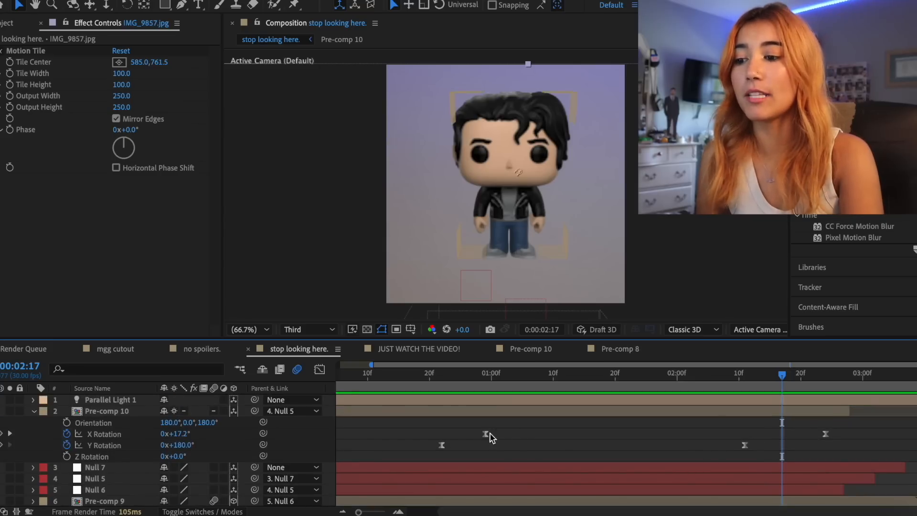
- Move Pre-comp 10's first X Rotation keyframe earlier to about 0:24 and play the animation back
left_click_drag(486, 434, 455, 435)
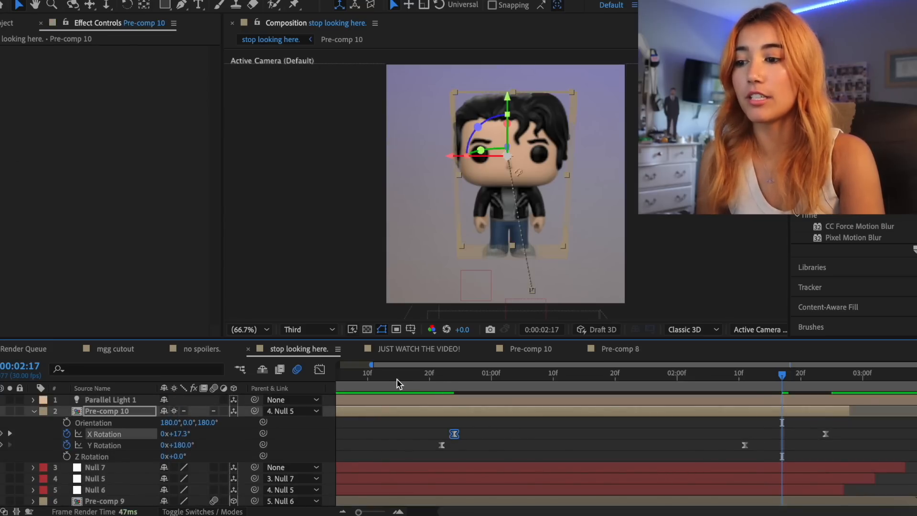
left_click(398, 380)
key("space")
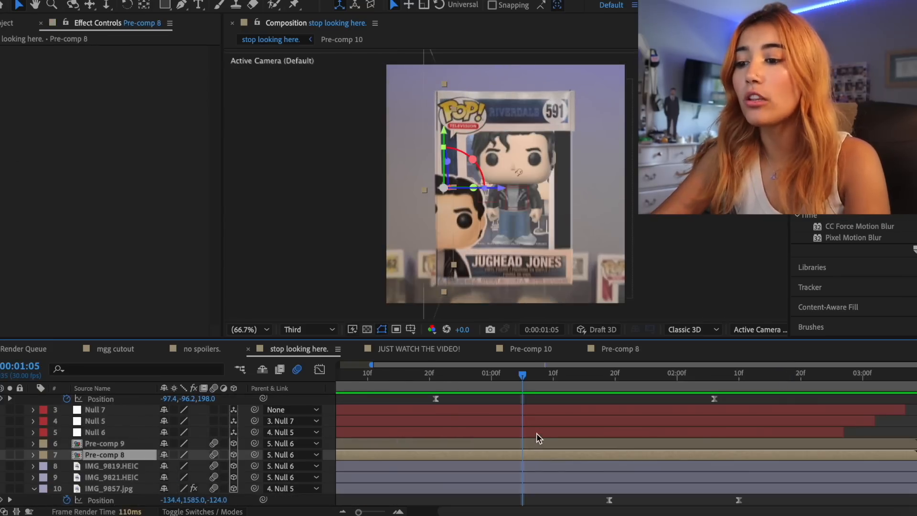
- Keyframe Null 6's Y Rotation up to 113° at 2:07 with eased keyframes so the box spins as it drops
left_click(537, 433)
key("r")
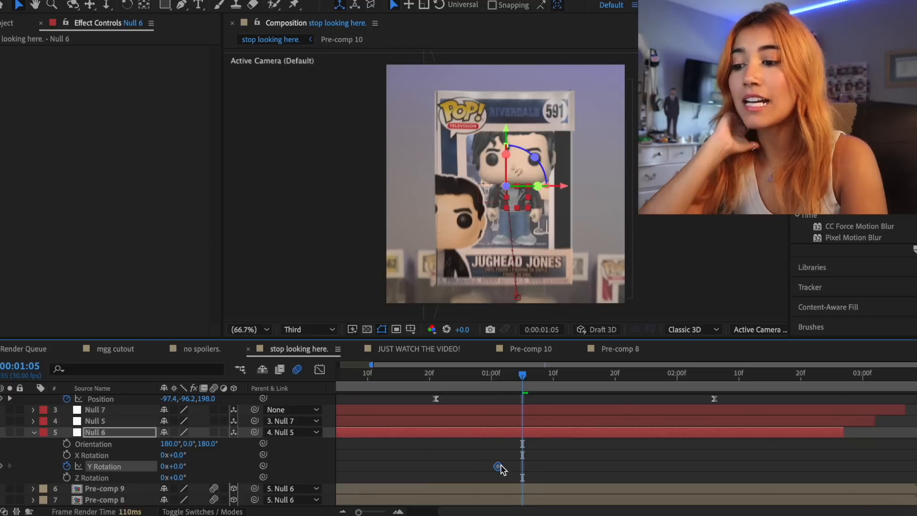
left_click_drag(525, 386, 609, 377)
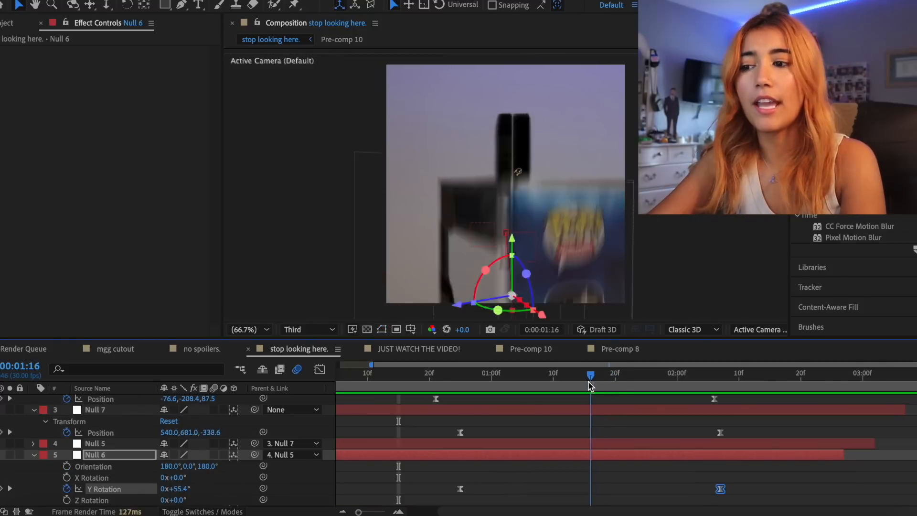
left_click_drag(588, 381, 682, 392)
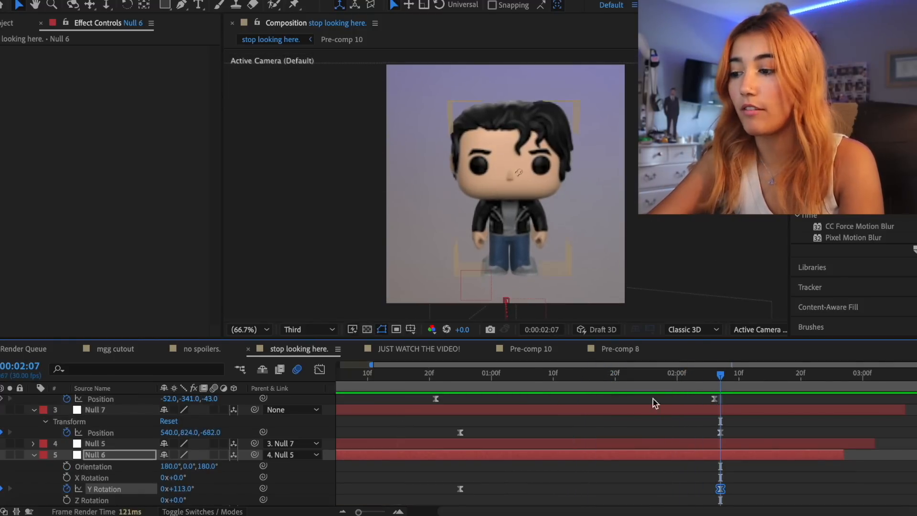
- Scrub and play back the finished reveal to examine how the box drop, spin and figure turn work together
left_click(410, 375)
left_click_drag(409, 377, 720, 384)
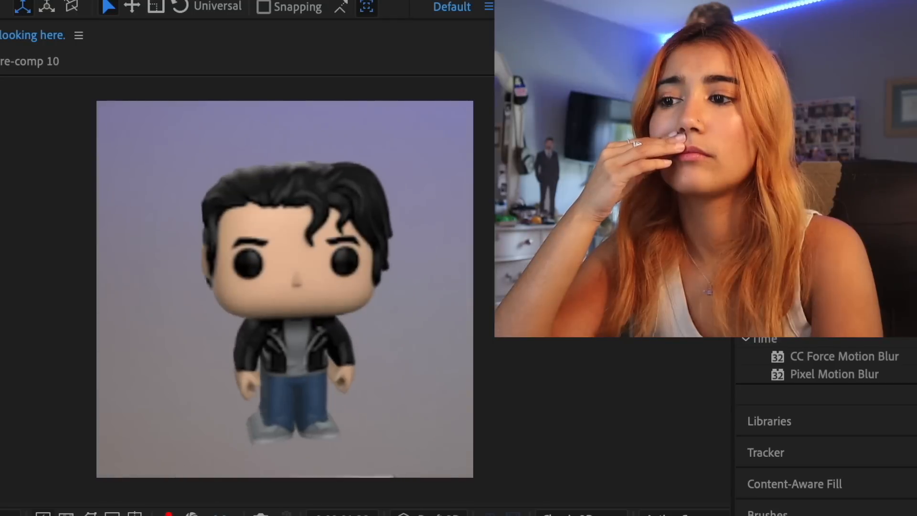
key("space")
key("space")
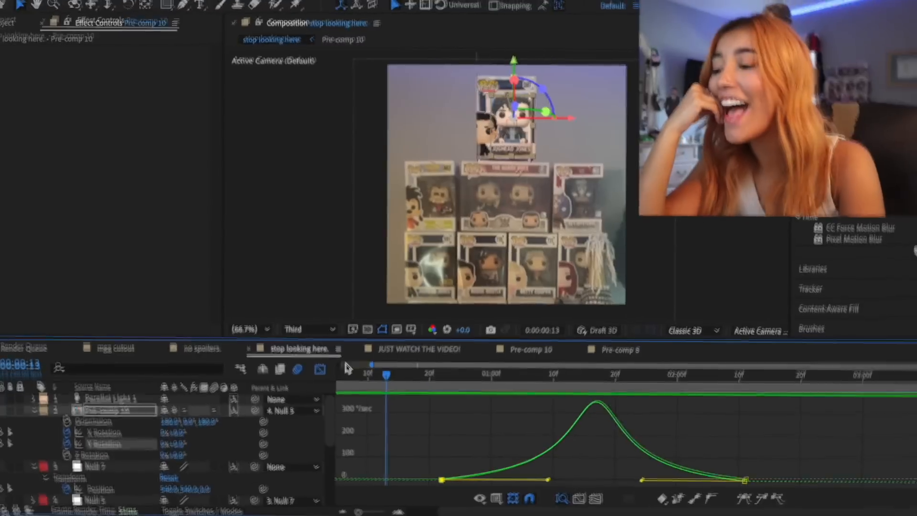
key("shift+F3")
left_click(449, 377)
key("space")
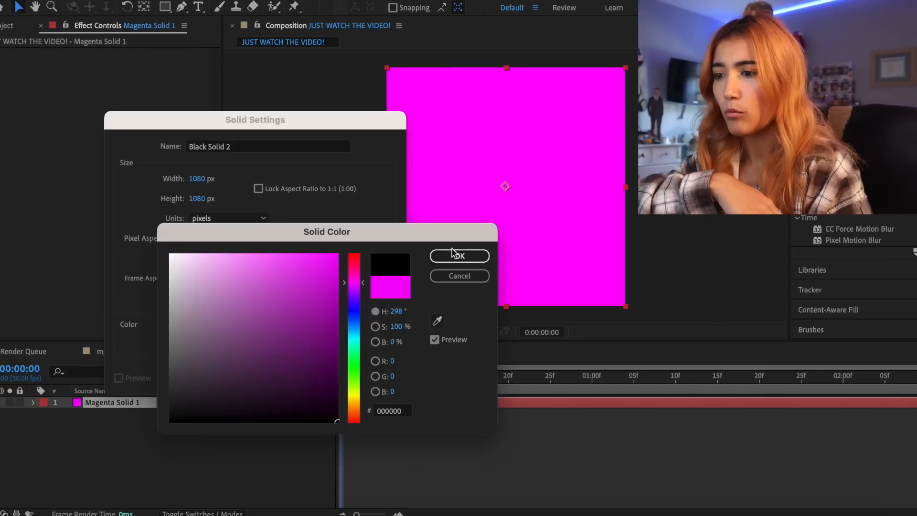
- Add a black 1080 × 1080 px solid above the magenta one and mask it to a wide rounded rectangle
left_click(435, 276)
left_click(366, 378)
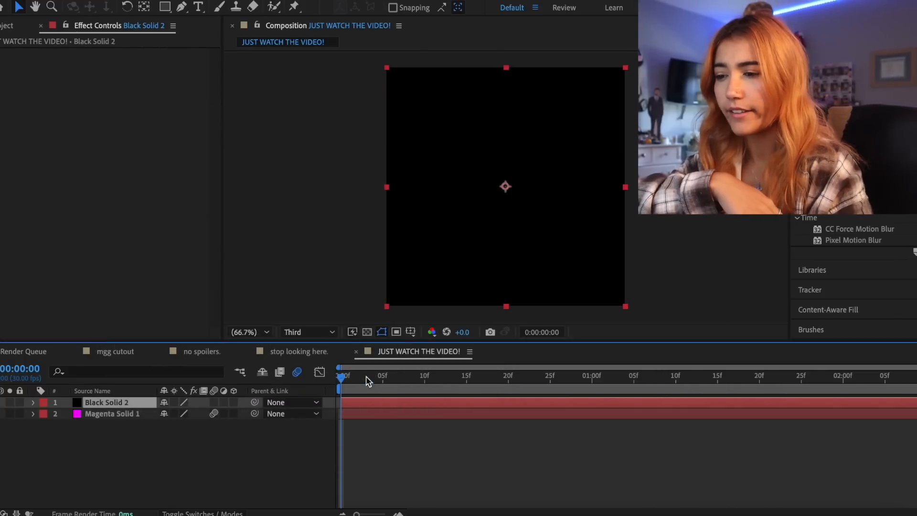
key("q")
left_click_drag(408, 123, 587, 262)
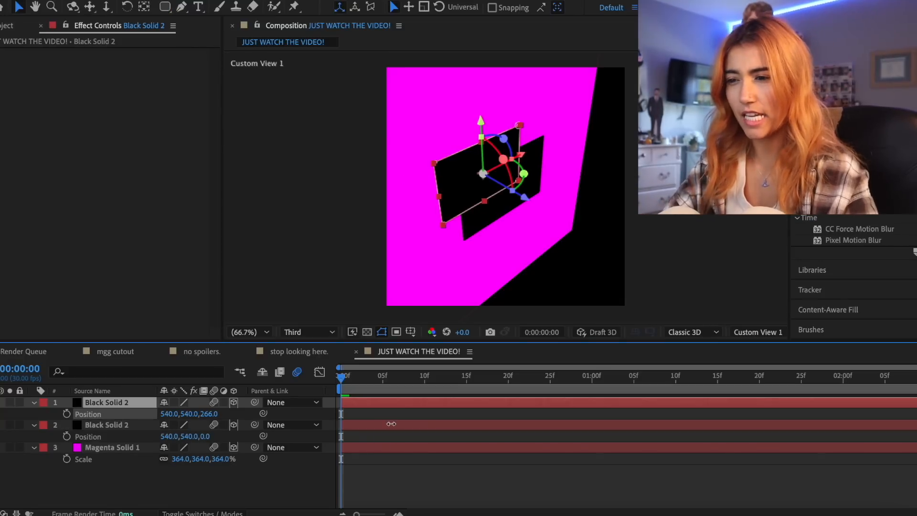
- Offset the duplicated black panel to Z Position 250, and tint the front panel white by mapping black to FFFFFF
left_click_drag(392, 423, 378, 421)
left_click(377, 420)
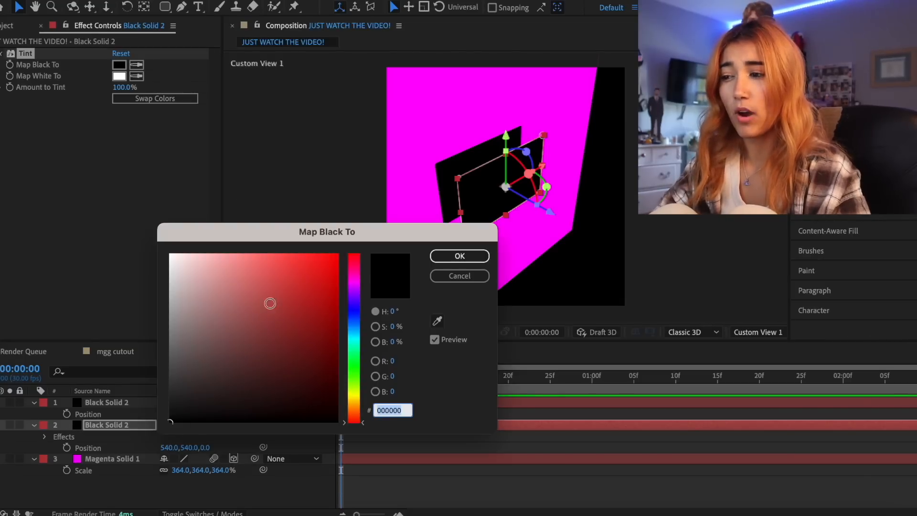
type("ffffff")
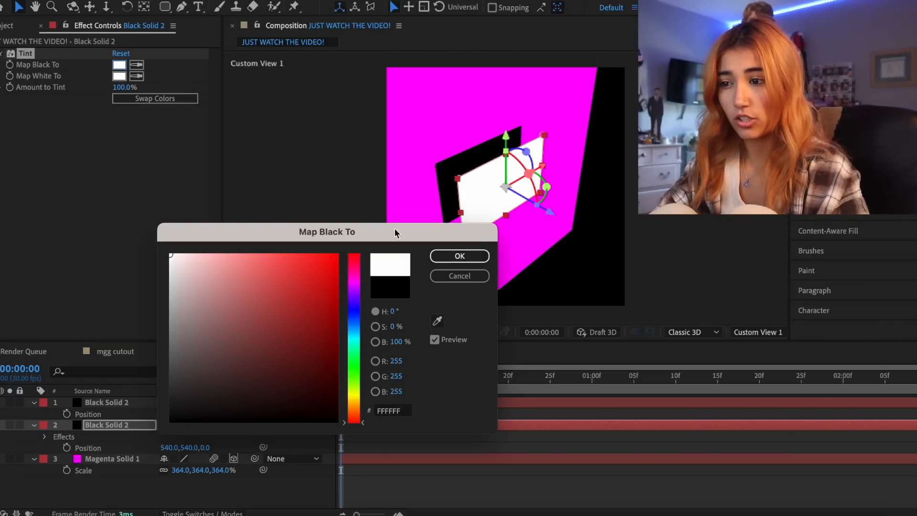
left_click(474, 255)
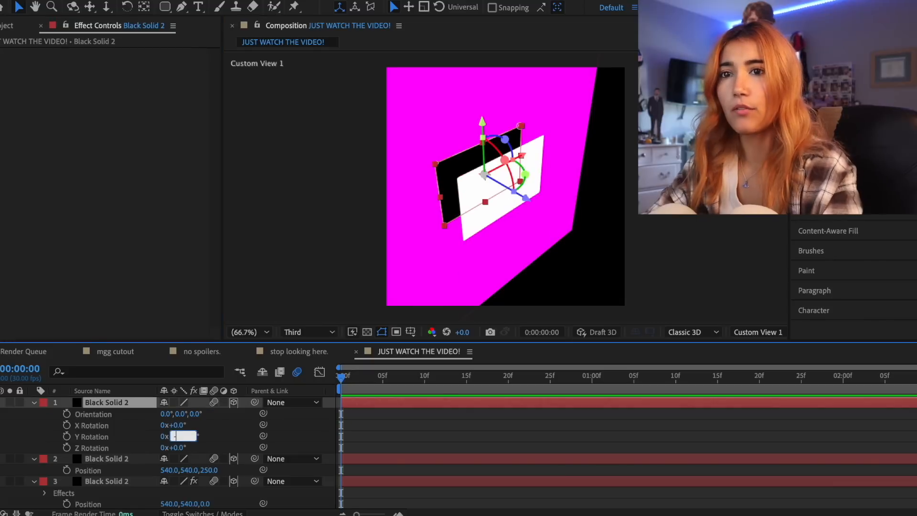
- Turn another copy of the black panel into a side wall at Position 182, 668.7, 276.3, and set the back panel's Z Position to 235
left_click_drag(519, 182, 475, 206)
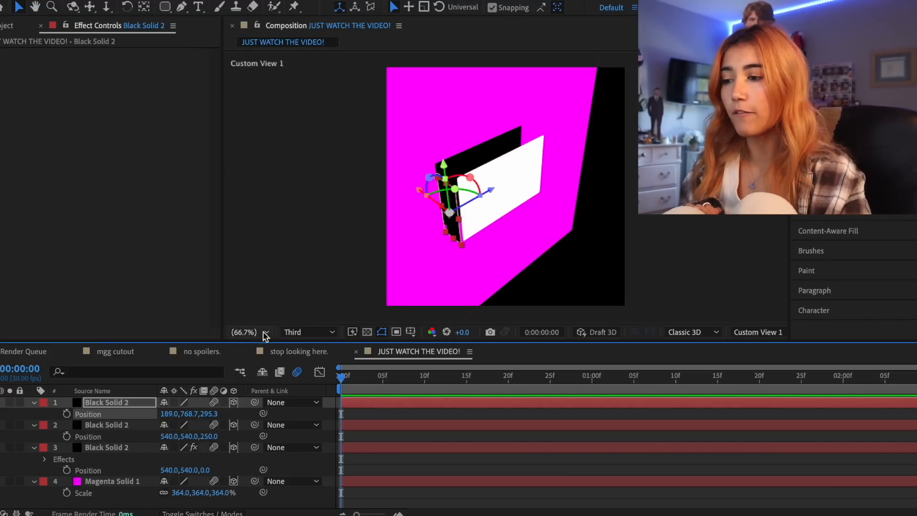
left_click(252, 245)
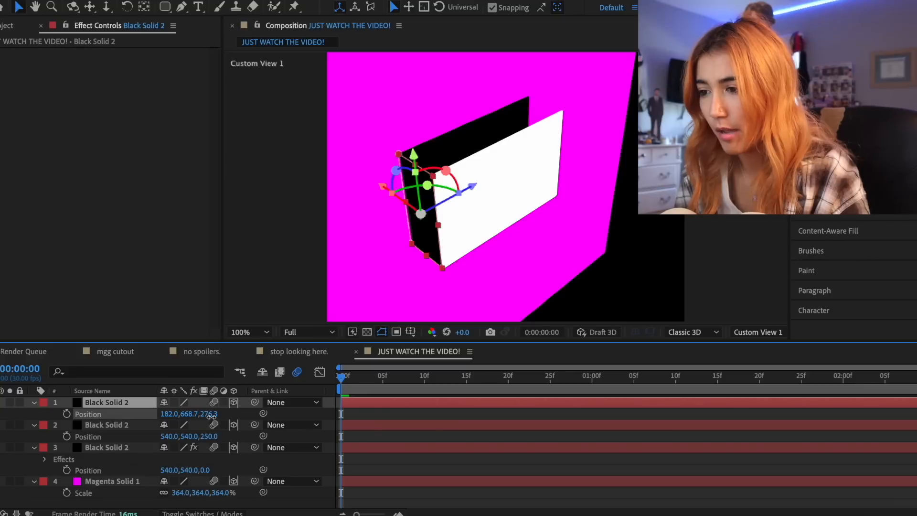
left_click(402, 414)
left_click(406, 404)
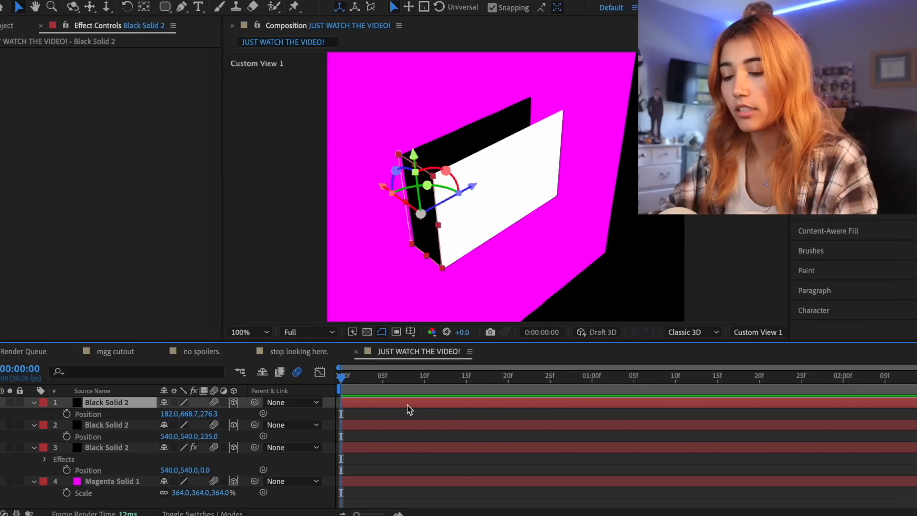
- Duplicate the side wall and shift the copy along X to close the opposite end of the box
key("super+d")
key("super+p")
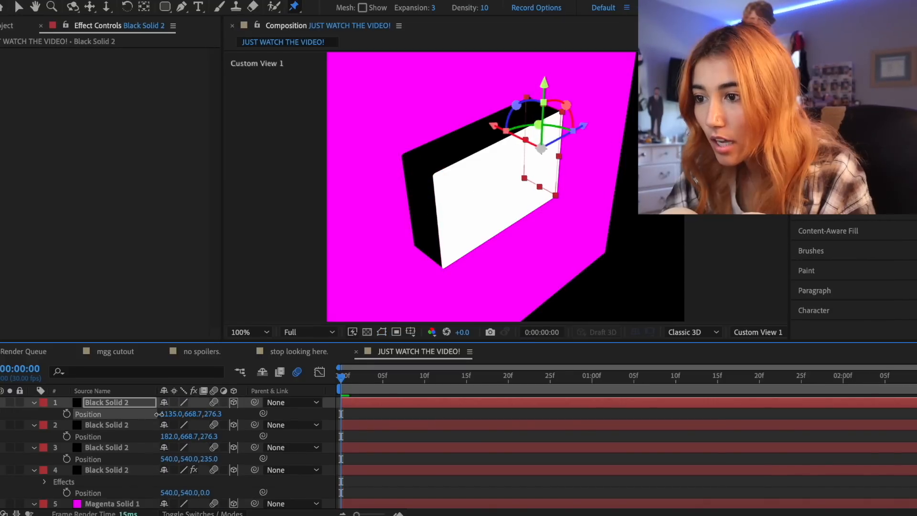
- Apply CC Vignette to the white front panel and set its Amount to 74
left_click(380, 439)
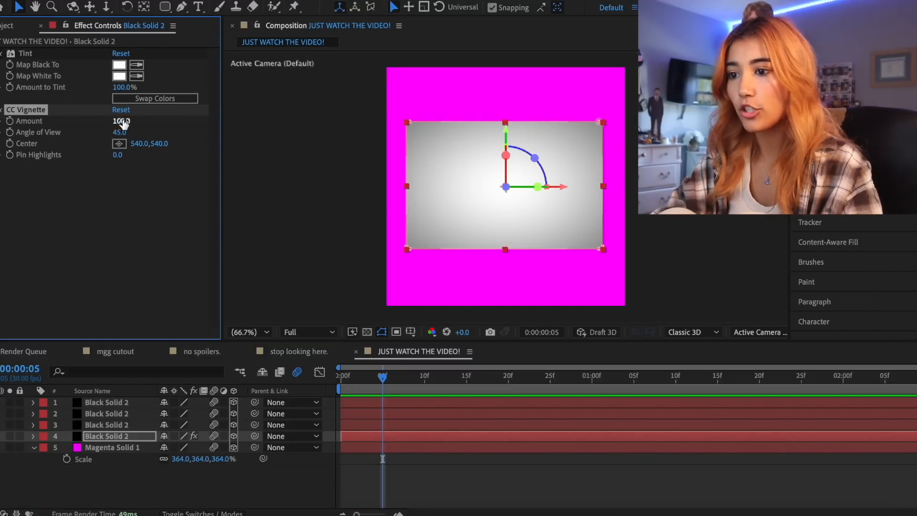
left_click_drag(123, 123, 99, 120)
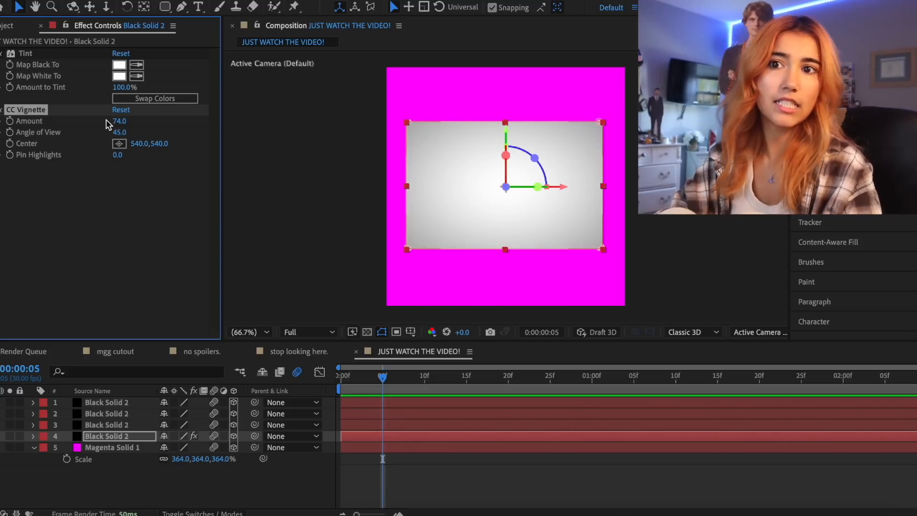
- Duplicate the vignetted white panel and mask the copy to a thin horizontal strip along the front's upper edge
key("ctrl+d")
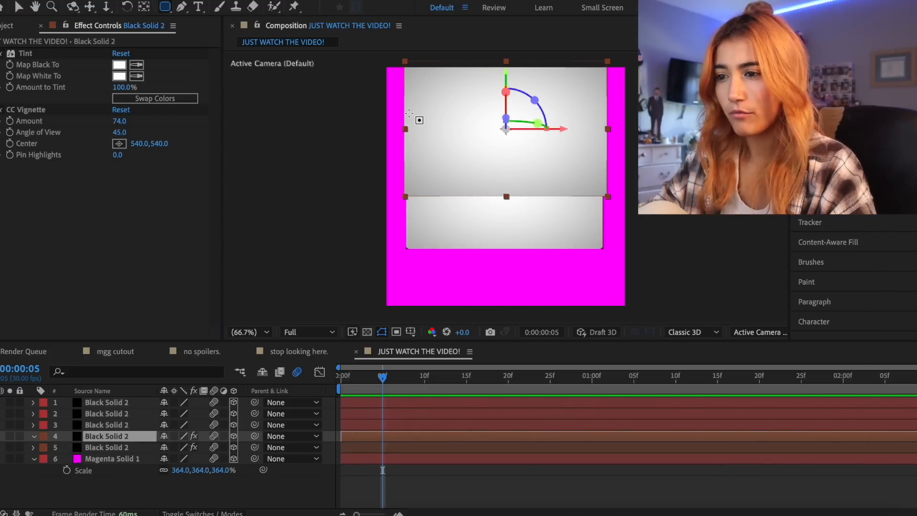
left_click_drag(408, 114, 539, 123)
key("p")
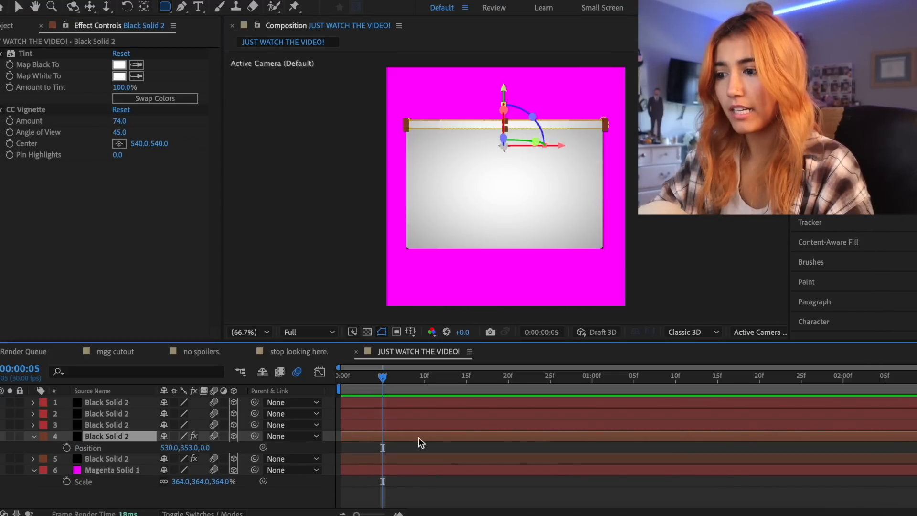
- Duplicate the strip, lower the copy to Y Position 514, and set its vignette Center to 530.6, 305.3
key("ctrl+d")
left_click_drag(186, 448, 258, 457)
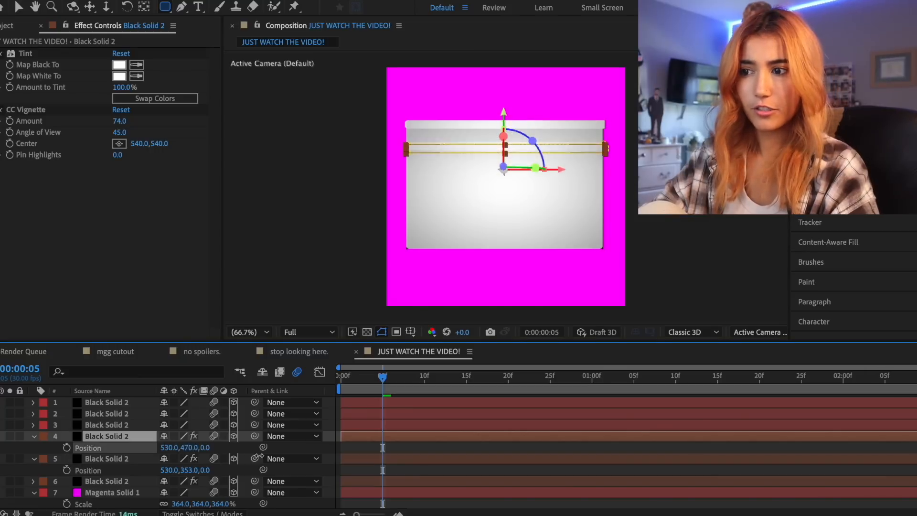
left_click_drag(289, 458, 297, 457)
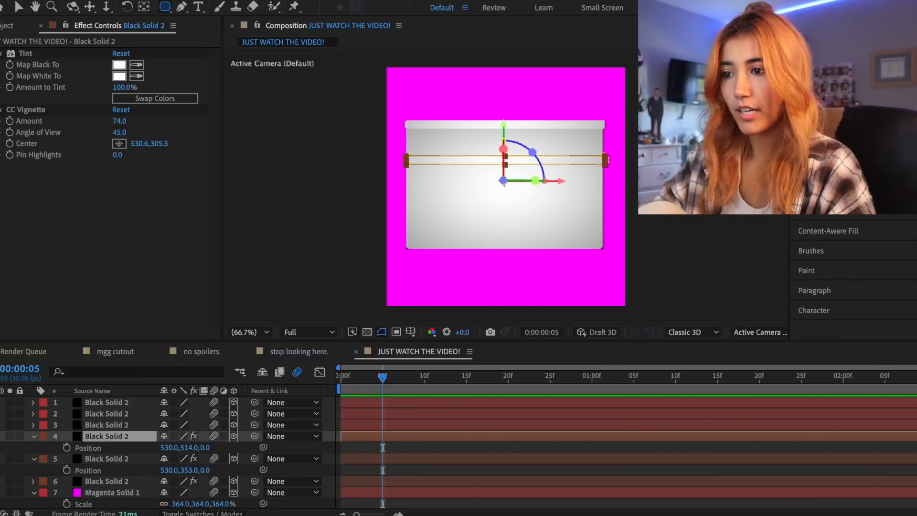
- Give the strips a Drop Shadow with Opacity 30%, Distance 20 and Softness 45, and lower the newest duplicate to the front panel's bottom edge
double_click(831, 153)
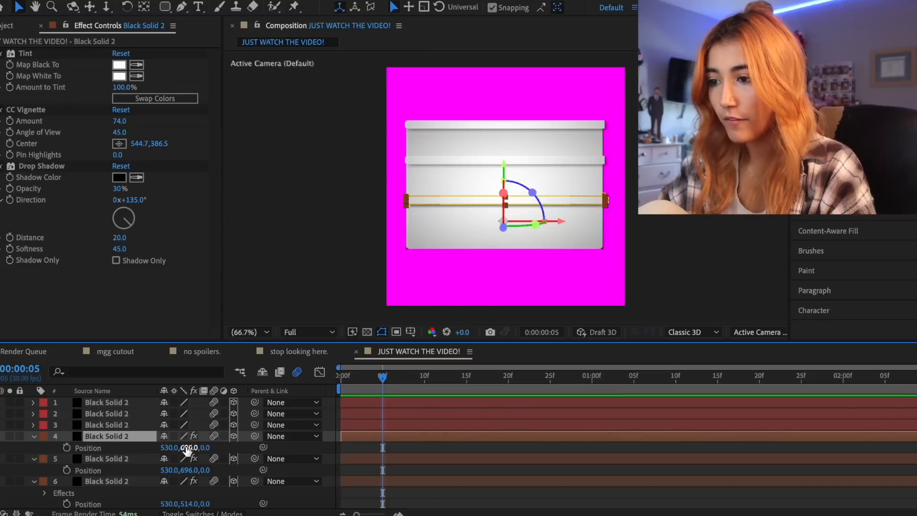
left_click_drag(186, 451, 238, 452)
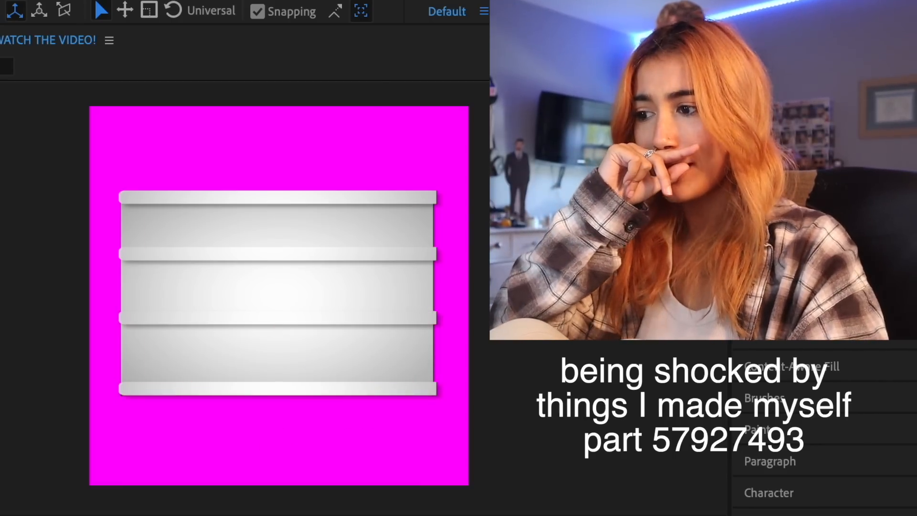
- Add a text layer with the person's name on the front panel and change its font using the search term "akir"
mouse_move(293, 1)
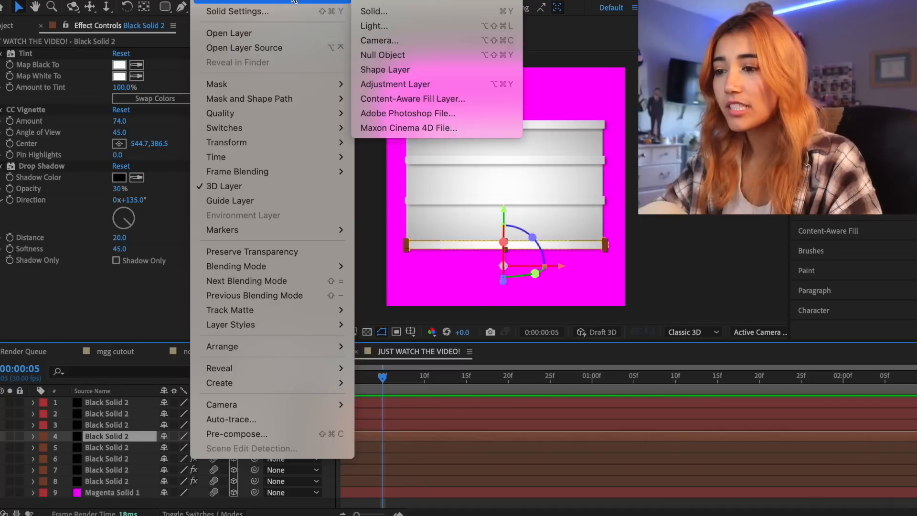
left_click(383, 2)
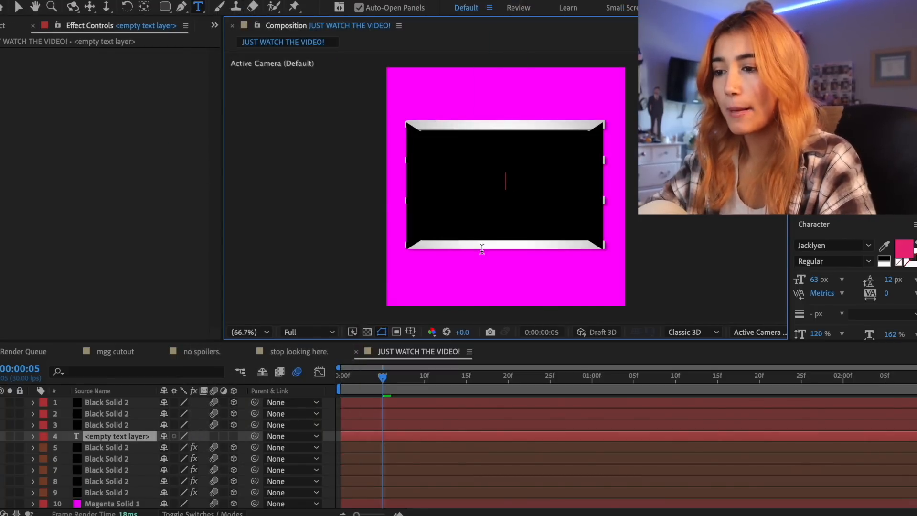
type("LAUREN")
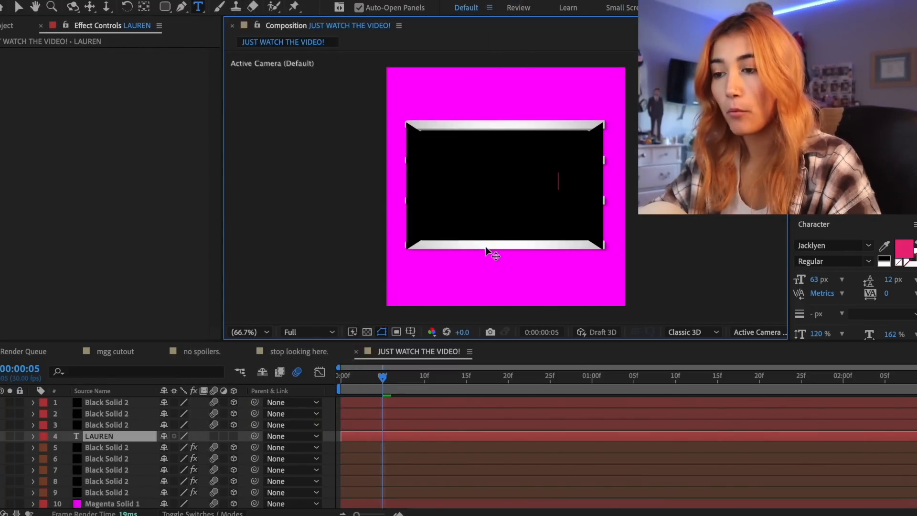
key("ctrl+a")
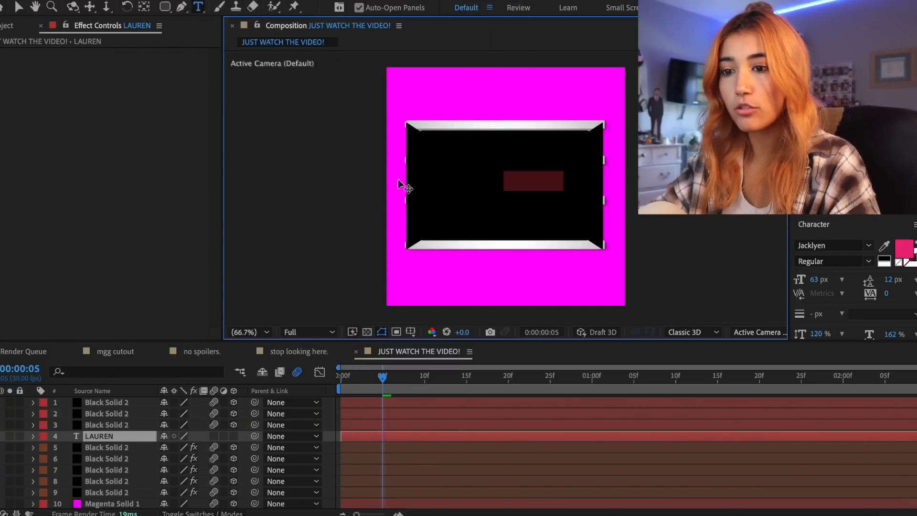
left_click(834, 242)
type("akir")
key("Return")
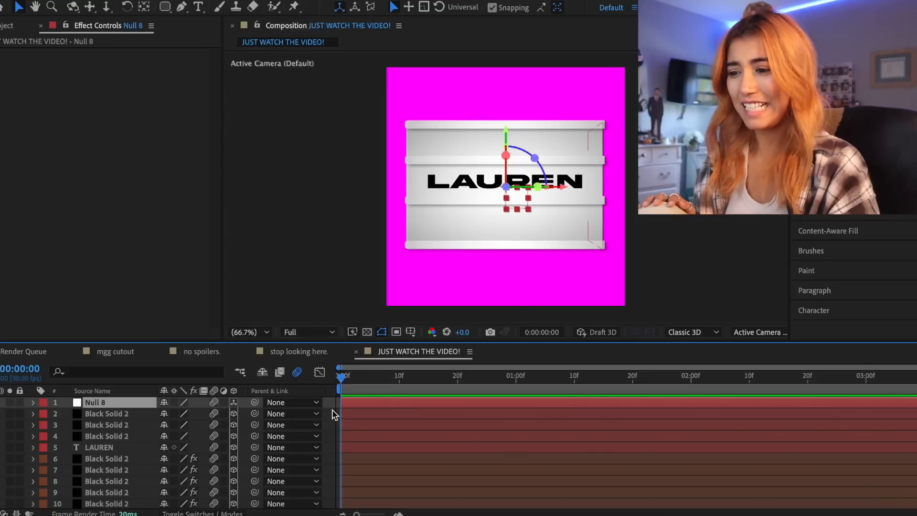
- Parent all the box solids and the text layer to Null 8
left_click_drag(333, 409, 421, 492)
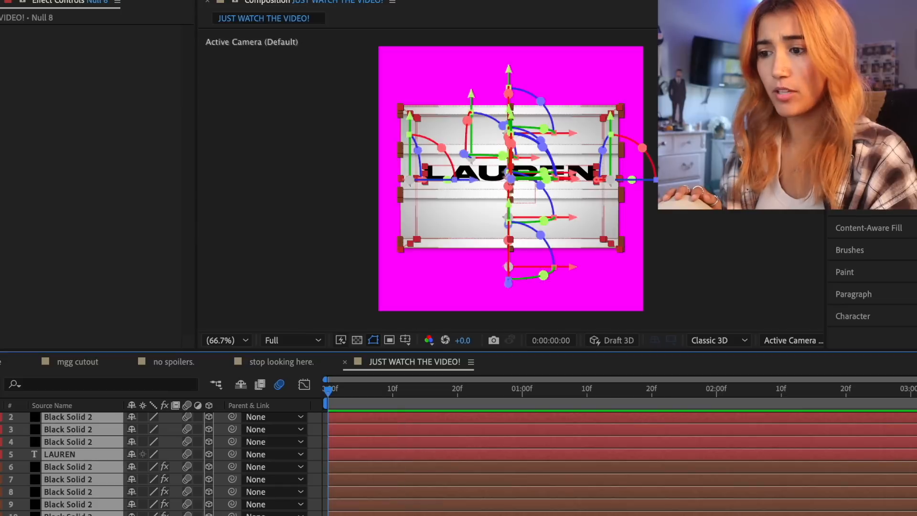
scroll(399, 488, "up", 1)
left_click(385, 415)
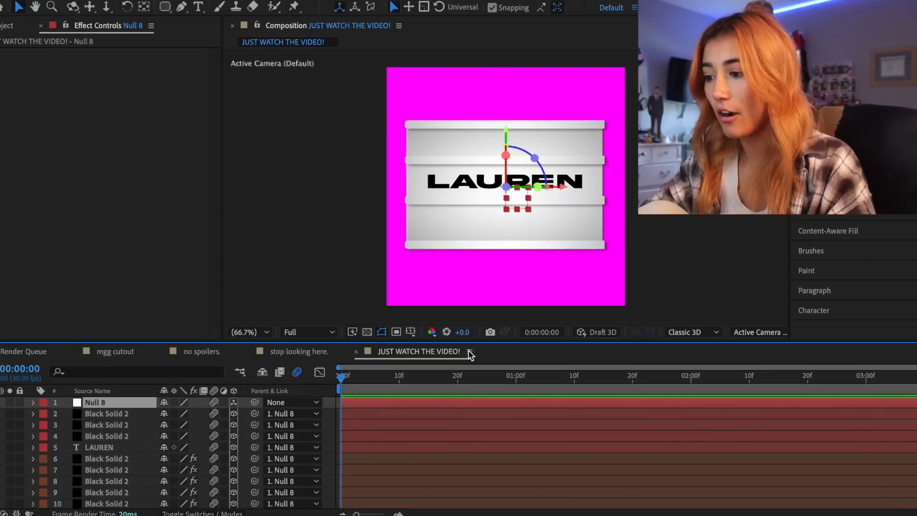
- Rotate Null 8 about Y to check the sides, and align the end walls at Positions -452, 3.7, 155.3 and 444, 3.7, 155.3
key("r")
left_click_drag(177, 436, 113, 430)
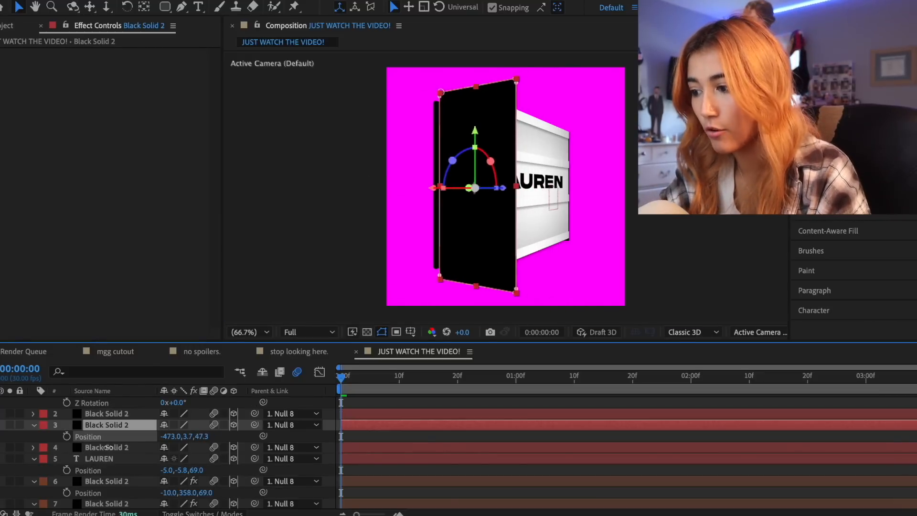
key("s")
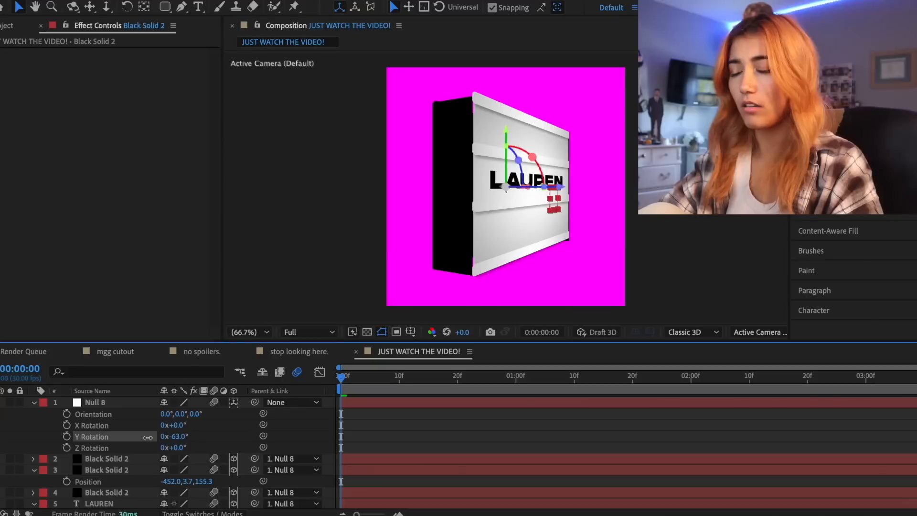
left_click_drag(158, 437, 187, 437)
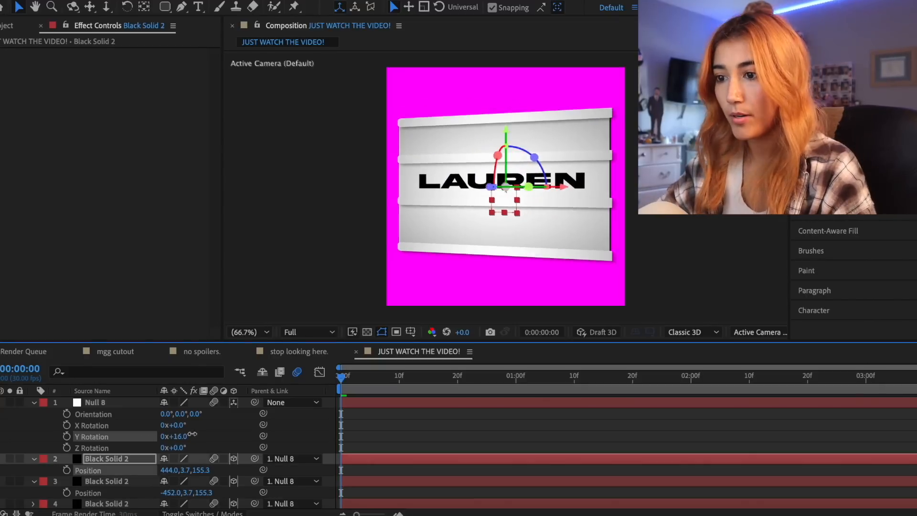
left_click_drag(201, 436, 216, 436)
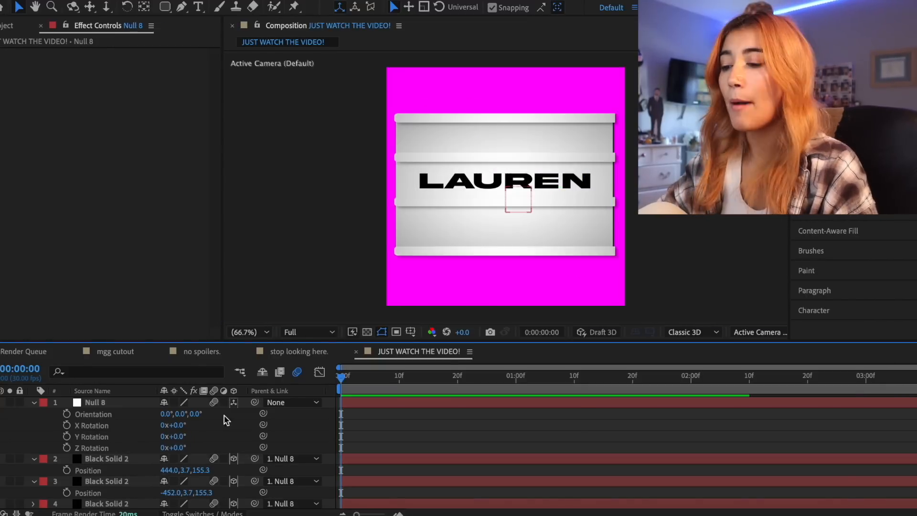
- Keyframe Null 8's Scale from 0% at the first frame to 100% at about 1:10 and steepen its speed curve
left_click(383, 403)
key("s")
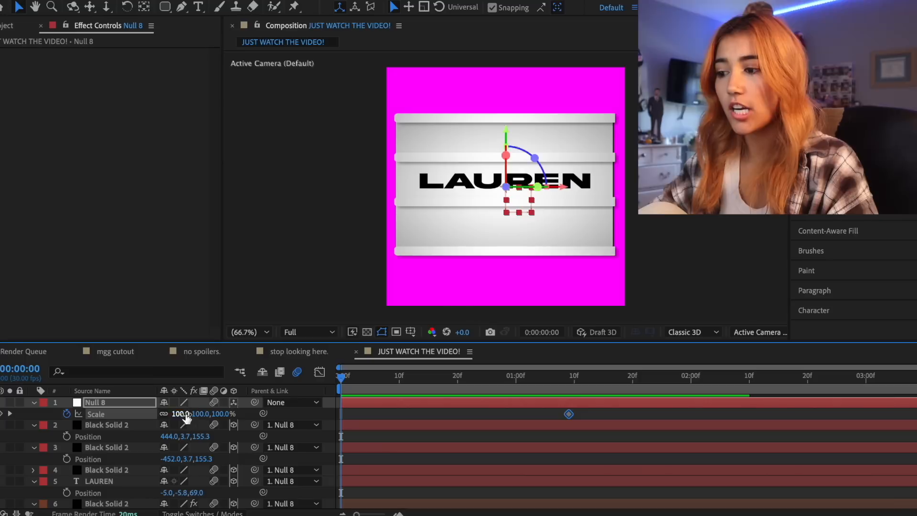
key("Return")
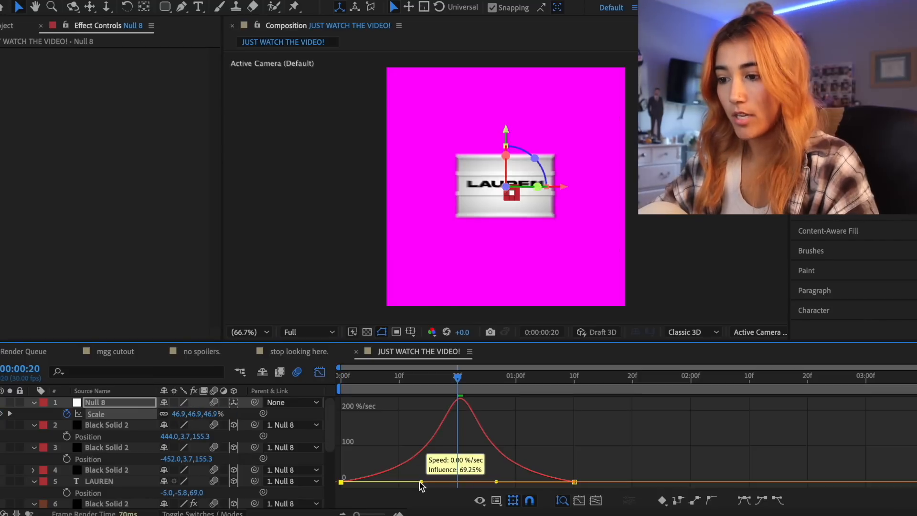
left_click_drag(424, 484, 430, 483)
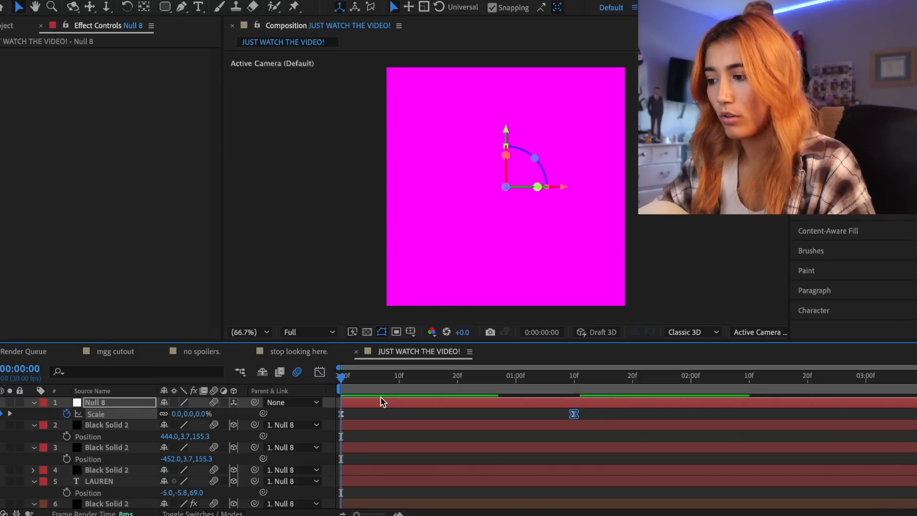
- Keyframe Null 8's X and Y Rotation from a tilted start to 0° and preview the spin
left_click(381, 402)
key("r")
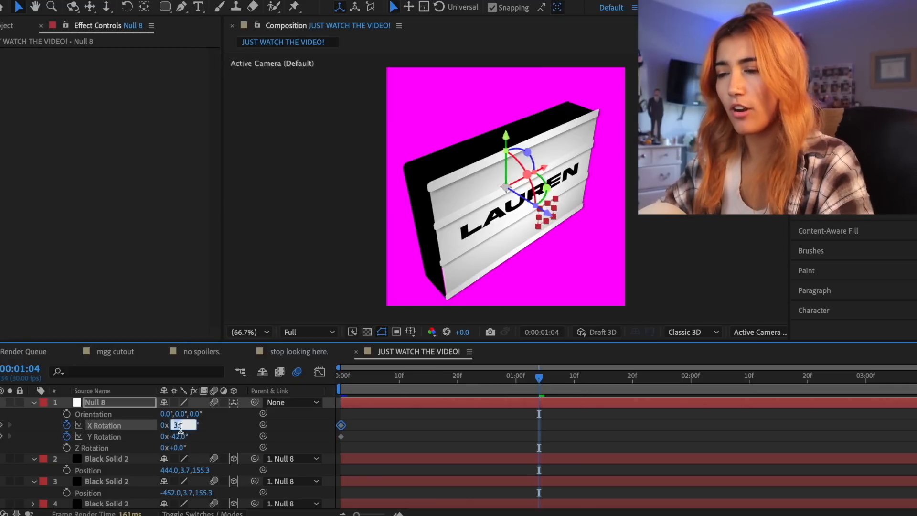
type("0")
key("Return")
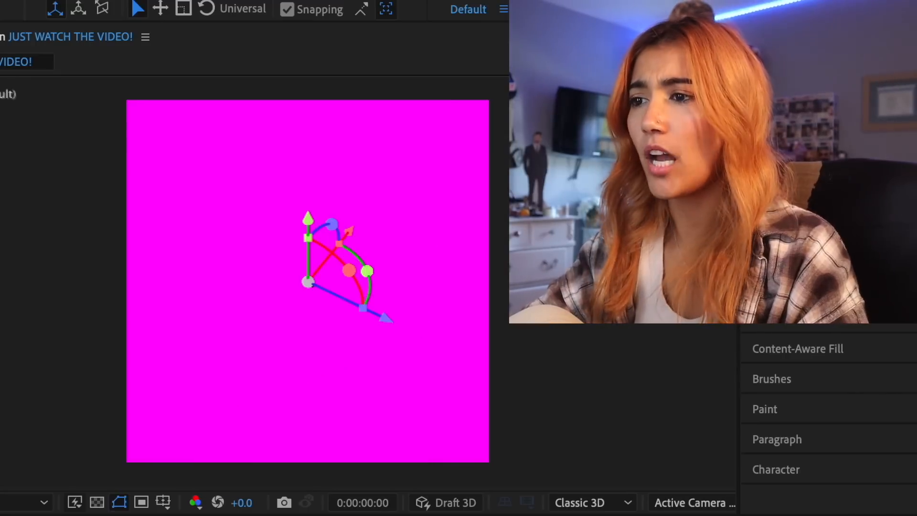
key("space")
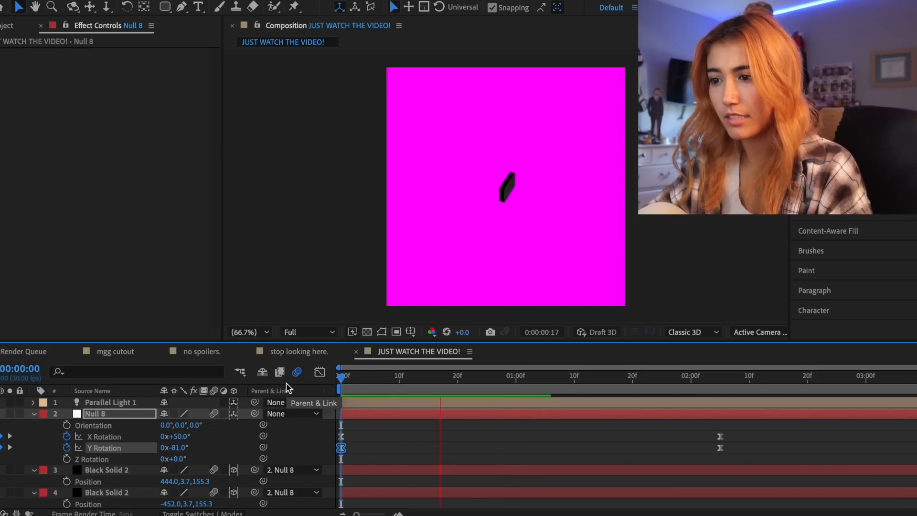
- Parent Null 8 to a new 3D null, keyframe that null's Z Position from 0 to 1035, and ease the move in the speed graph
right_click(195, 413)
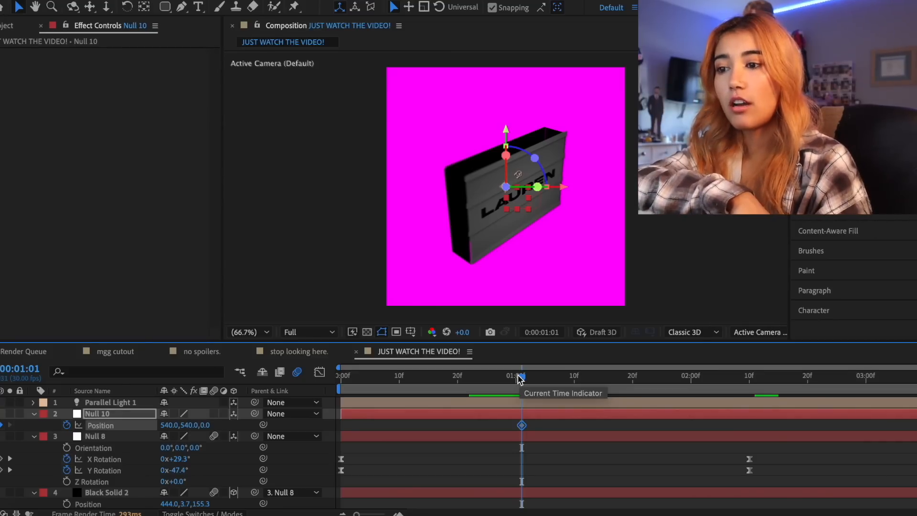
left_click_drag(520, 378, 615, 379)
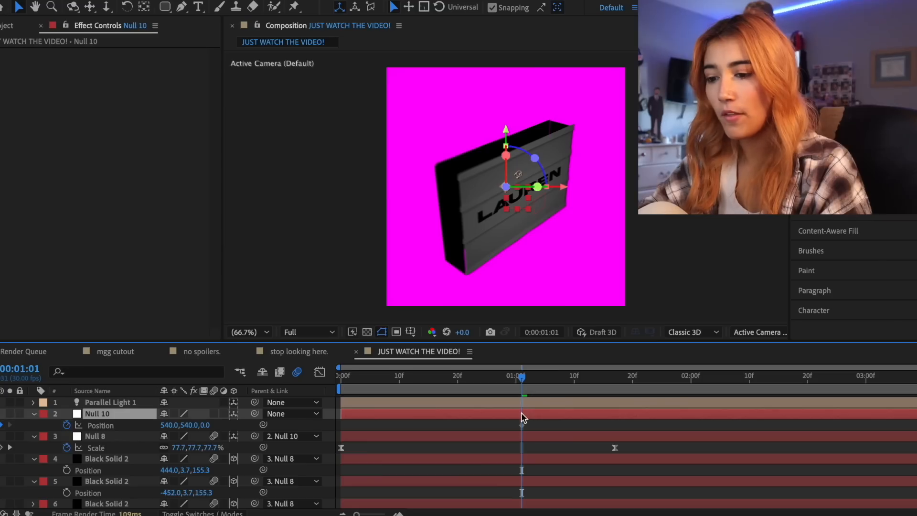
left_click_drag(536, 381, 701, 392)
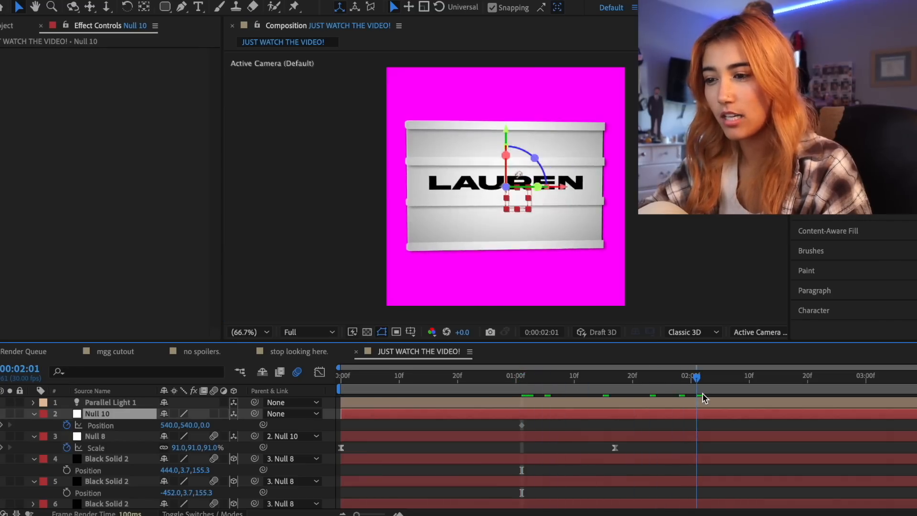
left_click_drag(205, 425, 510, 408)
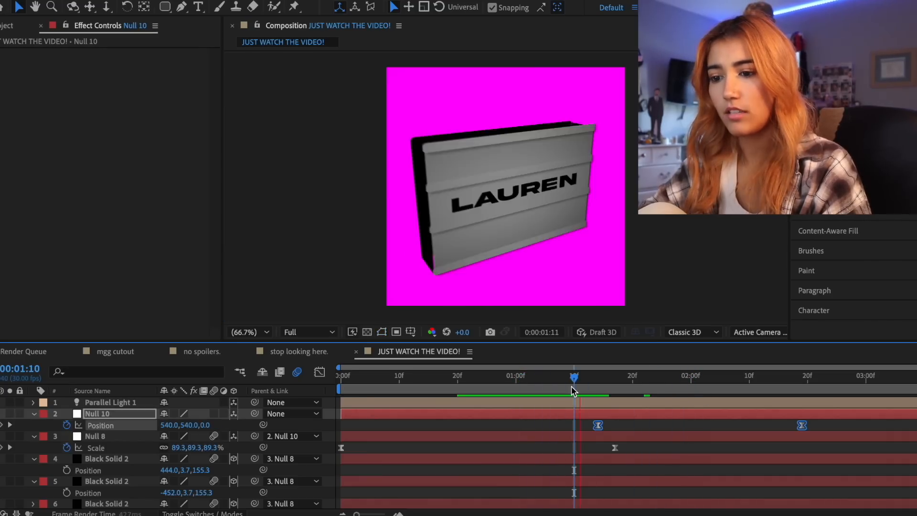
key("space")
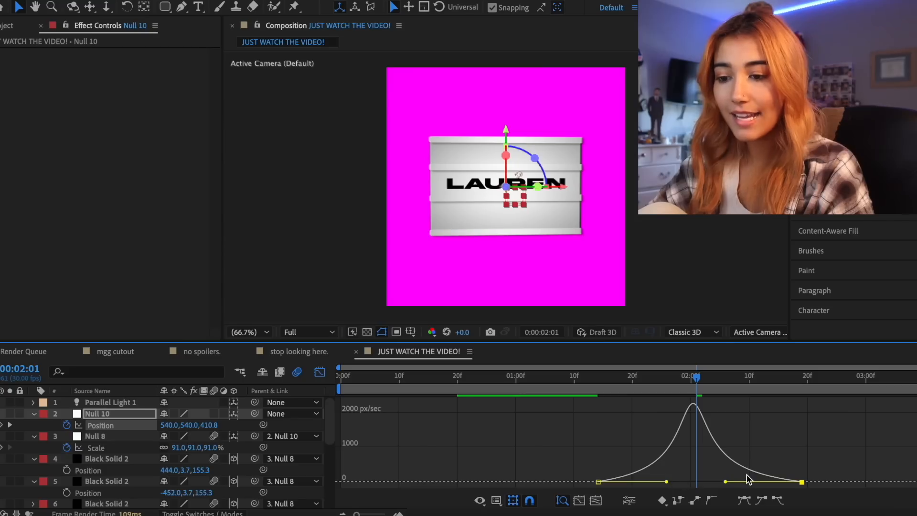
mouse_move(725, 481)
left_mouse_down()
mouse_move(763, 480)
mouse_move(729, 482)
left_mouse_up()
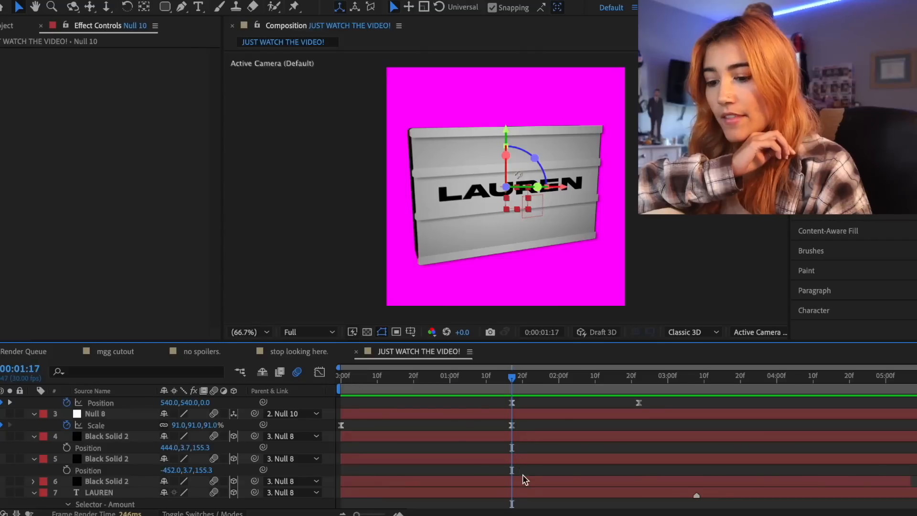
- Keyframe the text layer's Position so it moves forward along Z from 69 by 2:24, and ease the keyframes
left_click(515, 492)
key("p")
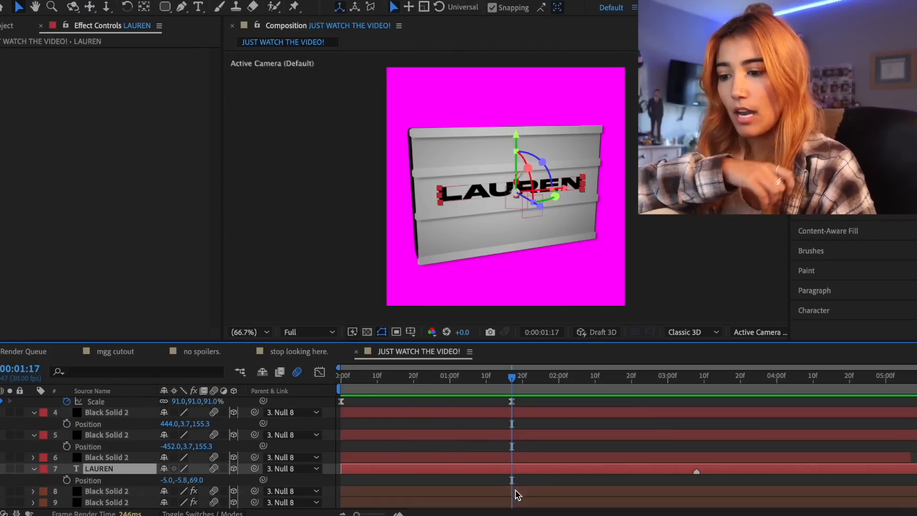
scroll(654, 442, "up", 2)
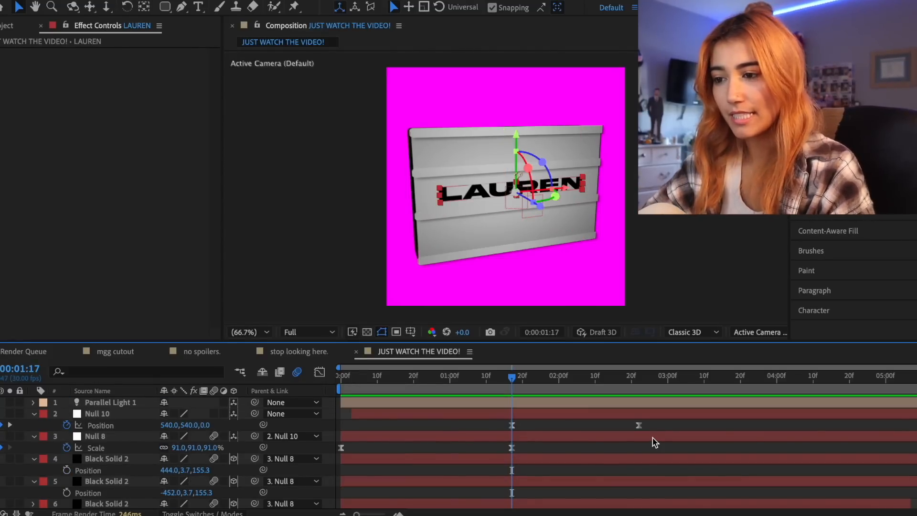
left_click(640, 390)
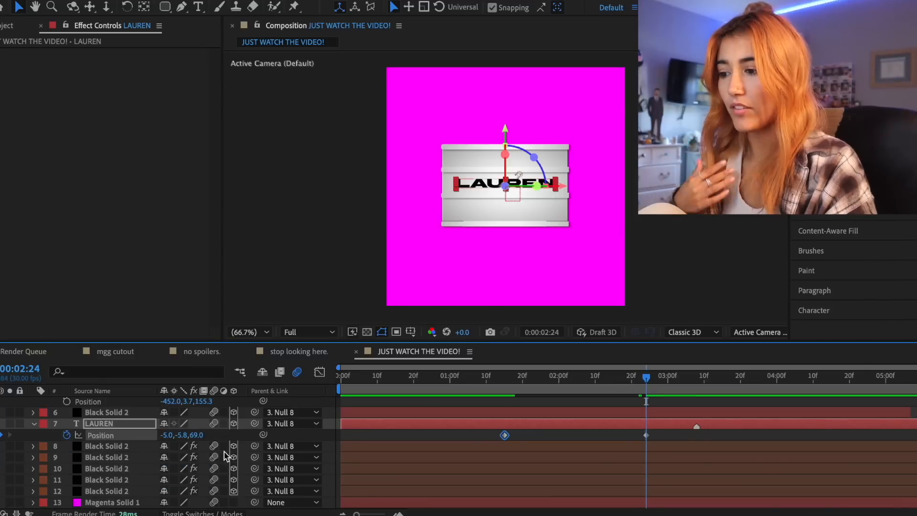
left_click_drag(203, 437, 185, 435)
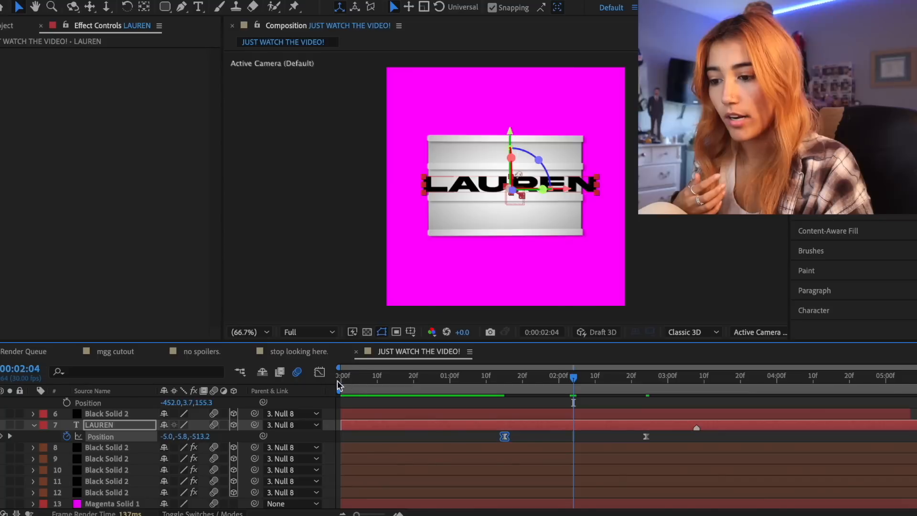
key("shift+F3")
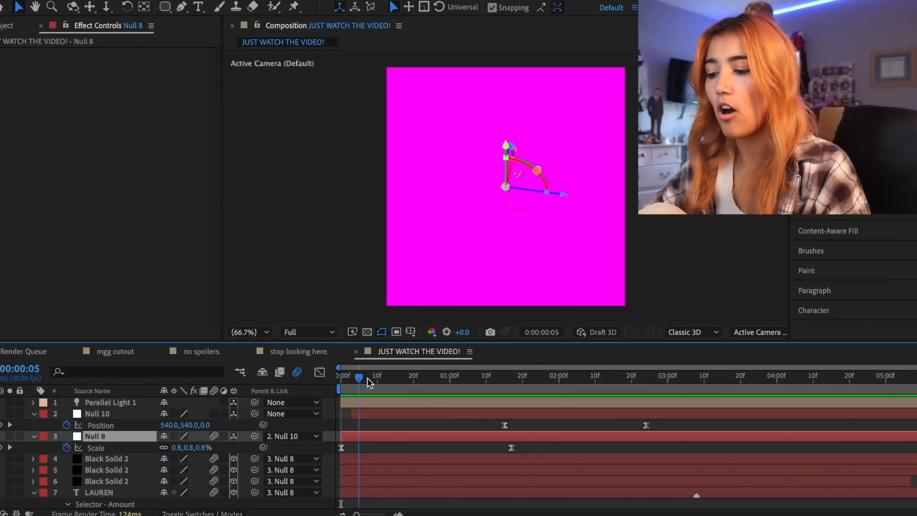
- Start a Z Rotation keyframe on Null 8 with a value of -5°
left_click_drag(369, 382, 421, 388)
key("r")
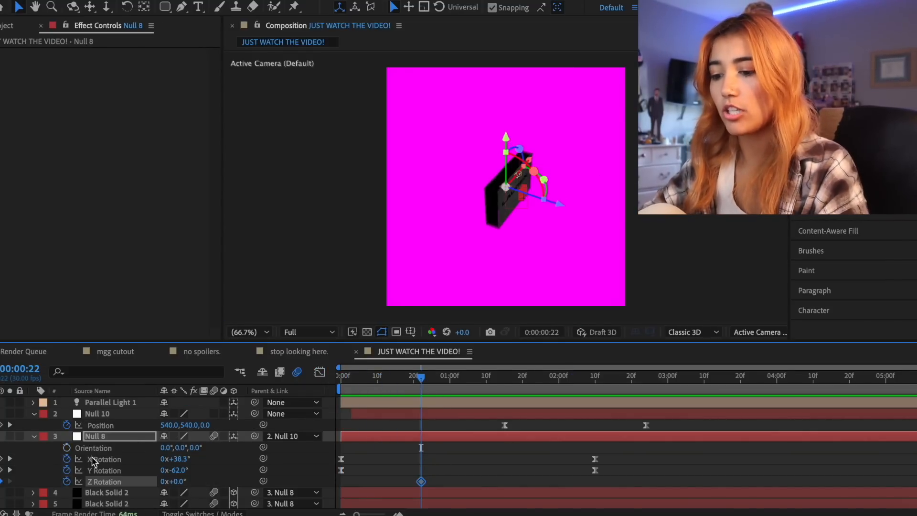
type("-5")
key("Return")
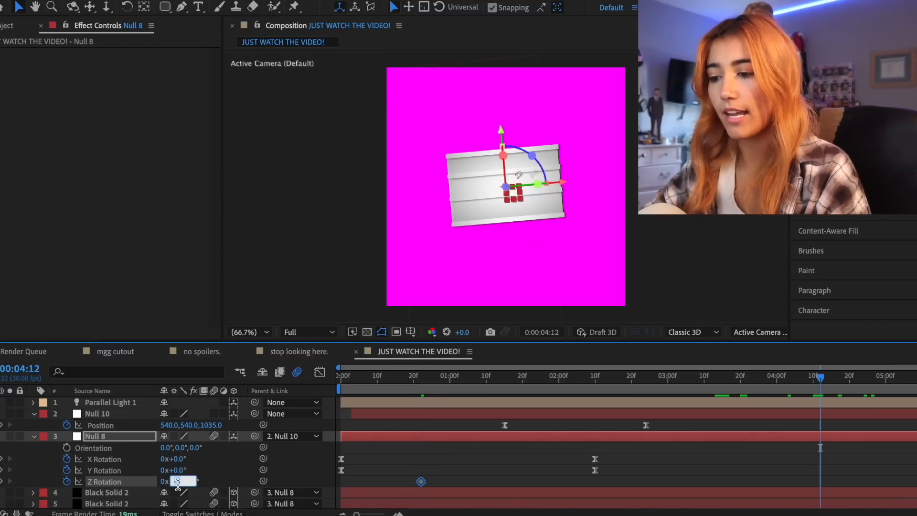
- Set Null 8's Z Rotation to 5° at 4:12, shift the first rotation keyframe to the start of the timeline, and preview the animation
type("5")
key("Return")
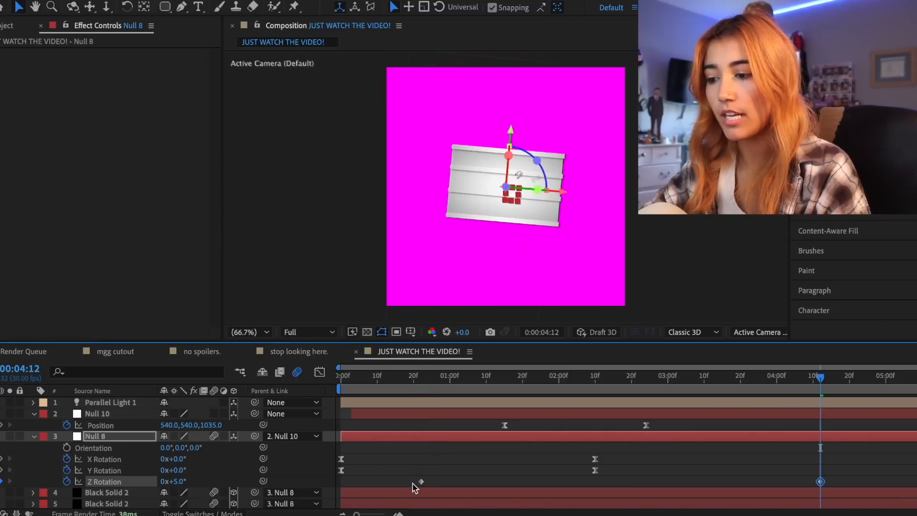
left_click_drag(366, 483, 340, 481)
key("space")
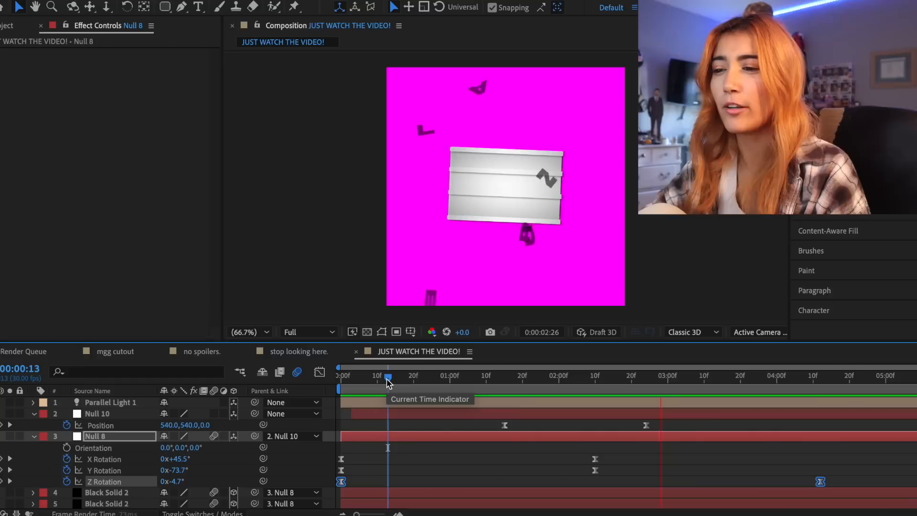
scroll(566, 399, "down", 5)
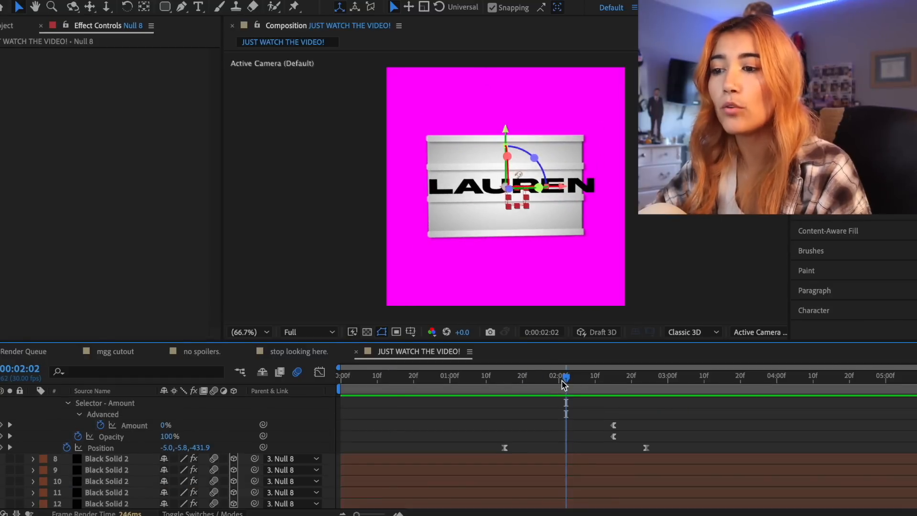
- Parent all the Black Solid box layers to Null 11, and parent Null 11 to Null 8
left_click_drag(565, 379, 536, 379)
scroll(95, 488, "up", 2)
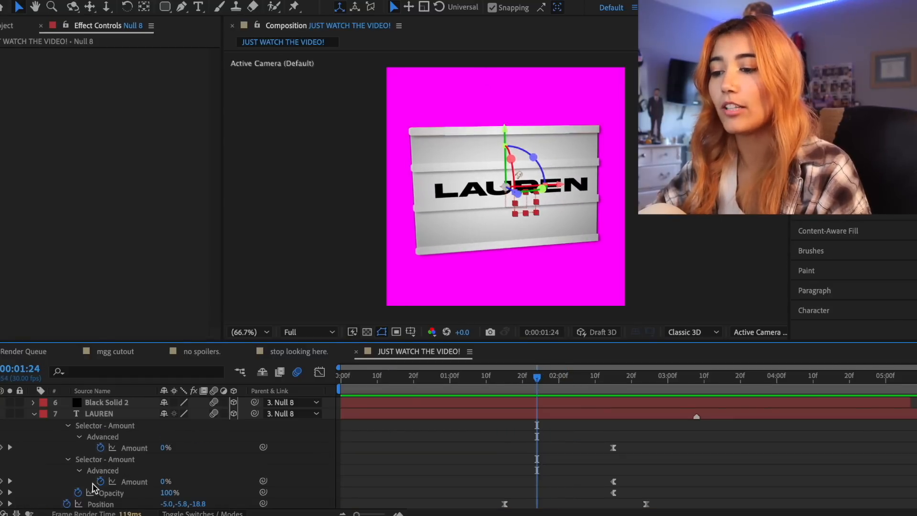
left_click(34, 414)
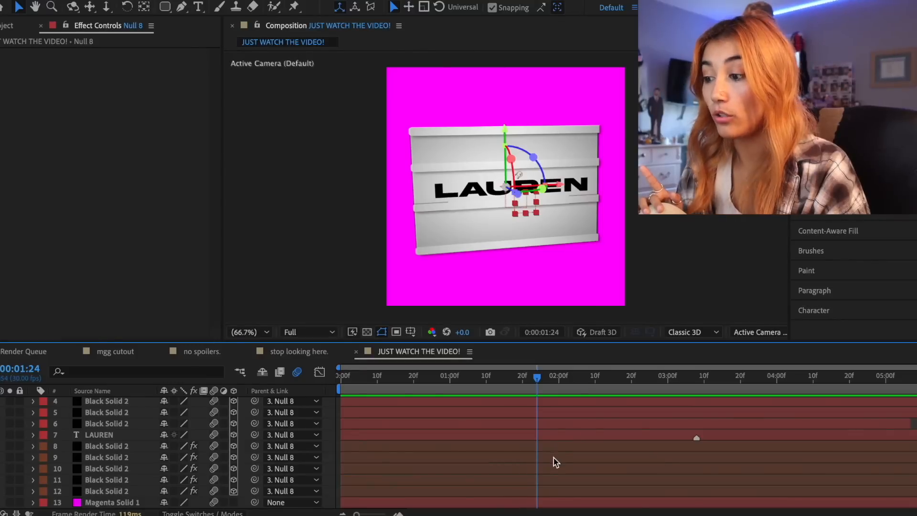
scroll(554, 462, "up", 1)
left_click(368, 446)
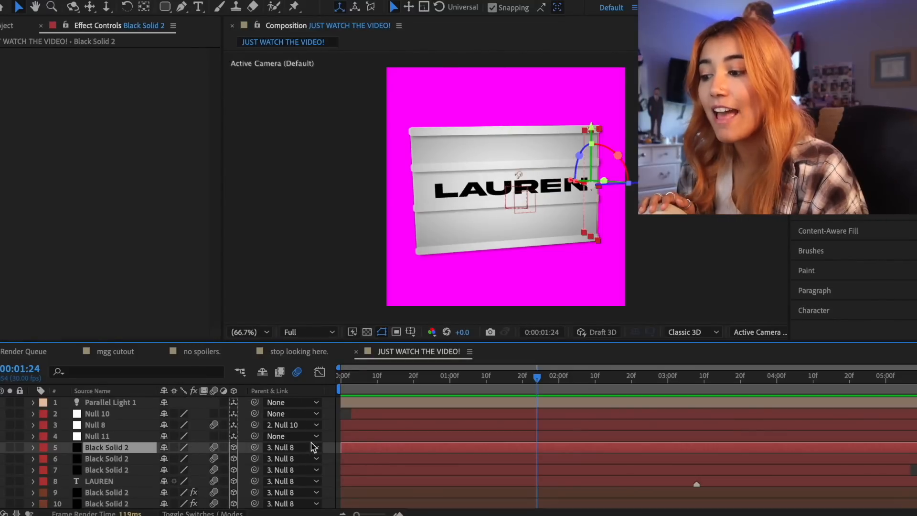
left_click(334, 470, "shift")
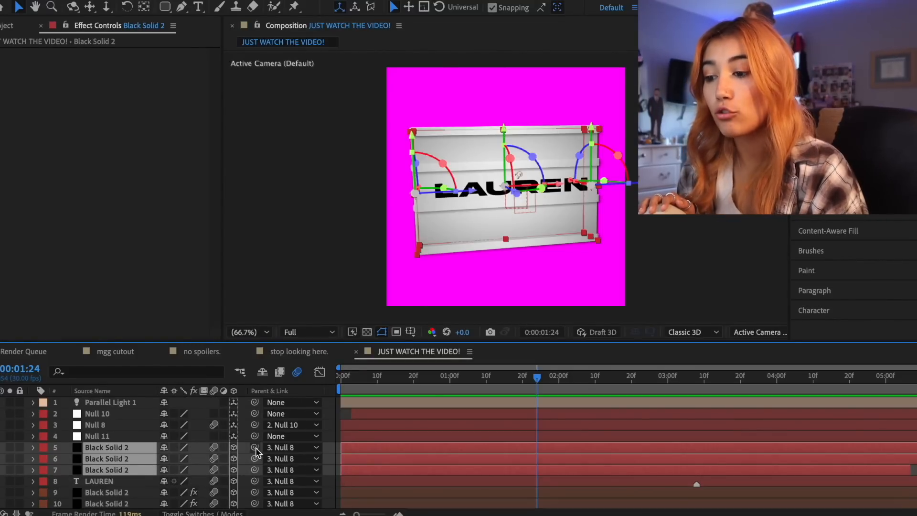
left_click_drag(255, 447, 425, 435)
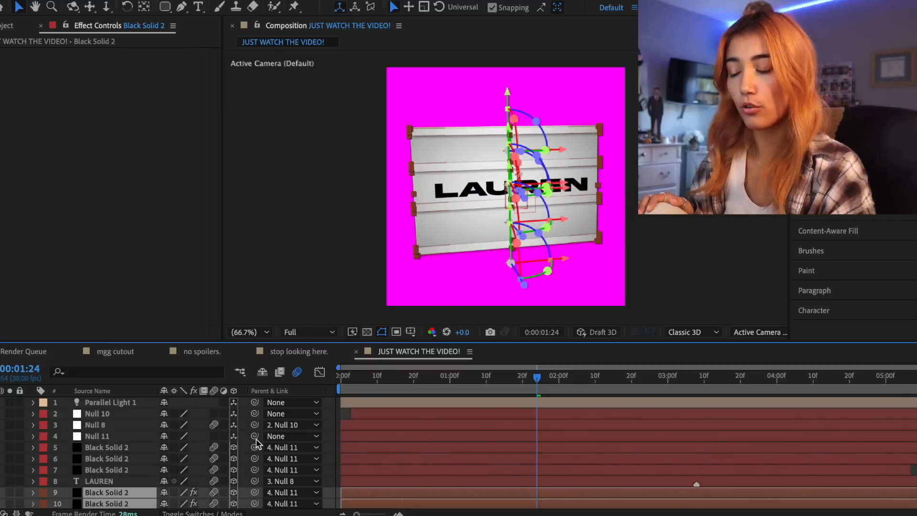
left_click_drag(255, 437, 446, 423)
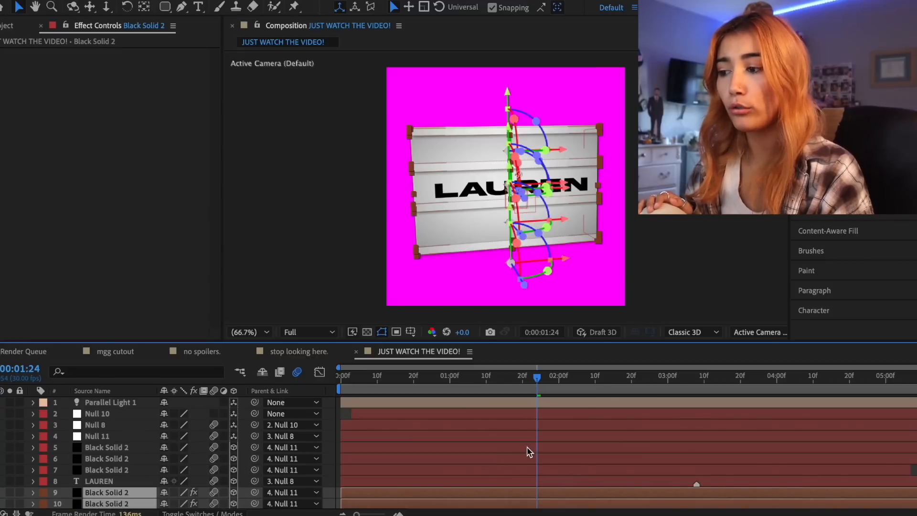
- Keyframe a Y Rotation turn on Null 11 from 0° at 1:14 to 3:21, ease the keyframes, and preview the animation
left_click(531, 444)
left_click(532, 438)
key("r")
left_click_drag(534, 381, 598, 382)
left_click(67, 470)
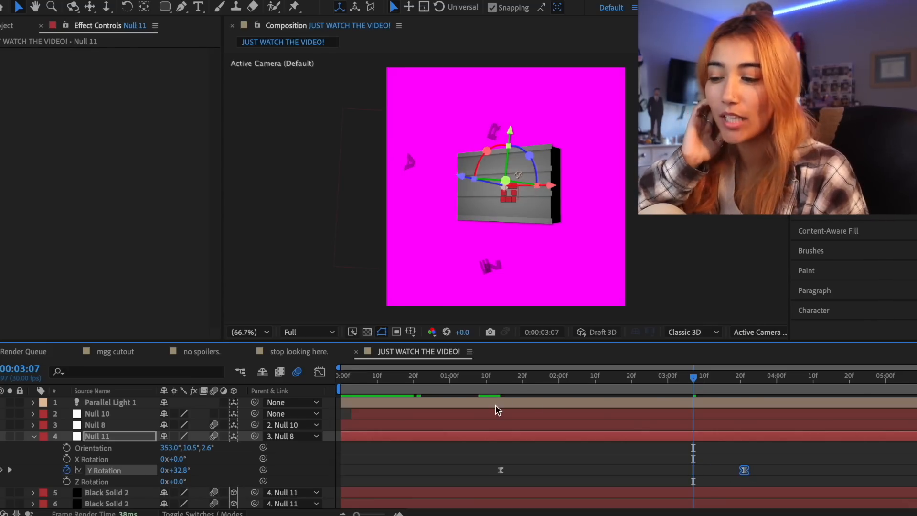
left_click(382, 383)
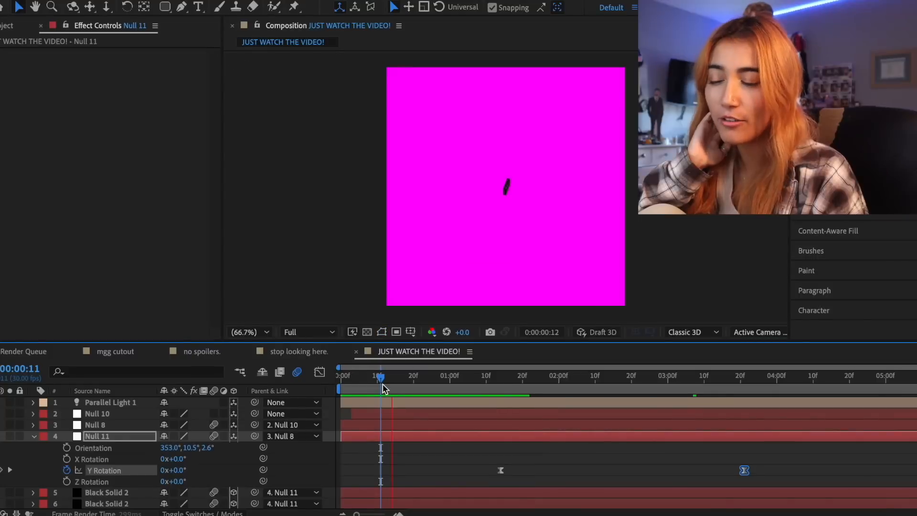
key("space")
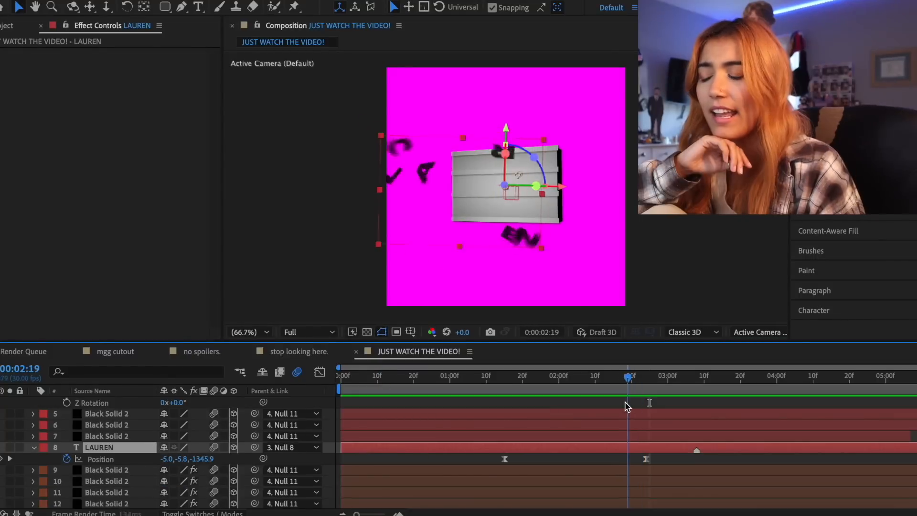
- Delay the text layer's animator keyframes so the letters stay together past 2:24 before flying apart
left_click_drag(626, 404, 605, 405)
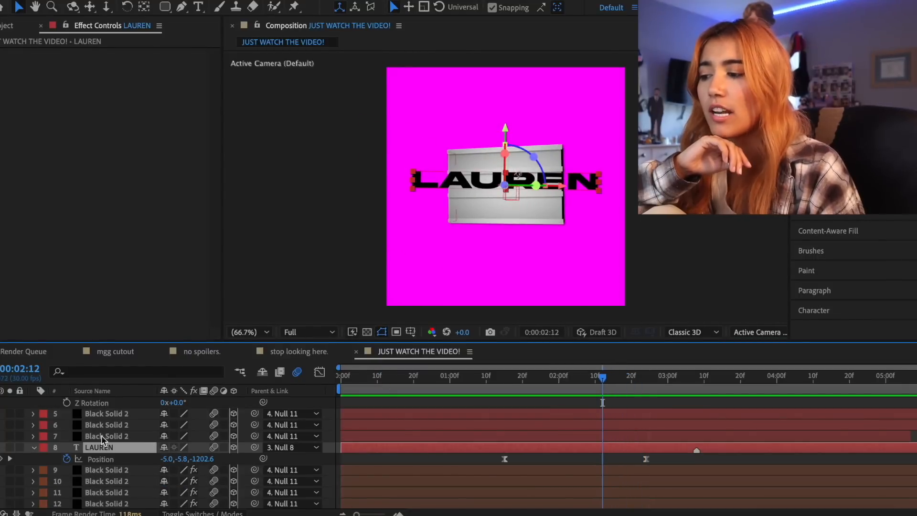
left_click(34, 447)
left_click(34, 447)
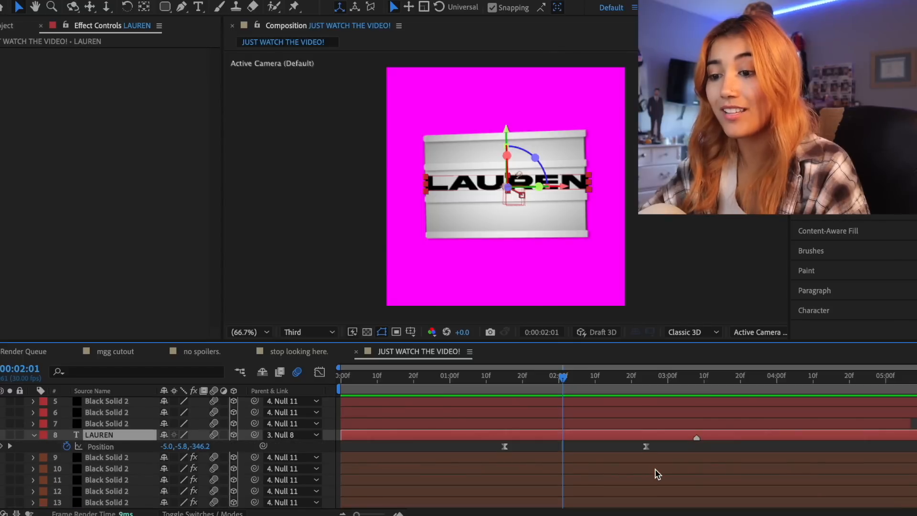
- Adjust the text layer's Position keyframe at 2:24 so the name comes further forward, and preview the move
scroll(655, 468, "down", 1)
left_click(646, 382)
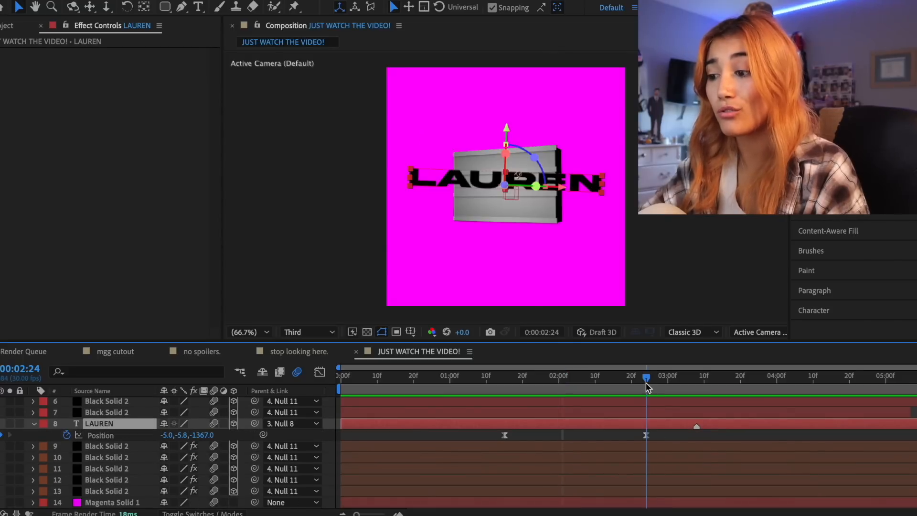
left_click(646, 435)
left_click(439, 378)
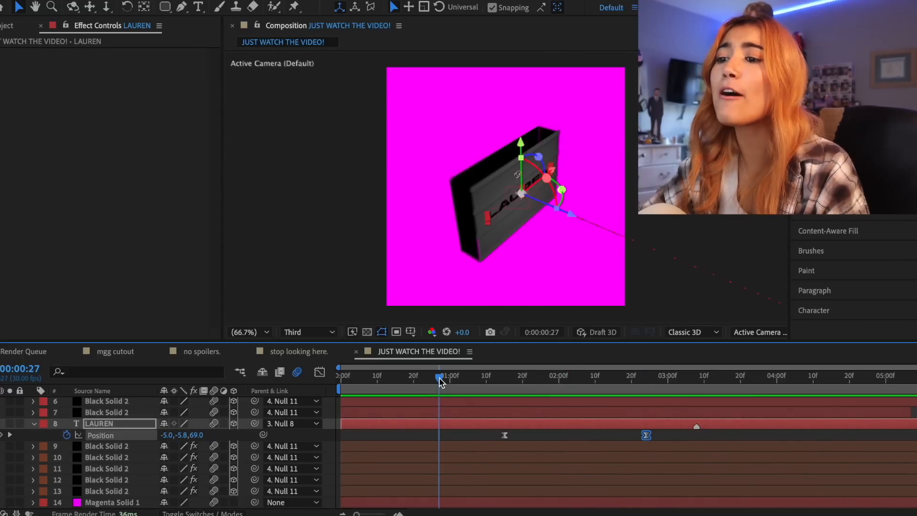
key("space")
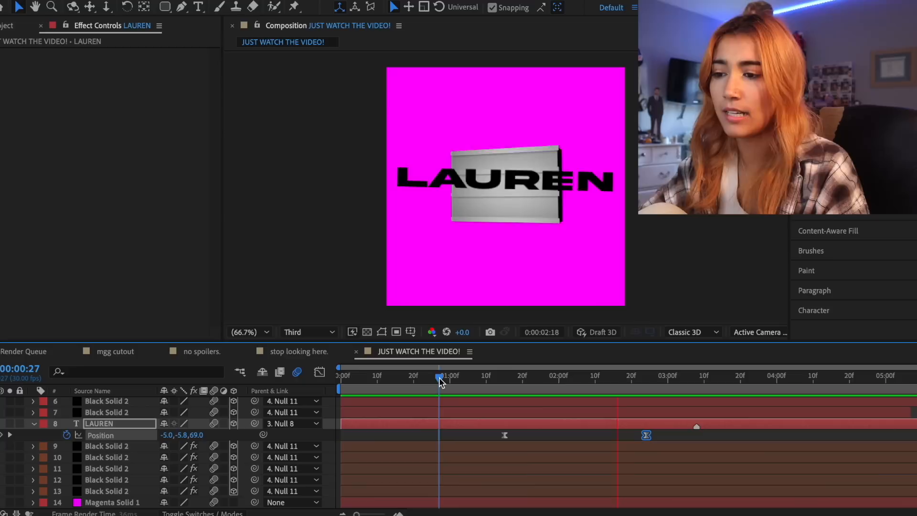
- Add Drop Shadow and Tint to the text layer, and keyframe Map Black To from black to magenta at 2:29
left_click(561, 382)
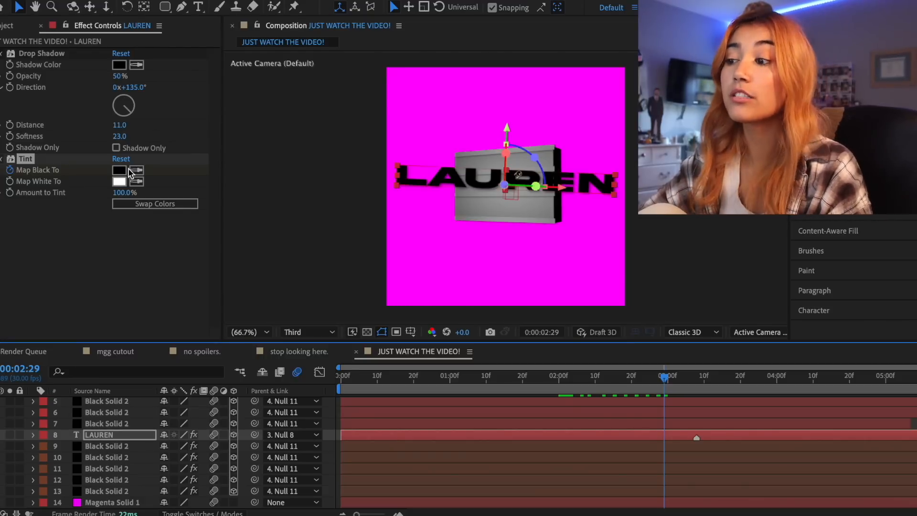
left_click(135, 170)
left_click(558, 87)
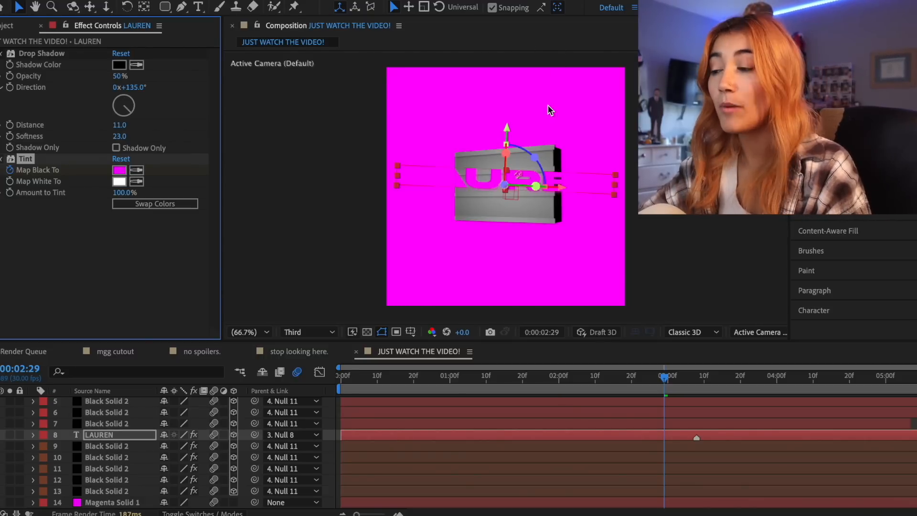
- Replace the magenta background solid with a 1080 x 1080 px pale yellow solid behind the box
left_click(445, 503)
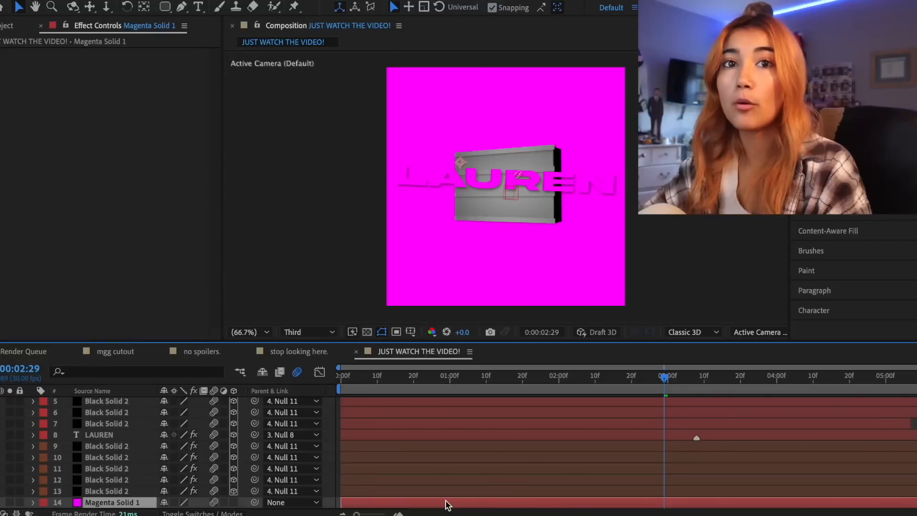
key("Delete")
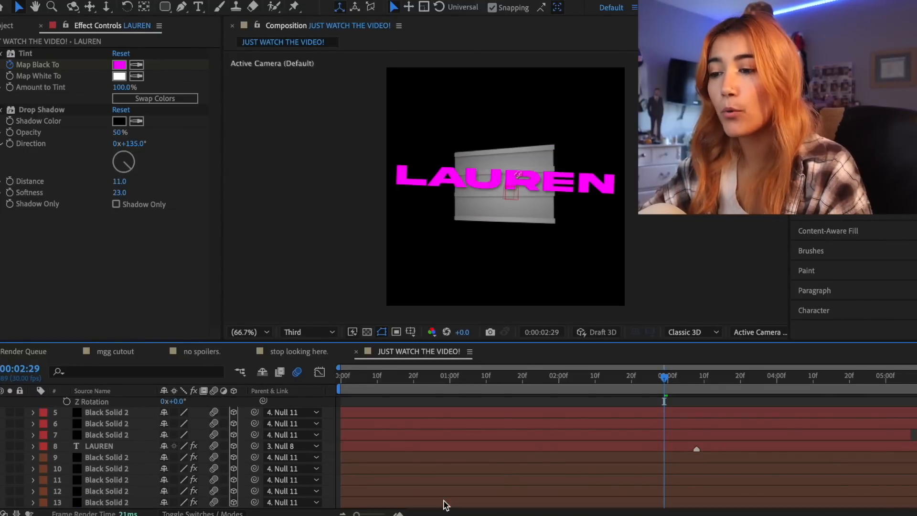
left_click(484, 505)
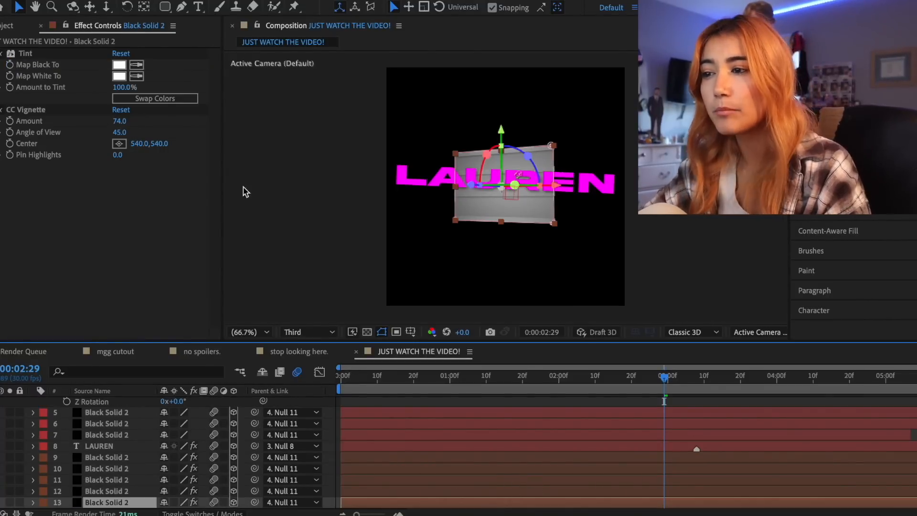
left_click(201, 1)
left_click(401, 15)
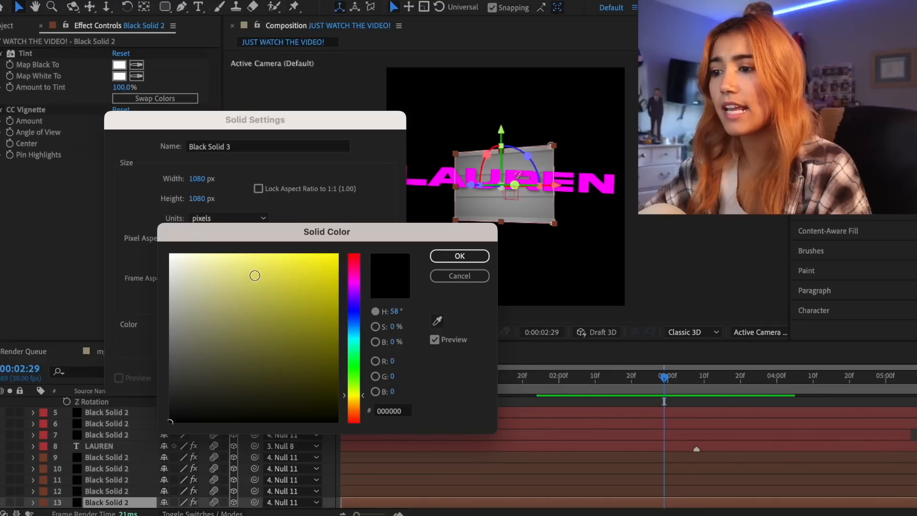
left_click(234, 261)
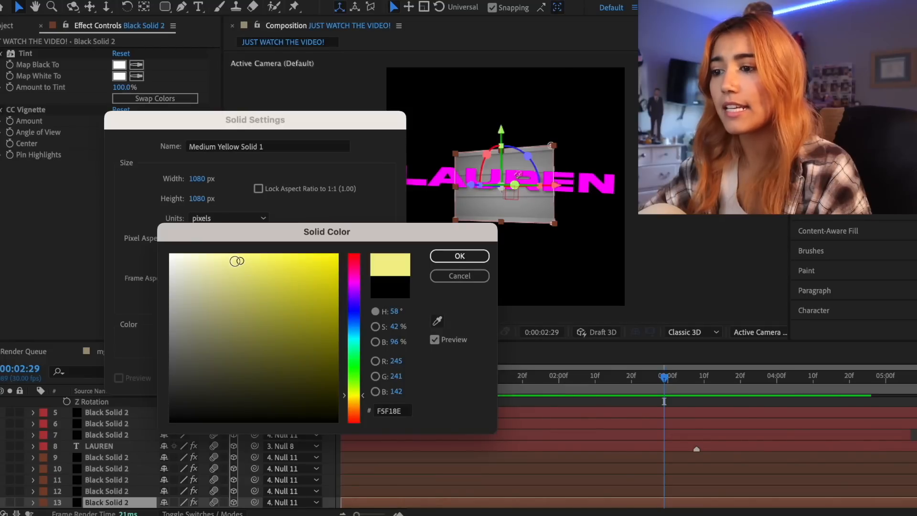
left_click(459, 256)
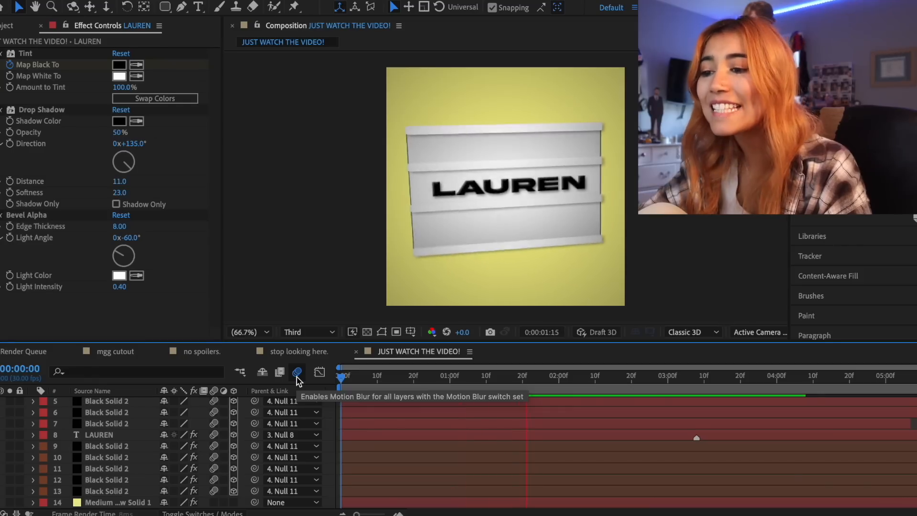
- Apply the Zoom Away text preset to the name layer at 1:29 and preview the result
left_click_drag(341, 375, 384, 375)
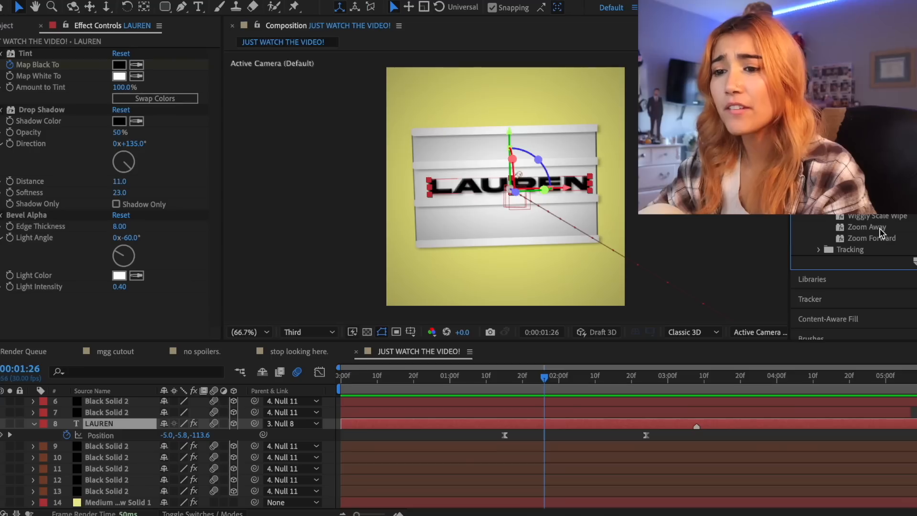
left_click_drag(550, 377, 558, 382)
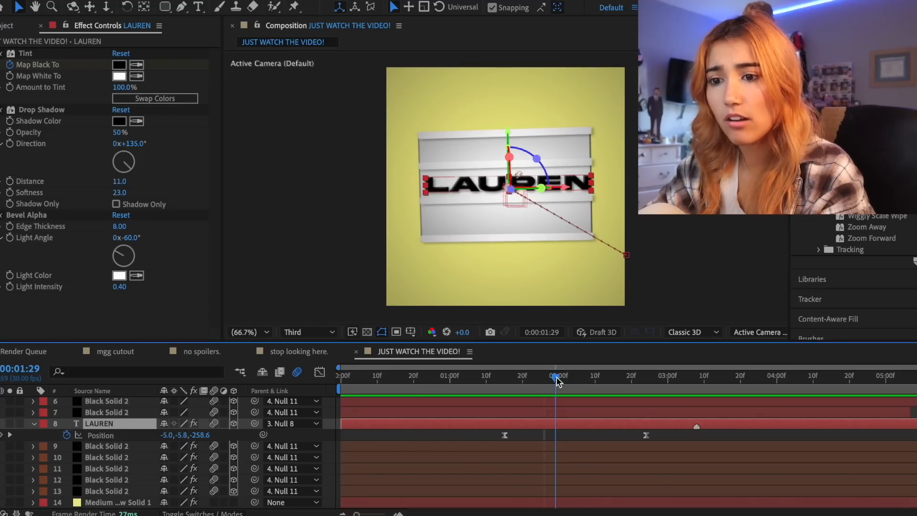
left_click(895, 230)
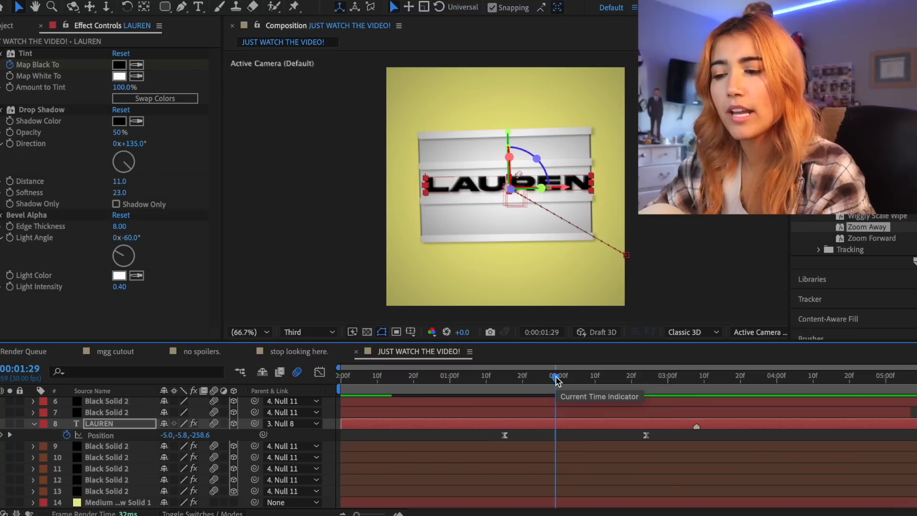
key("space")
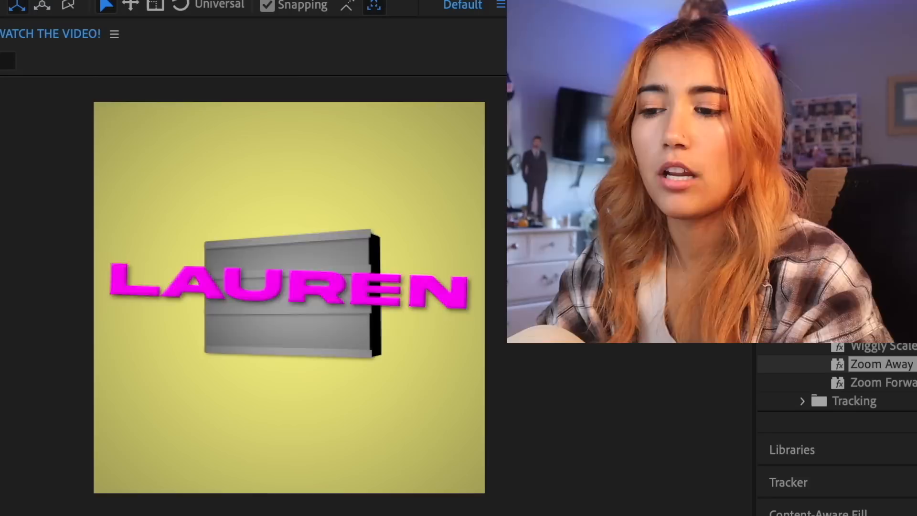
- Create a new 3D null, parent Null 10 to it, and start a Position keyframe on it at 3:20
left_click(207, 0)
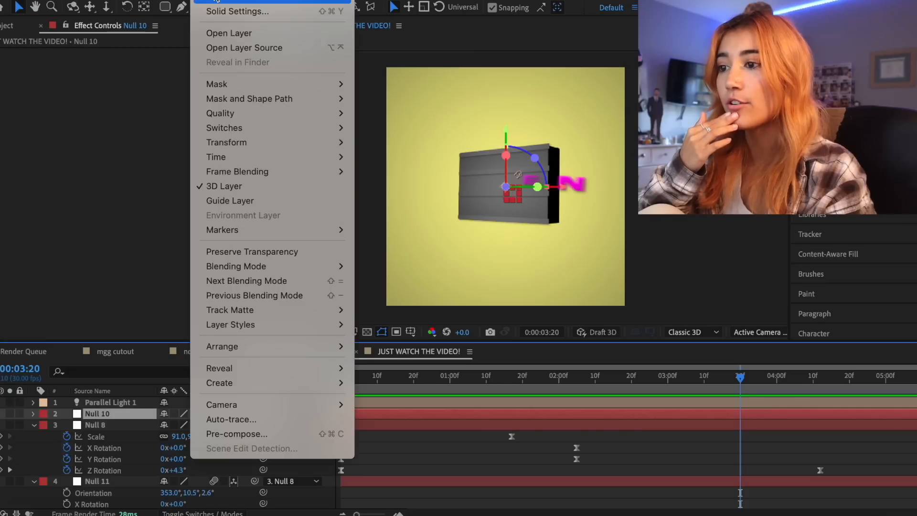
mouse_move(230, 1)
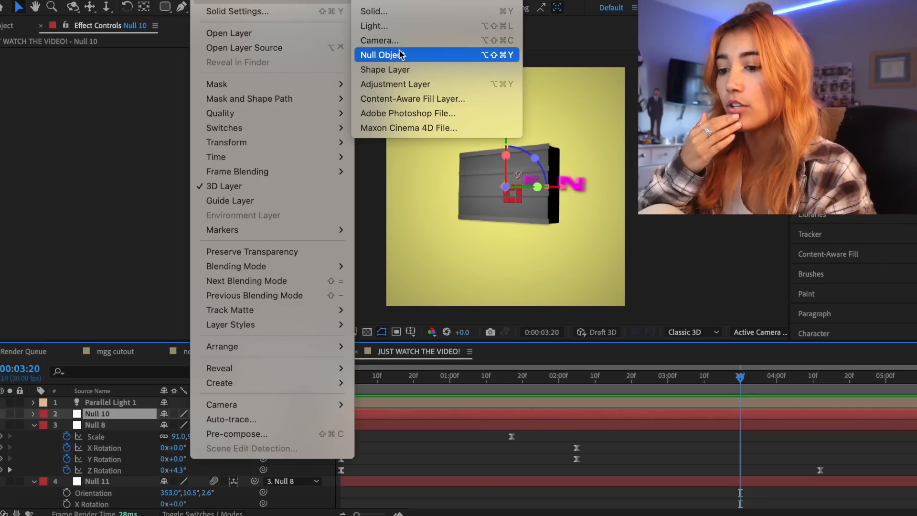
left_click(400, 54)
key("p")
left_click(67, 424)
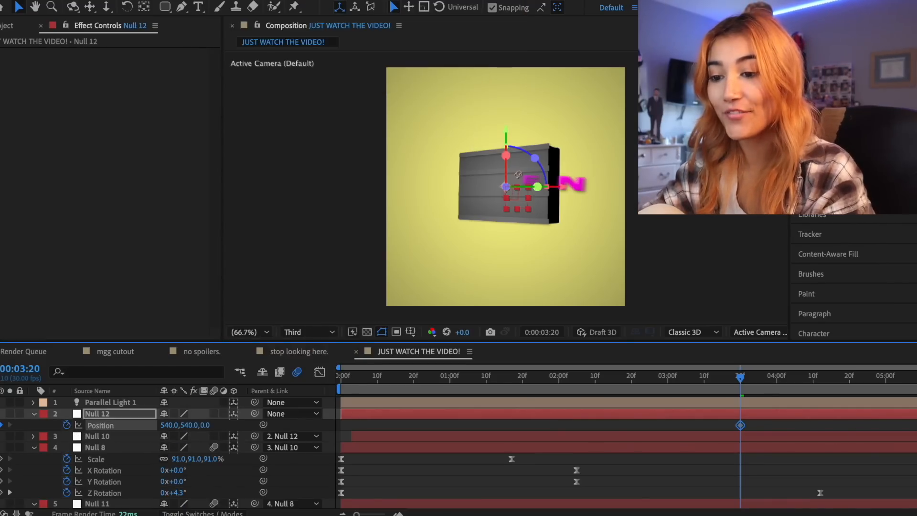
- Add Position keyframes to Null 12 at 3:22, 4:01 and 4:11, apply Easy Ease to them, and preview the movement
left_click_drag(741, 378, 752, 378)
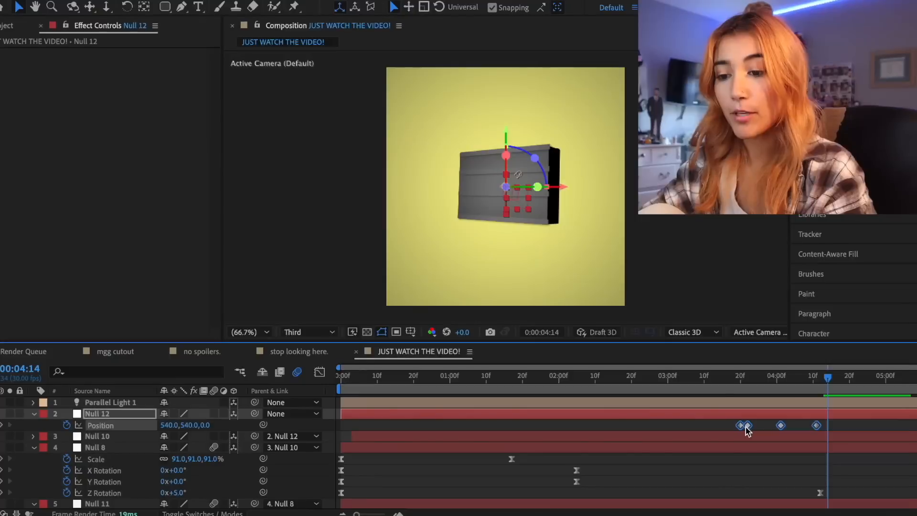
right_click(740, 425)
mouse_move(765, 505)
left_click(613, 418)
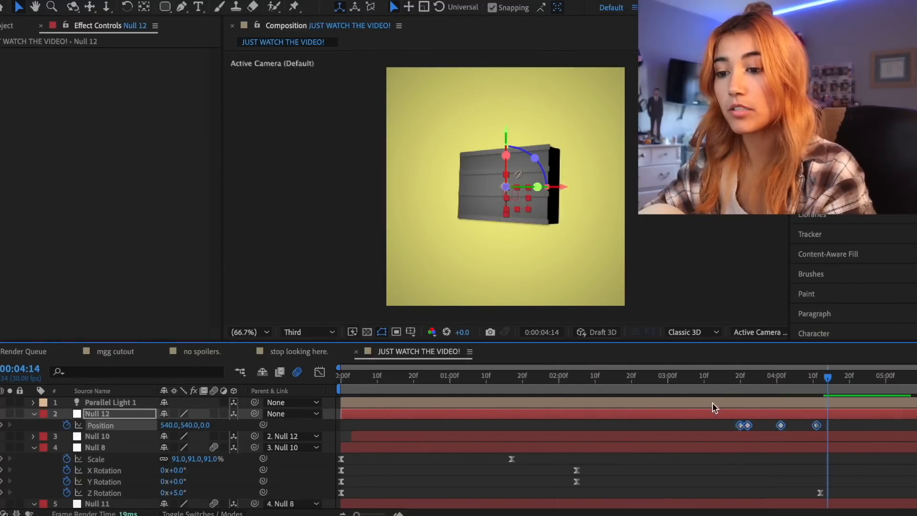
left_click(693, 385)
key("space")
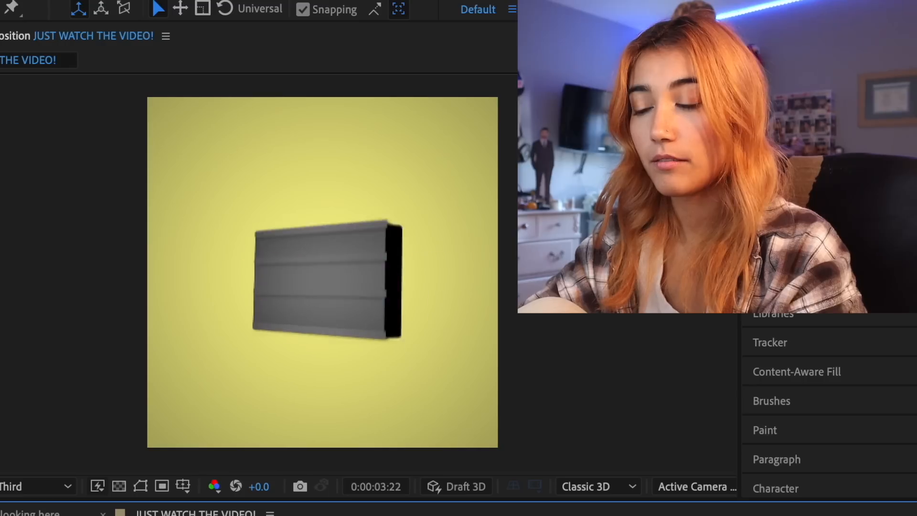
key("space")
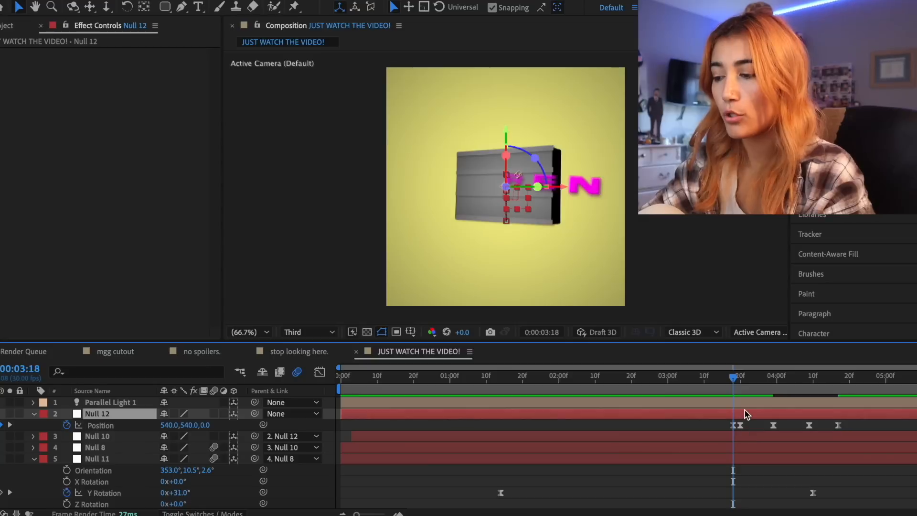
- Keyframe Null 12's Z Rotation with 0° at 3:18, 3° at 3:26 and -2° at 4:05
key("r")
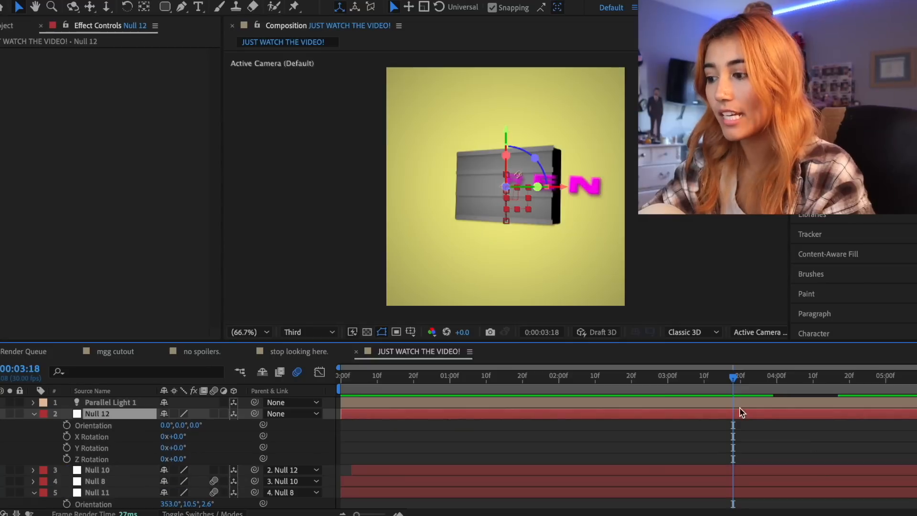
left_click(67, 458)
key("u")
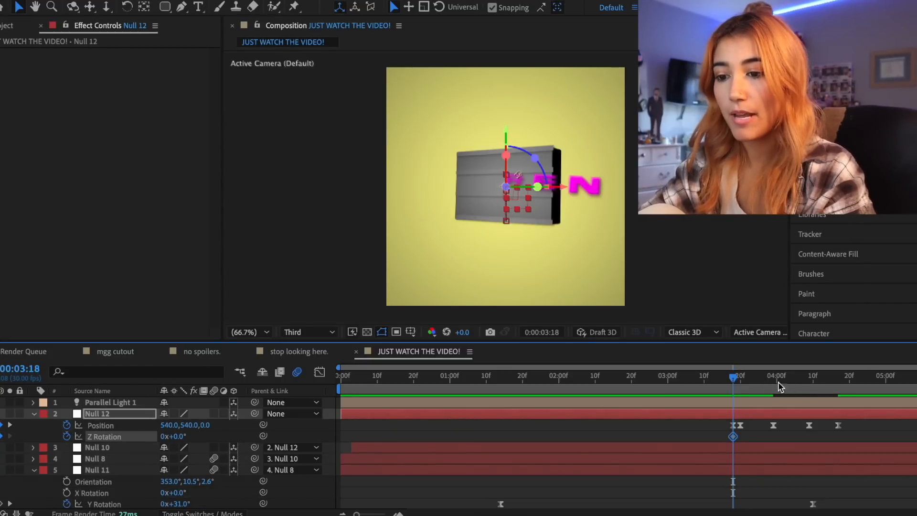
left_click(761, 382)
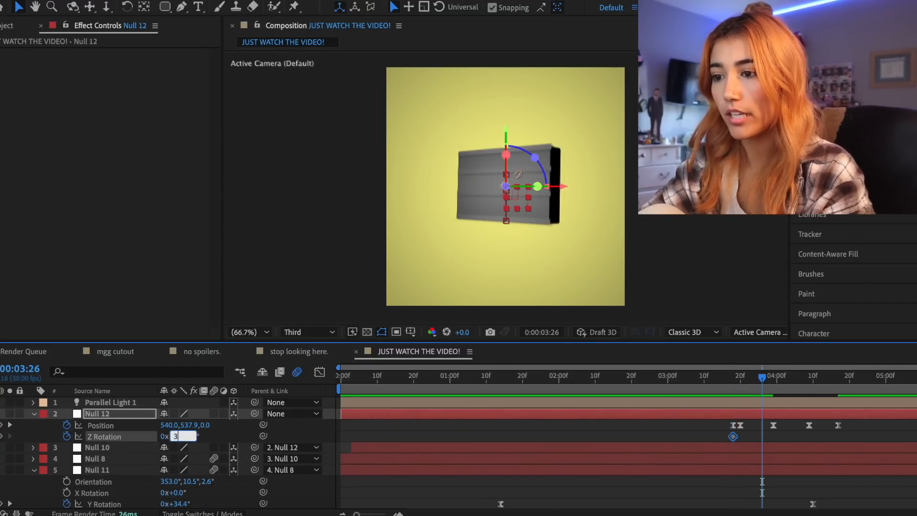
type("3")
key("Return")
left_click(795, 378)
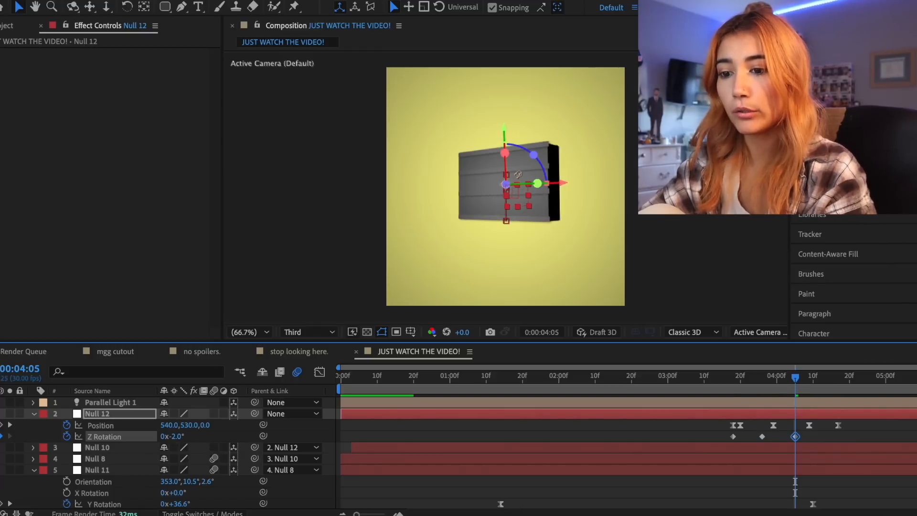
- Set the adjustment layer's Warp style to Squeeze, keyframe its Bend from 0 at 3:18 to 60 at 3:20, settling through 8, and preview
left_click(736, 380)
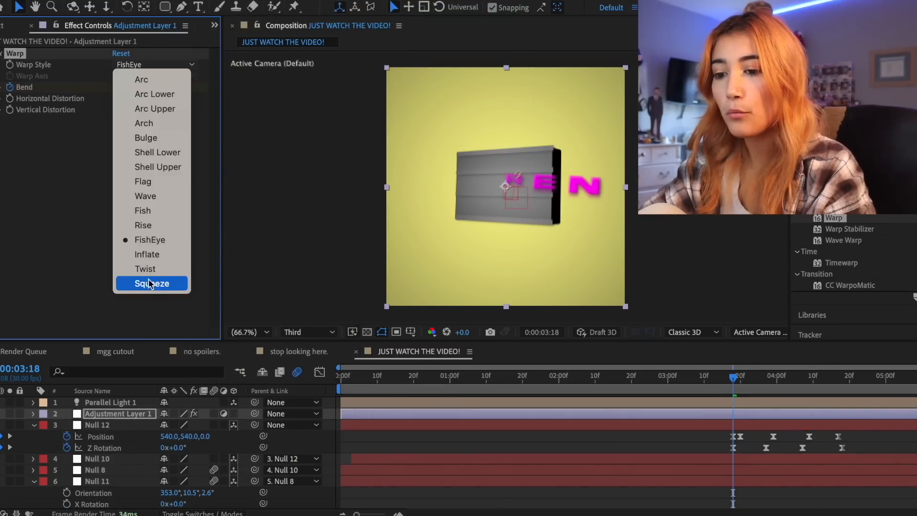
left_click(149, 283)
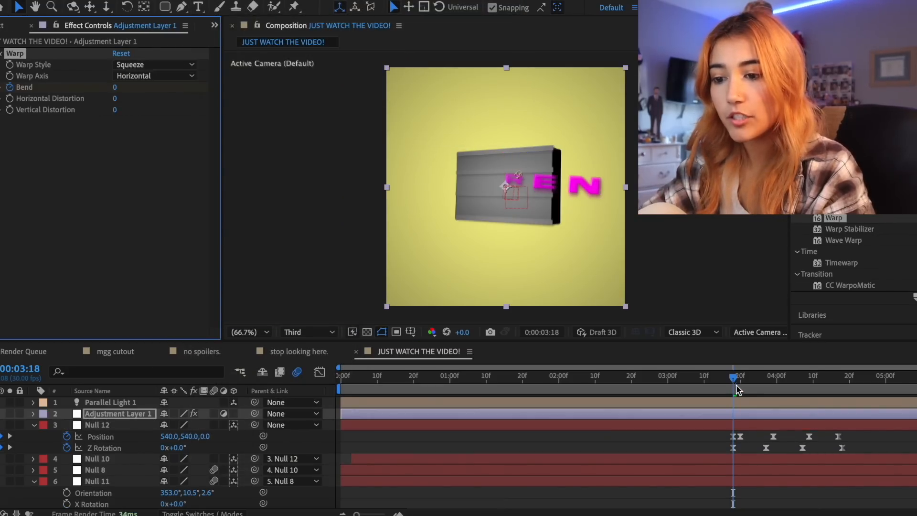
left_click_drag(735, 382, 741, 382)
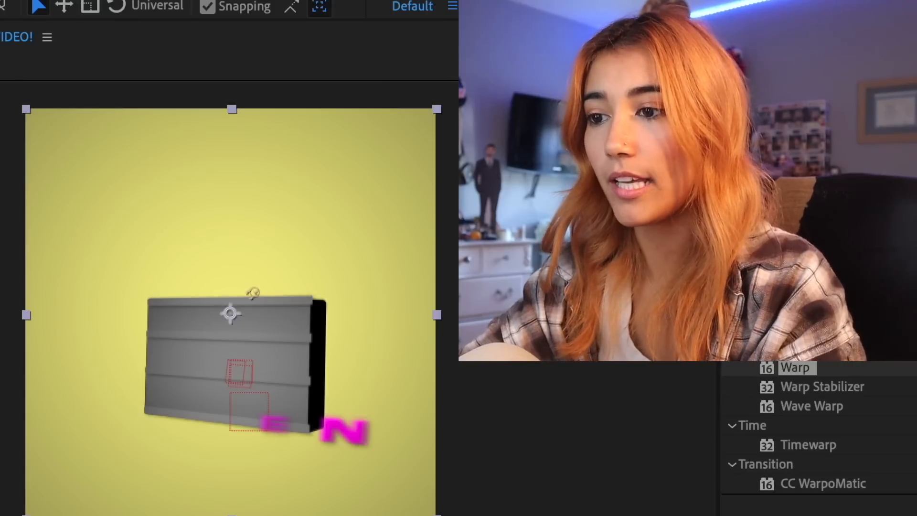
key("Return")
left_click(752, 415)
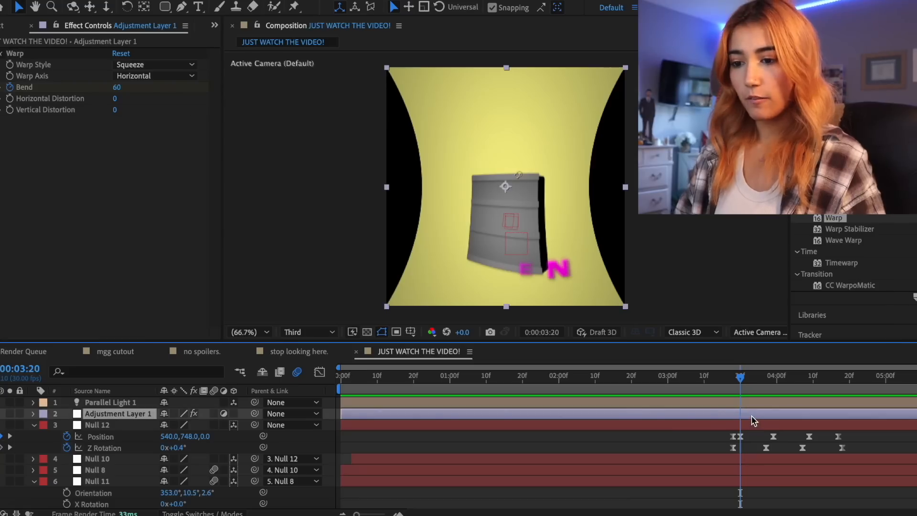
key("u")
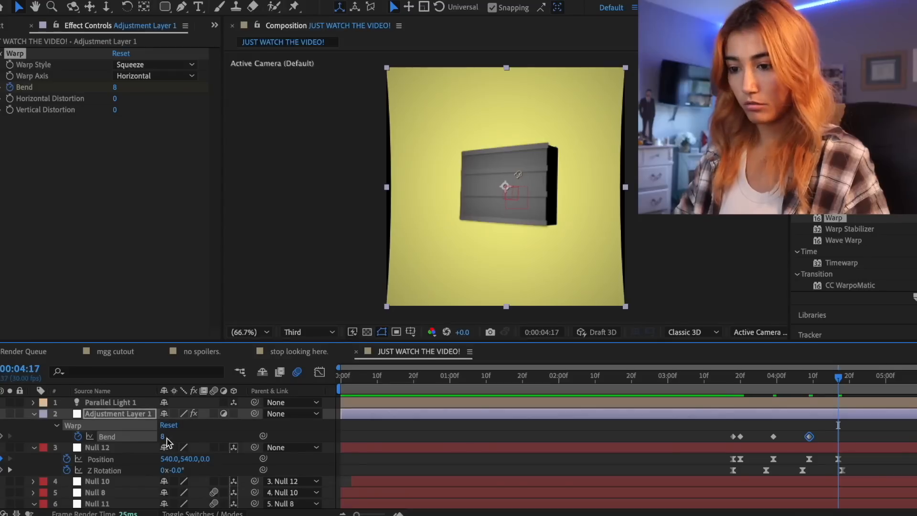
key("space")
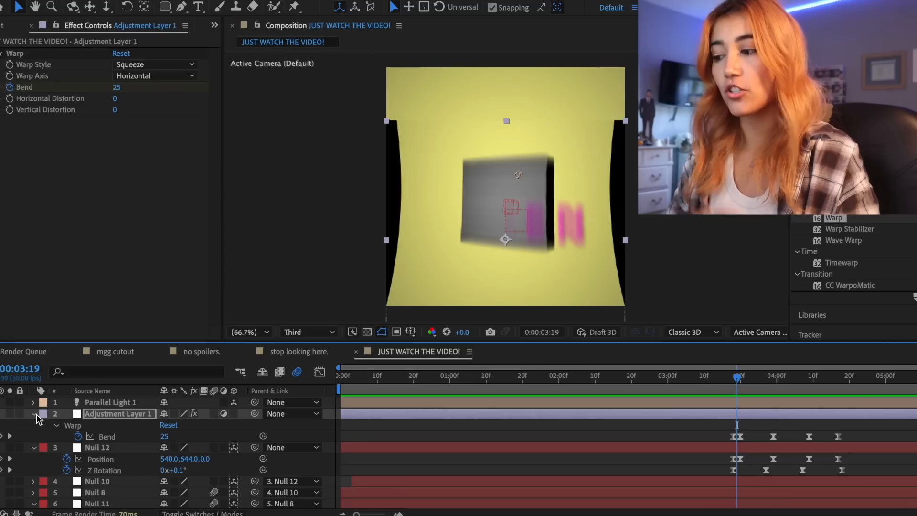
- Pre-compose all layers of the composition, moving all attributes into the new composition, and preview the result
left_click(34, 413)
left_click(34, 425)
key("ctrl+a")
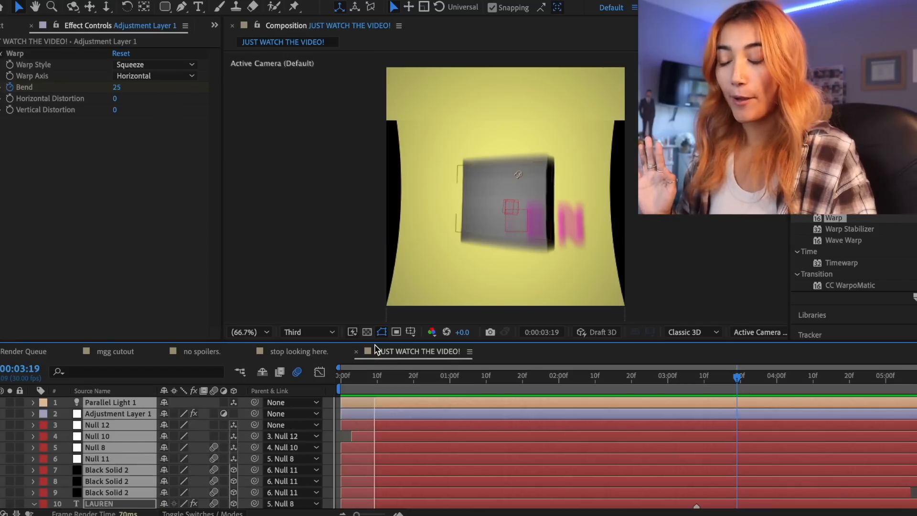
right_click(415, 415)
left_click(442, 425)
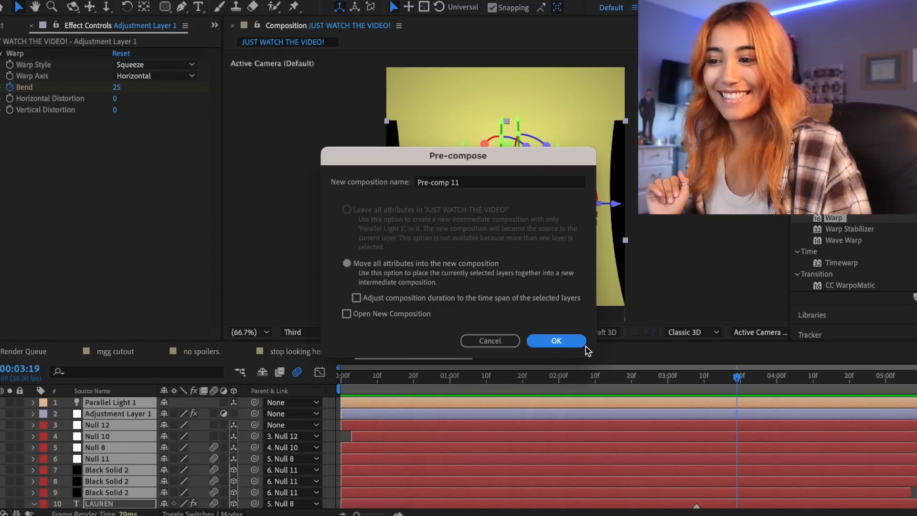
left_click(556, 341)
key("space")
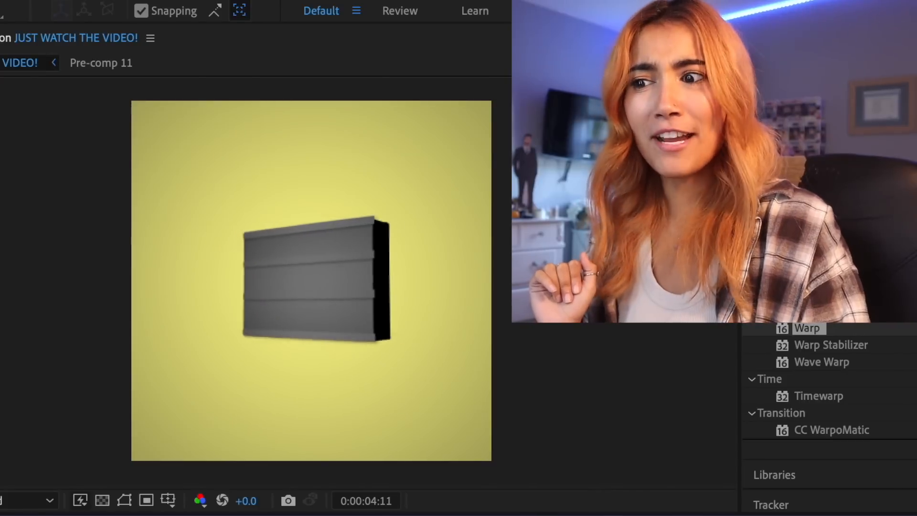